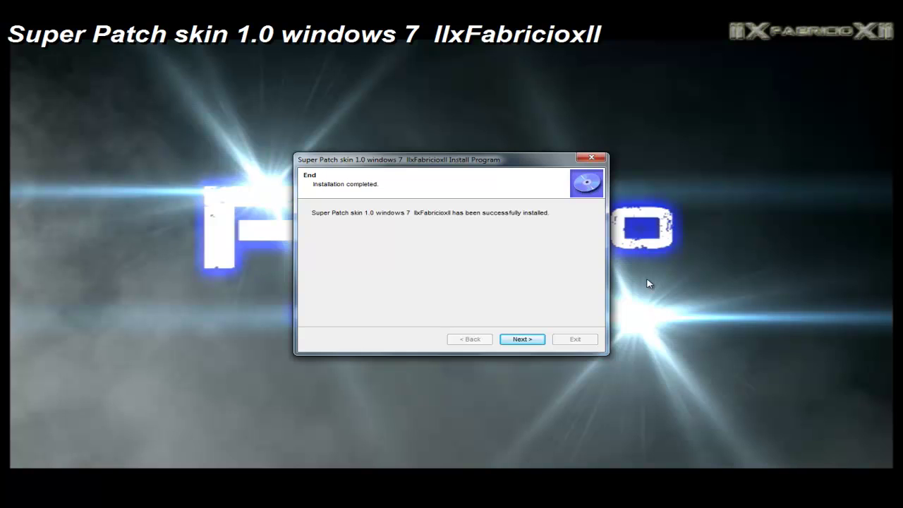
Exit the finished Super Patch skin 1.0 installer, and open the extracted windows skin 1.0 folder after placing it beside the installer icon.
left_click(532, 341)
left_click(557, 340)
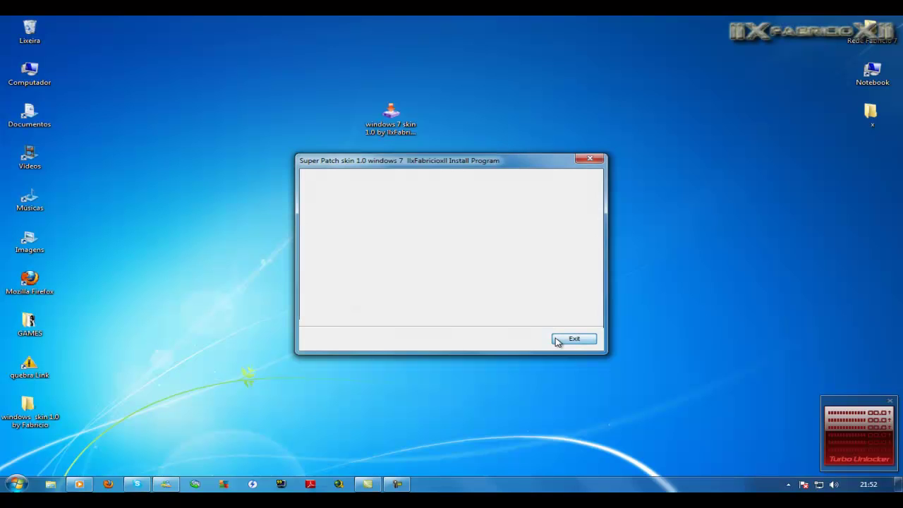
left_click_drag(41, 412, 462, 119)
double_click(449, 134)
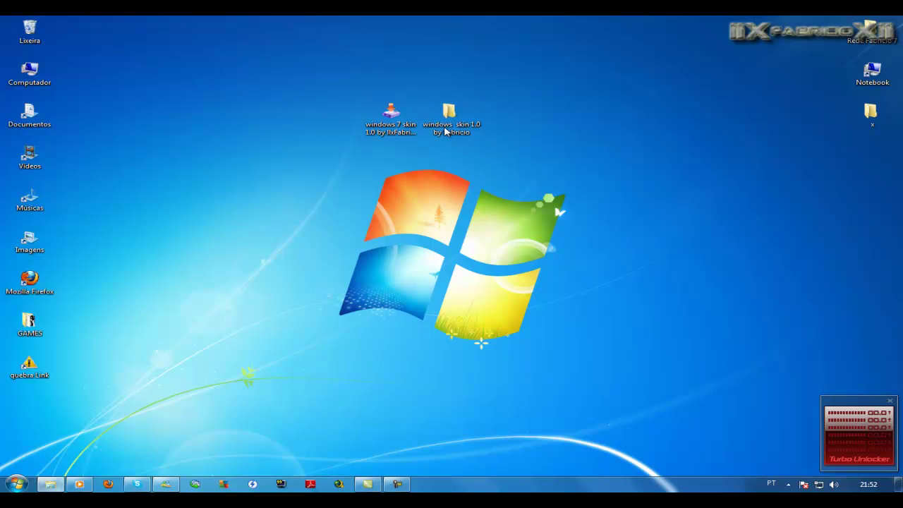
Restore the folder window to a smaller size, move it aside and open the 1 Temas folder.
double_click(585, 24)
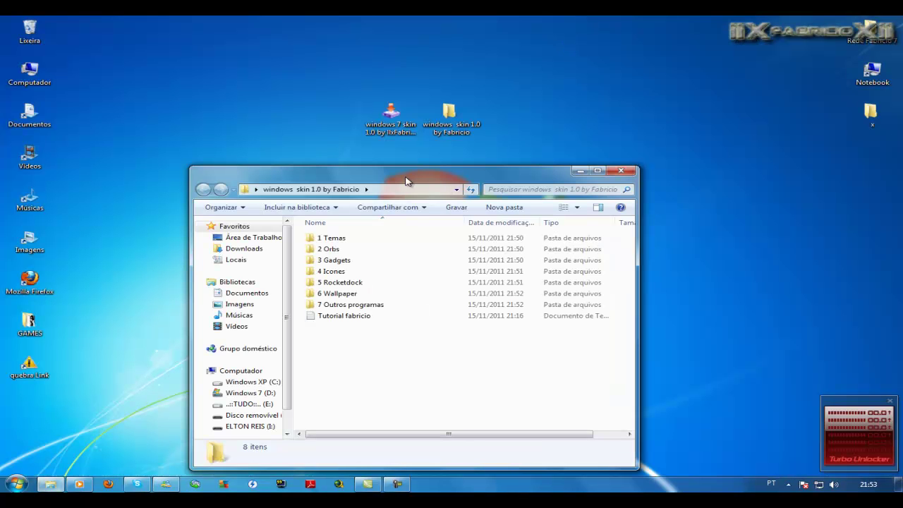
left_click_drag(406, 178, 718, 141)
double_click(648, 195)
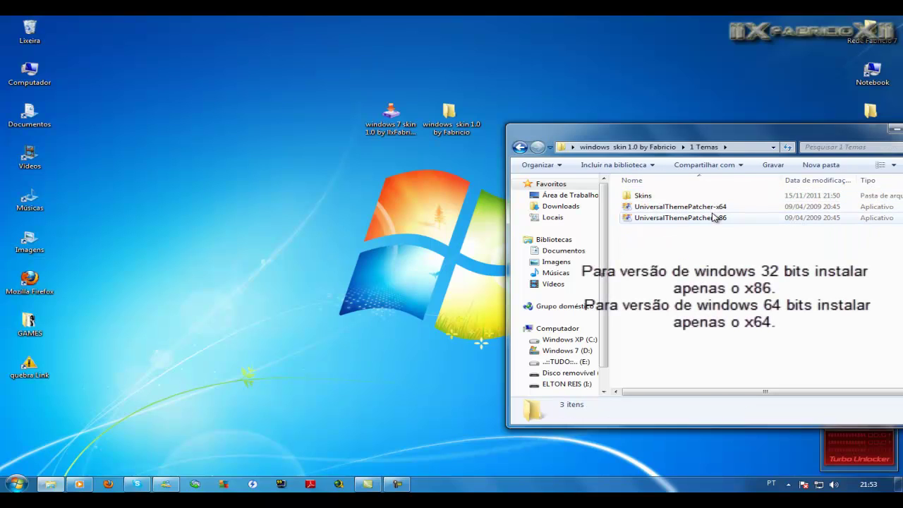
Run UniversalThemePatcher-x64 with English as the interface language, and continue to the patch details window.
left_click(691, 208)
double_click(691, 209)
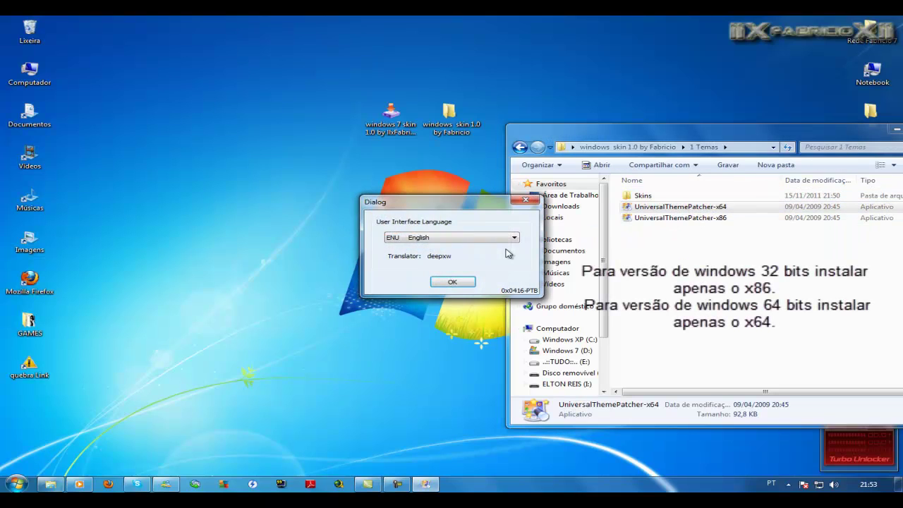
left_click(453, 283)
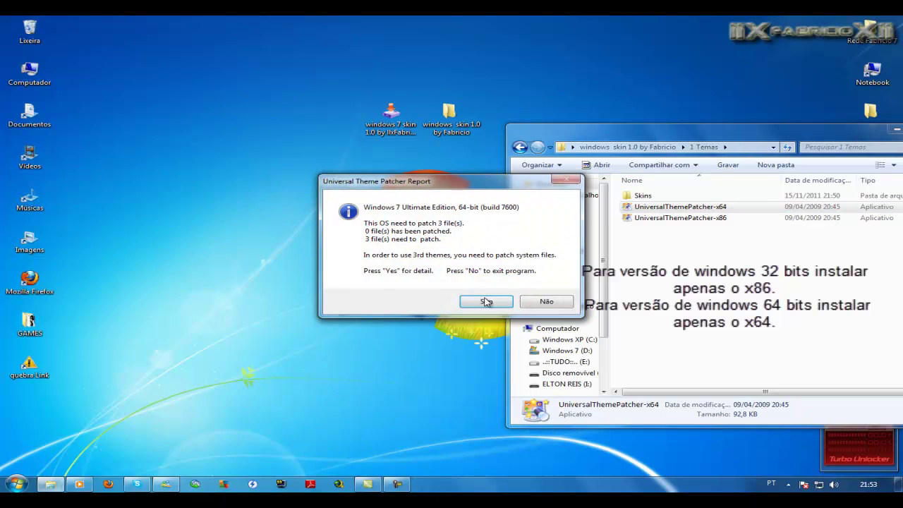
left_click(486, 302)
left_click_drag(456, 146, 301, 175)
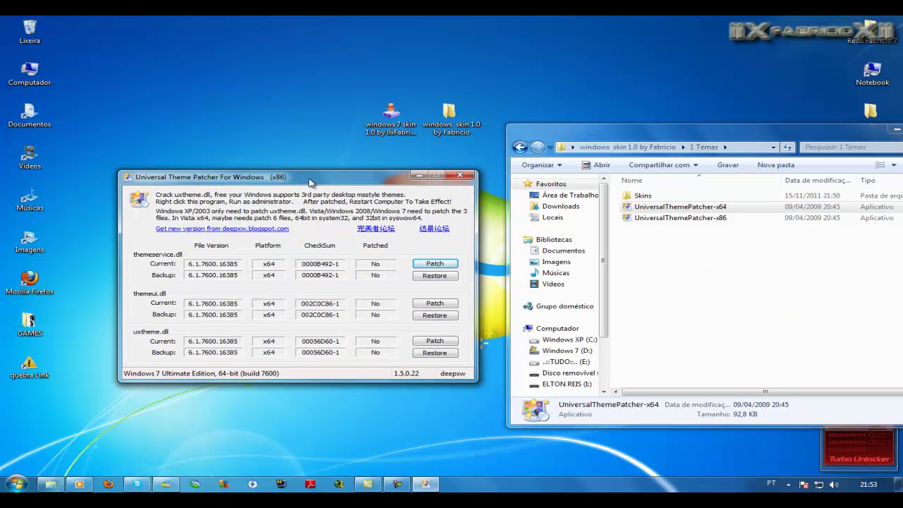
Patch the system files themeservice.dll, themeui.dll and uxtheme.dll.
left_click(446, 263)
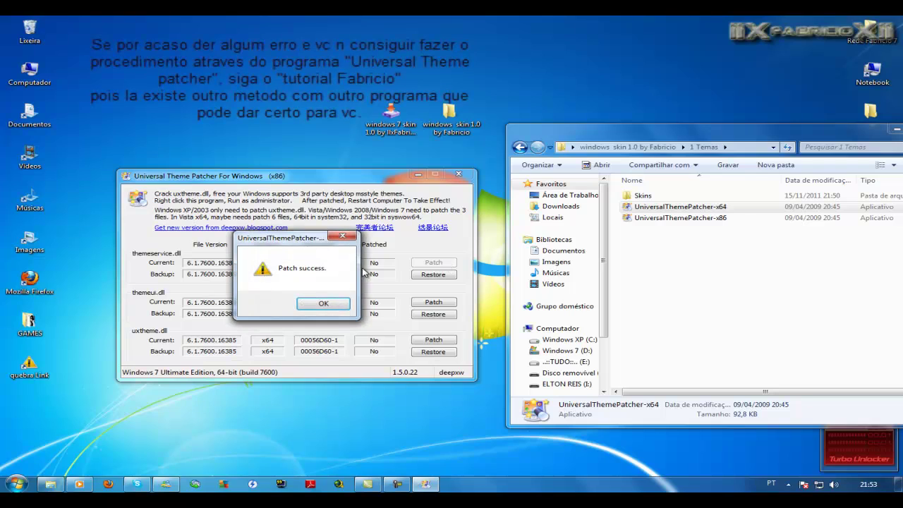
left_click(323, 305)
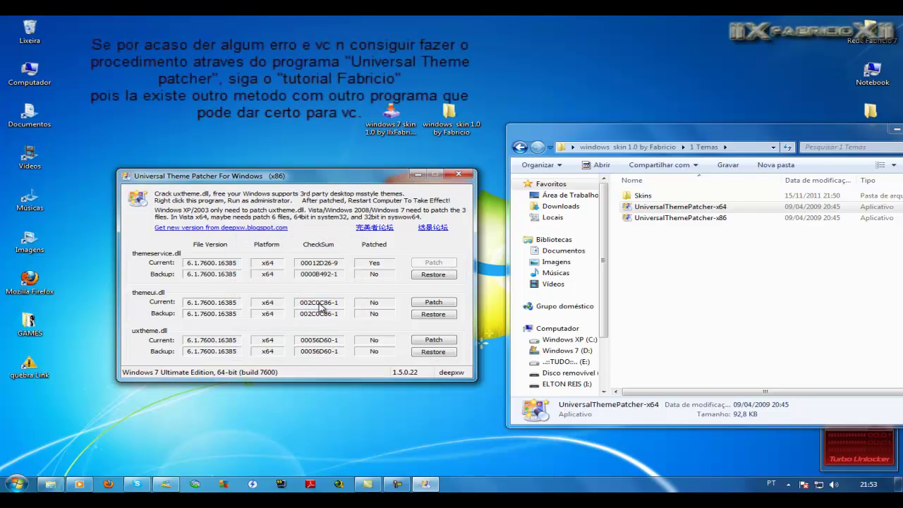
left_click(432, 302)
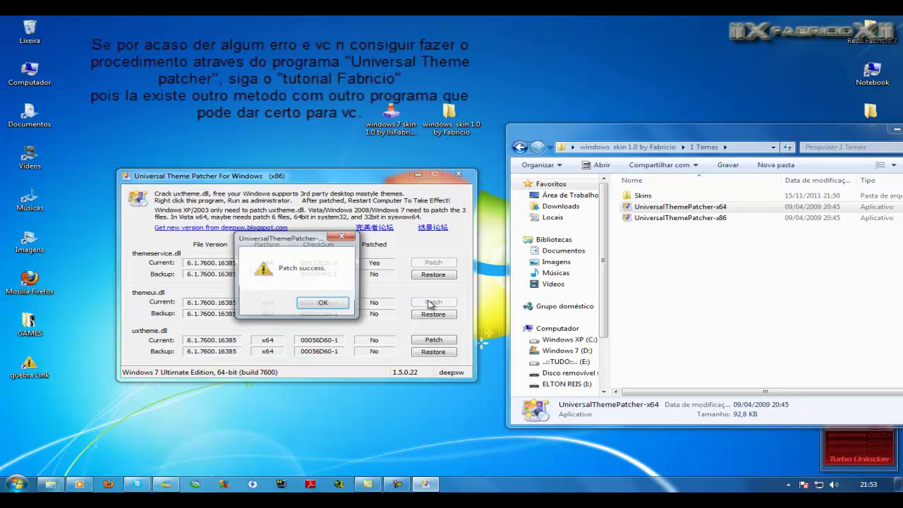
left_click(323, 302)
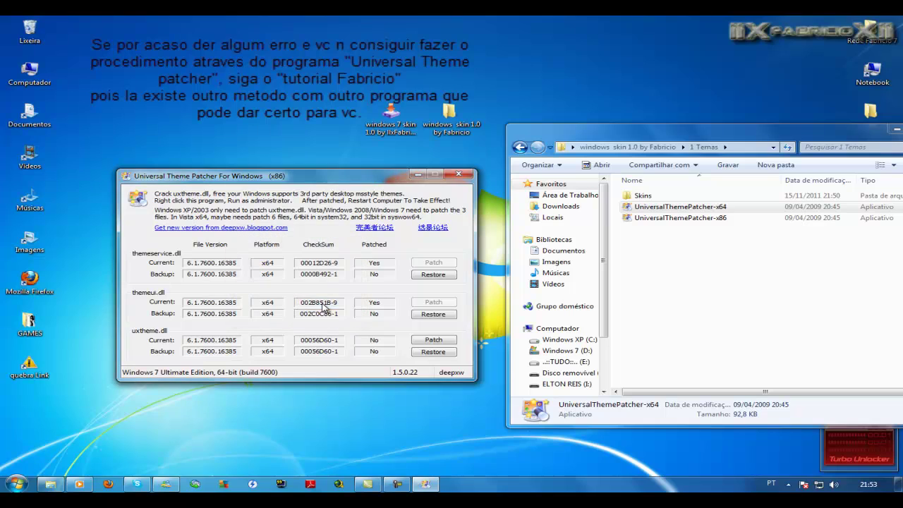
left_click(433, 339)
left_click(322, 305)
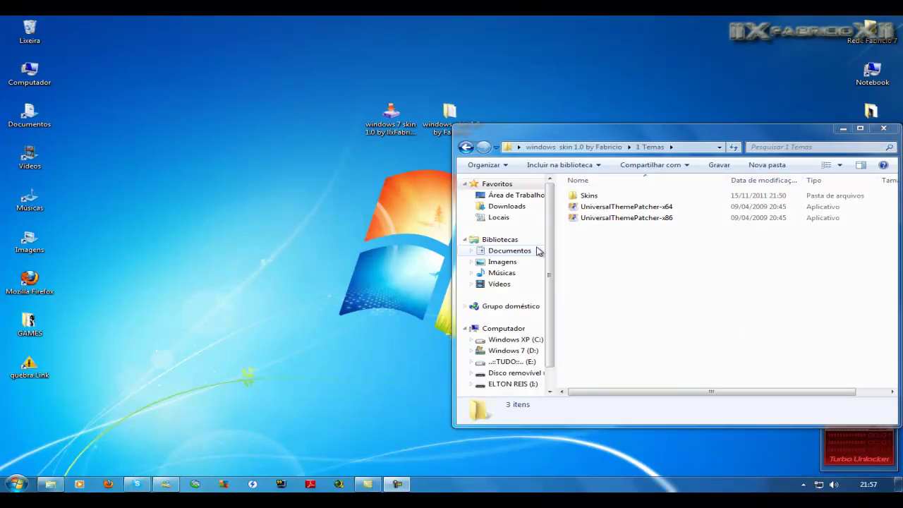
Copy the freddy kruger folder and theme file from the tema freddy kruger folder inside Skins.
double_click(590, 196)
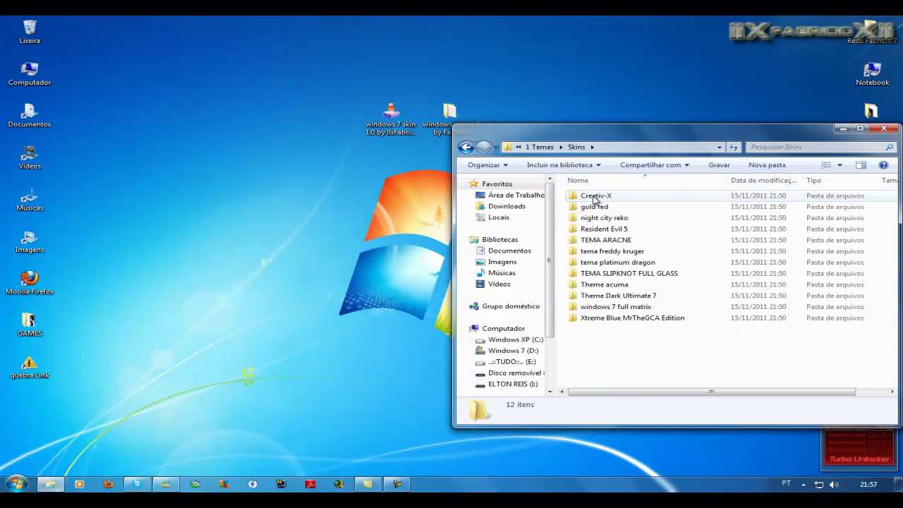
double_click(610, 251)
left_click_drag(611, 228, 599, 200)
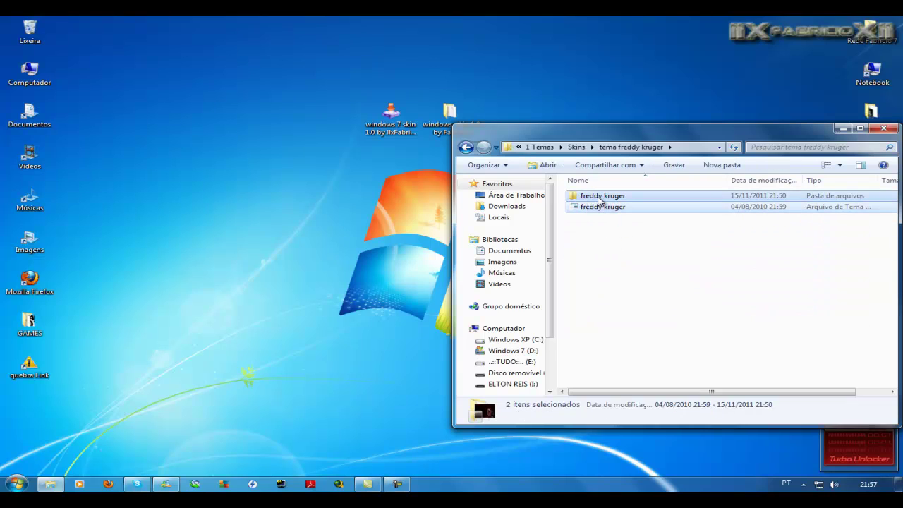
right_click(599, 200)
left_click(650, 326)
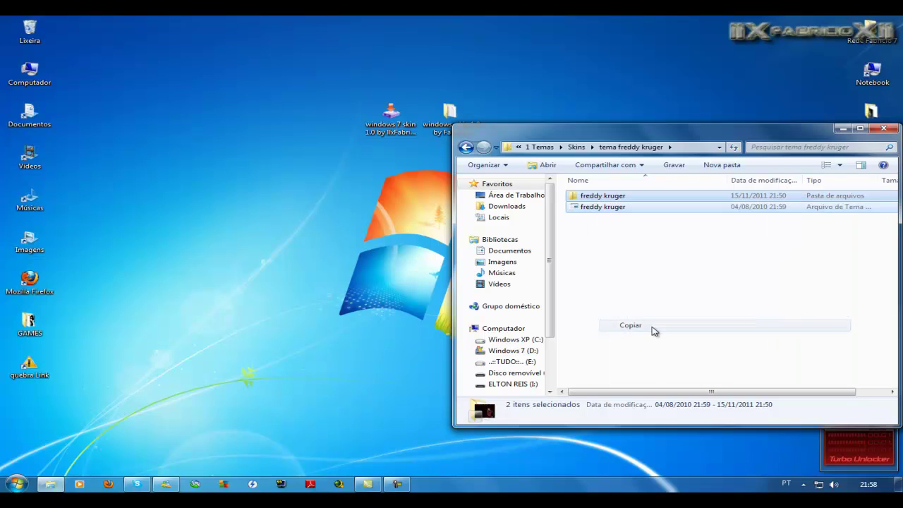
Open the Windows folder on the Windows 7 (D:) drive in a separate window beside the skins window.
key("super")
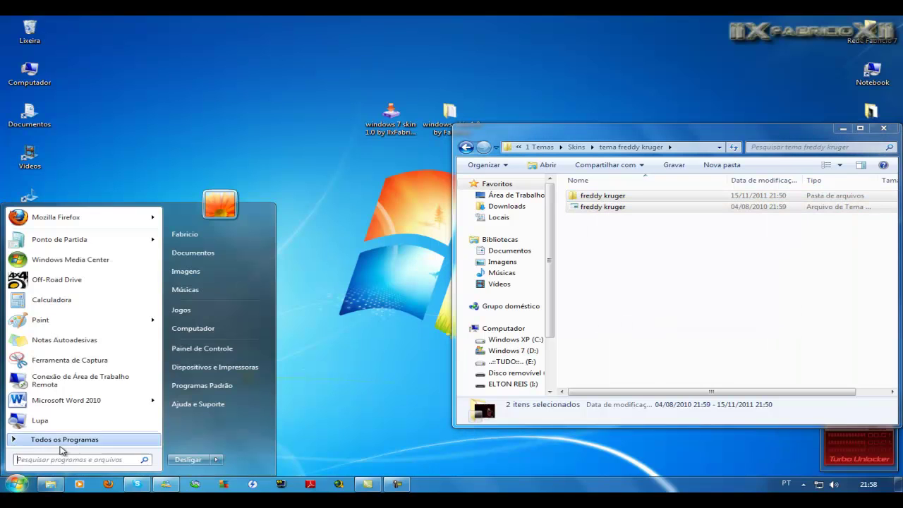
left_click(195, 328)
left_click_drag(596, 135, 260, 122)
double_click(336, 192)
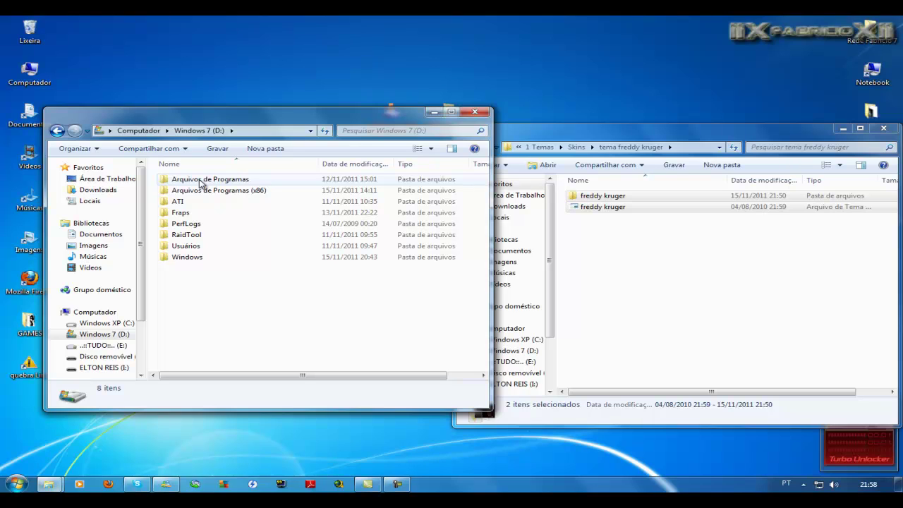
double_click(188, 257)
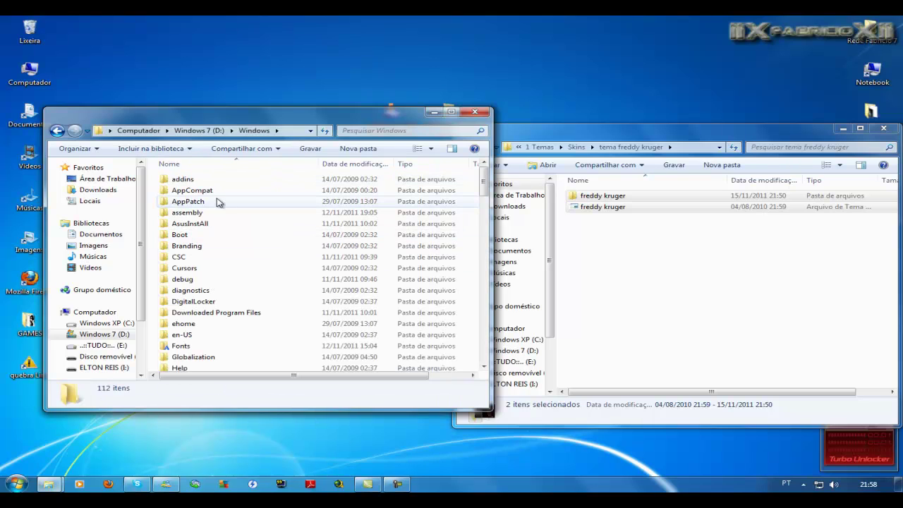
left_click(191, 249)
scroll(233, 247, "down", 5)
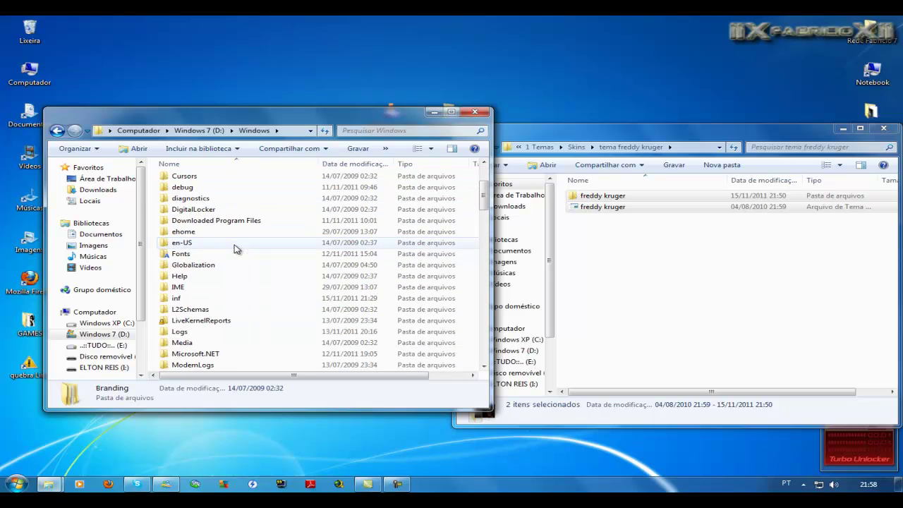
scroll(234, 247, "down", 7)
type("re")
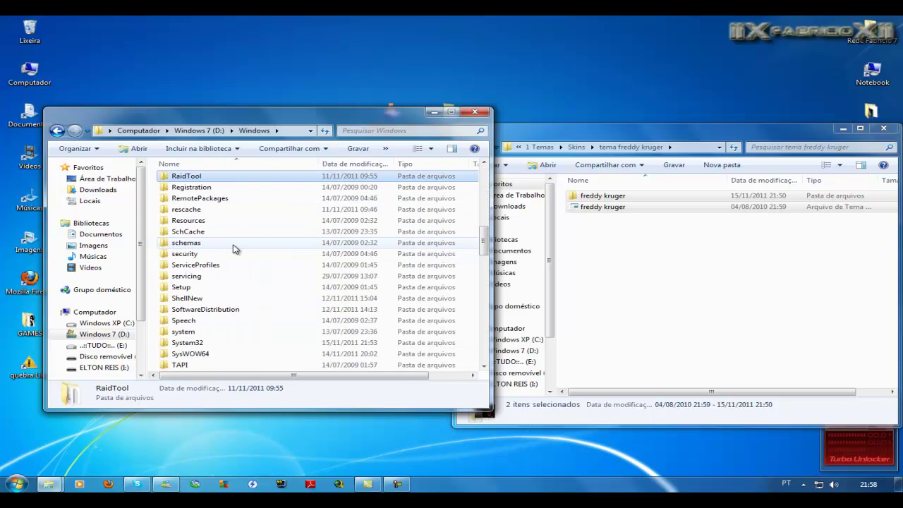
type("regedit")
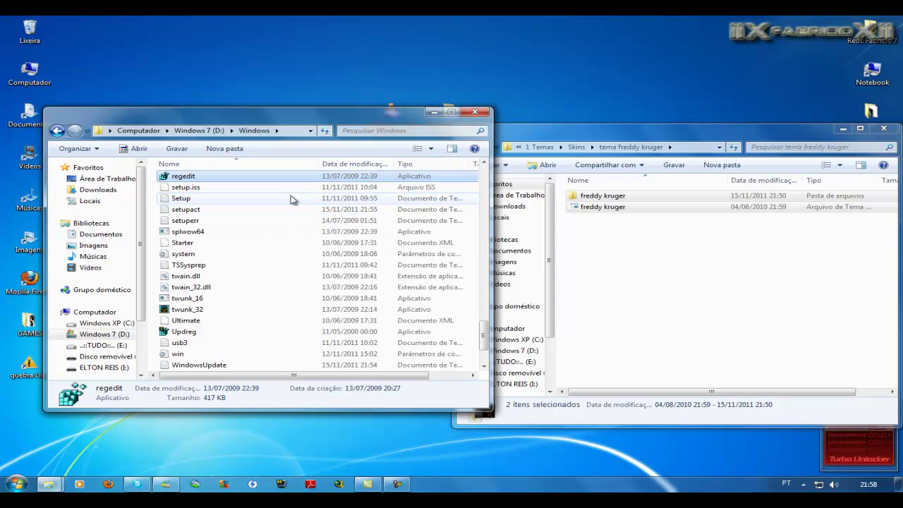
scroll(484, 207, "up", 1)
scroll(446, 211, "up", 20)
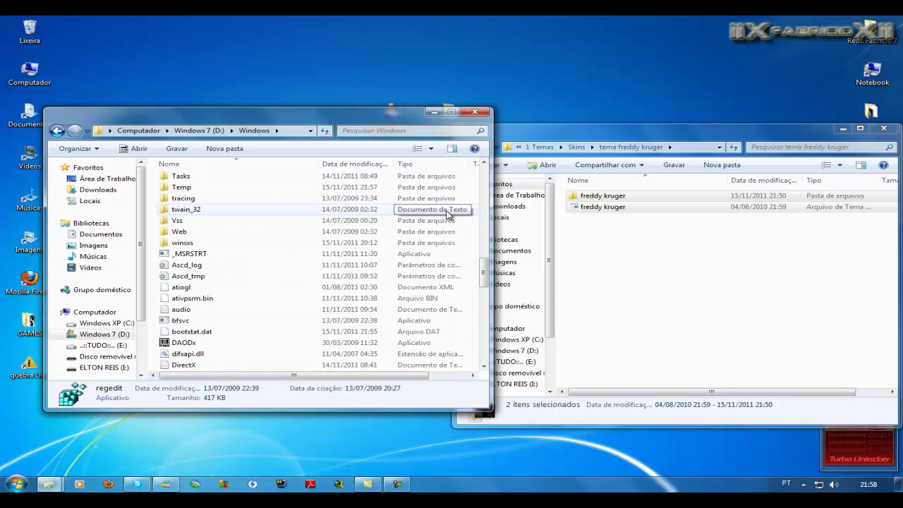
scroll(444, 215, "up", 5)
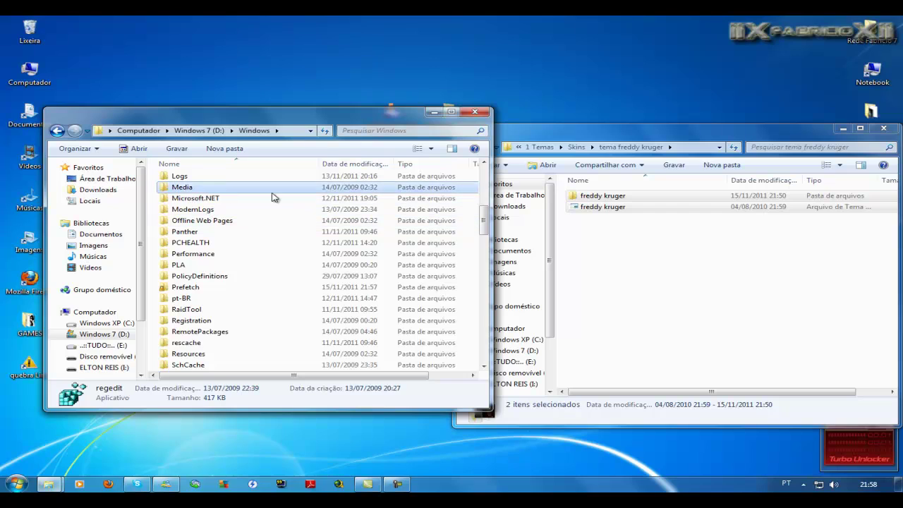
Open the Resources folder inside Windows and go into its Themes folder.
type("r")
key("r")
key("r")
key("r")
key("r")
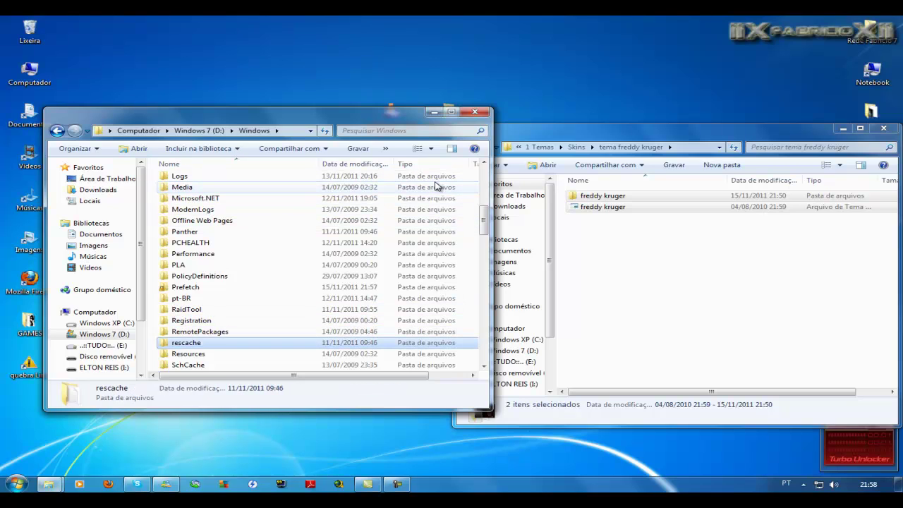
key("Return")
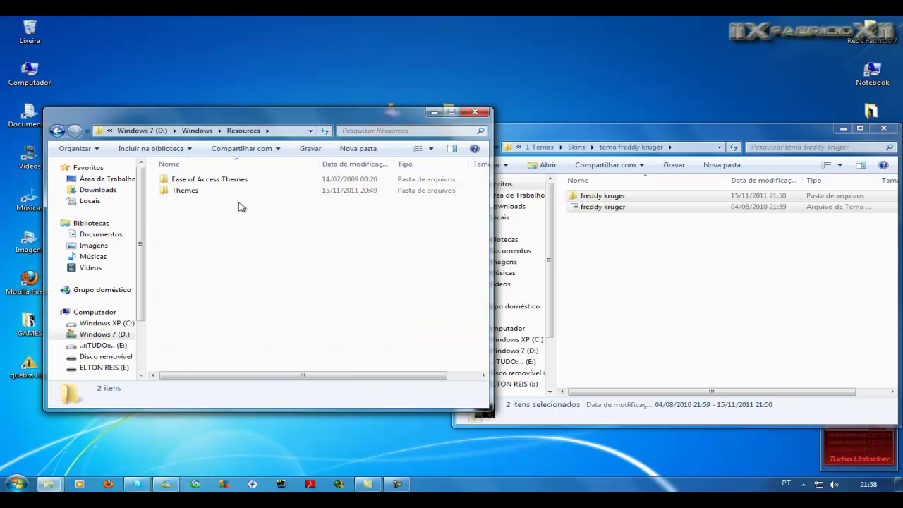
double_click(191, 193)
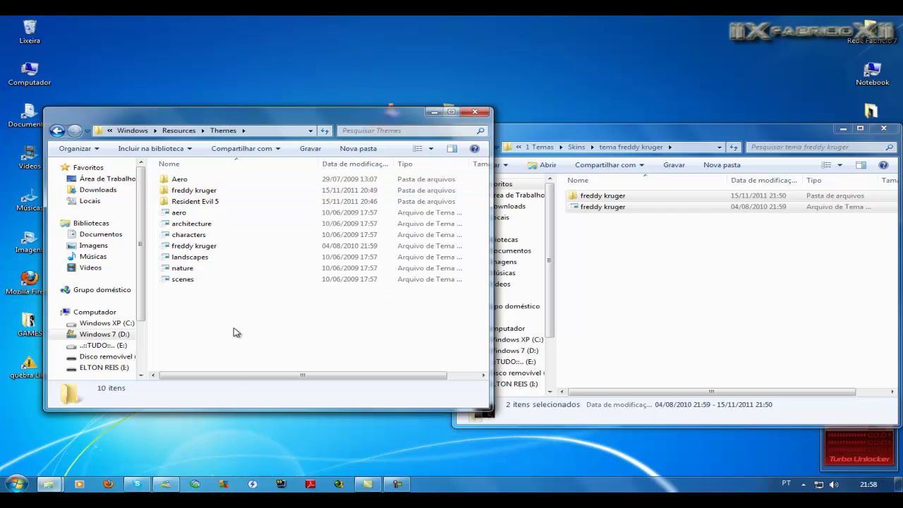
Delete the existing freddy kruger and Resident Evil 5 folders from the Themes folder.
left_click(200, 189)
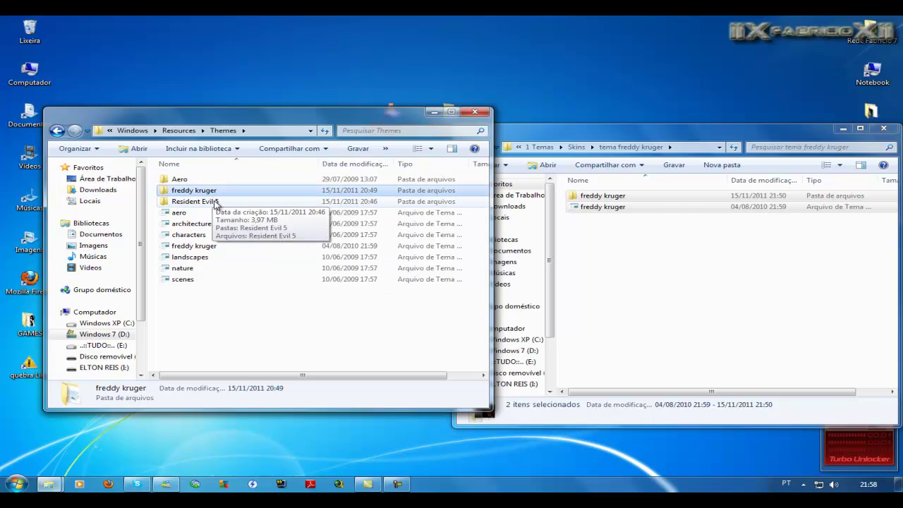
left_click(204, 202, "ctrl")
key("Delete")
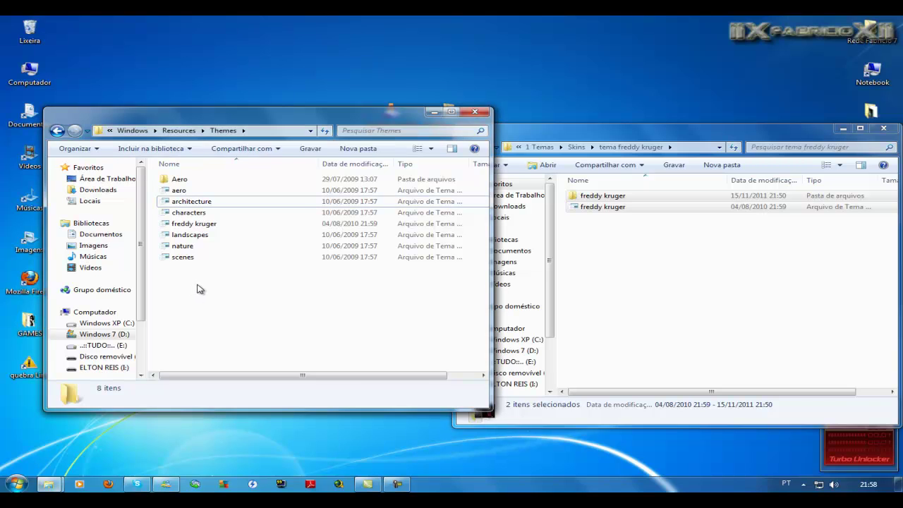
Paste the copied freddy kruger folder and theme file into the Themes folder, and close that window.
key("ctrl+v")
left_click(377, 191)
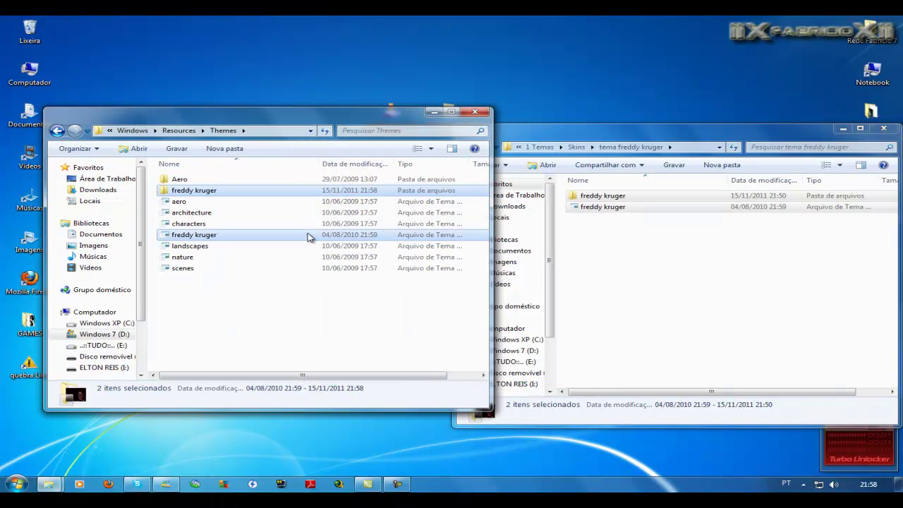
left_click(479, 115)
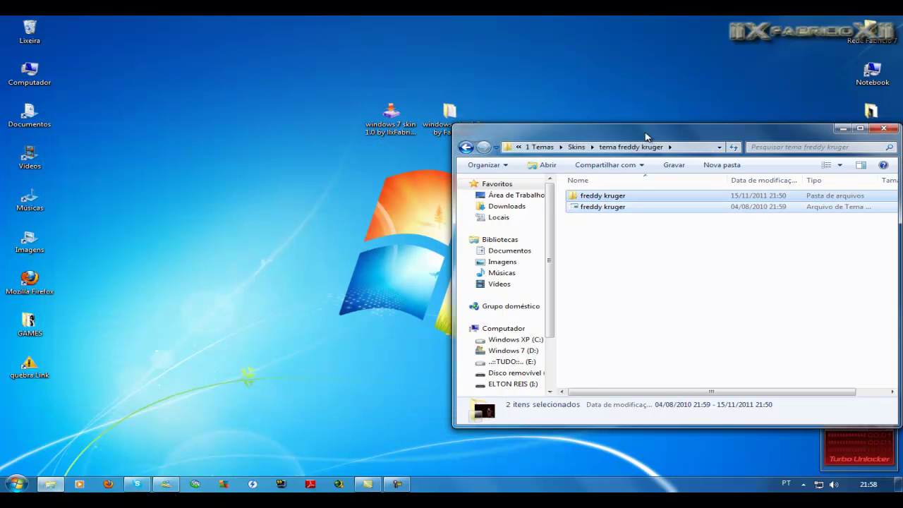
Apply the freddy kruger theme in the desktop personalization settings.
left_click_drag(645, 137, 181, 102)
right_click(610, 242)
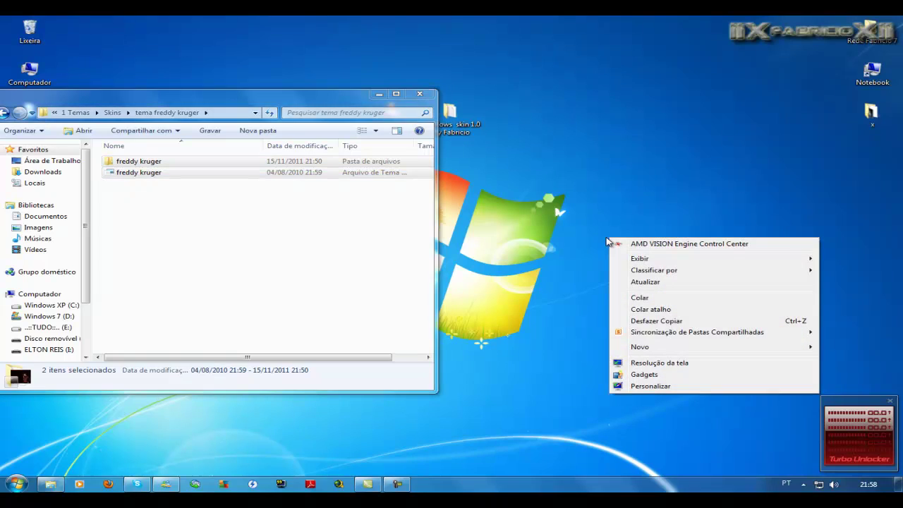
left_click(667, 385)
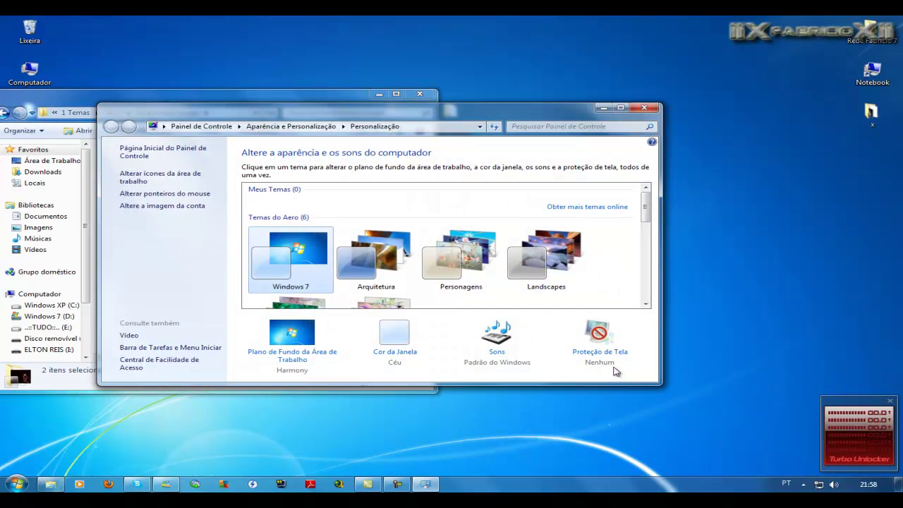
left_click_drag(647, 215, 647, 261)
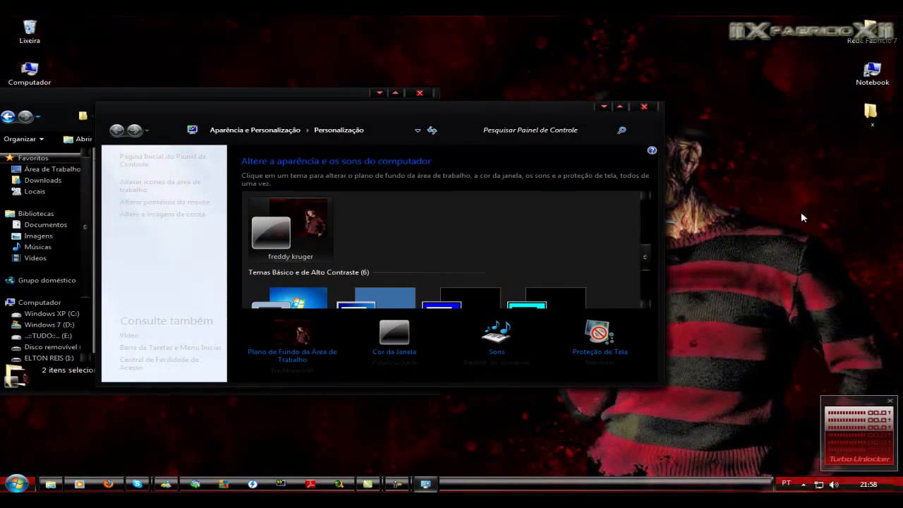
Minimize the tema freddy kruger folder window and the personalization window to reveal the desktop.
left_click_drag(517, 116, 629, 167)
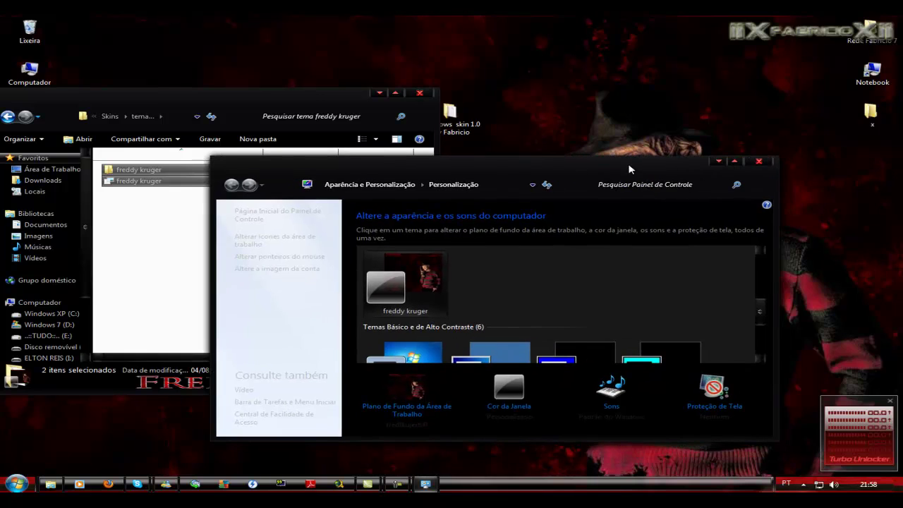
left_click(378, 94)
left_click(718, 161)
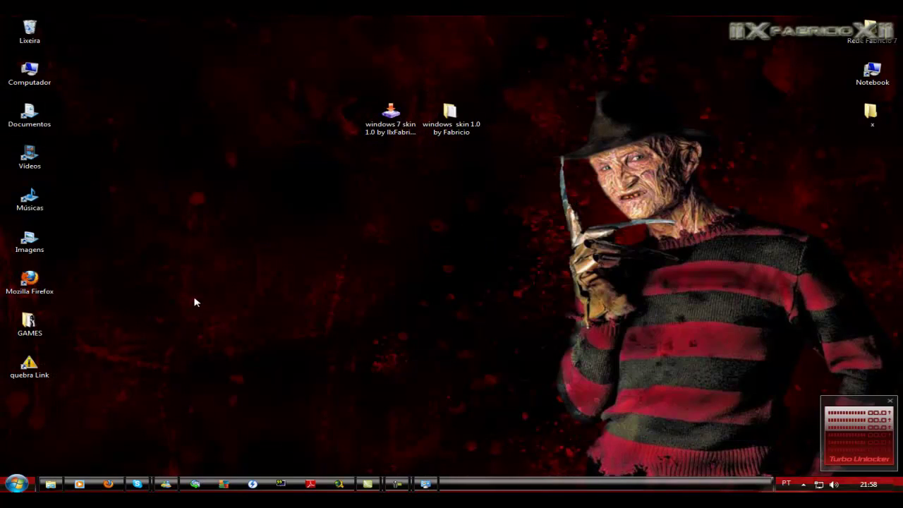
Open the Start menu with its all-programs list to inspect the freddy kruger theme, and close it again.
left_click(15, 485)
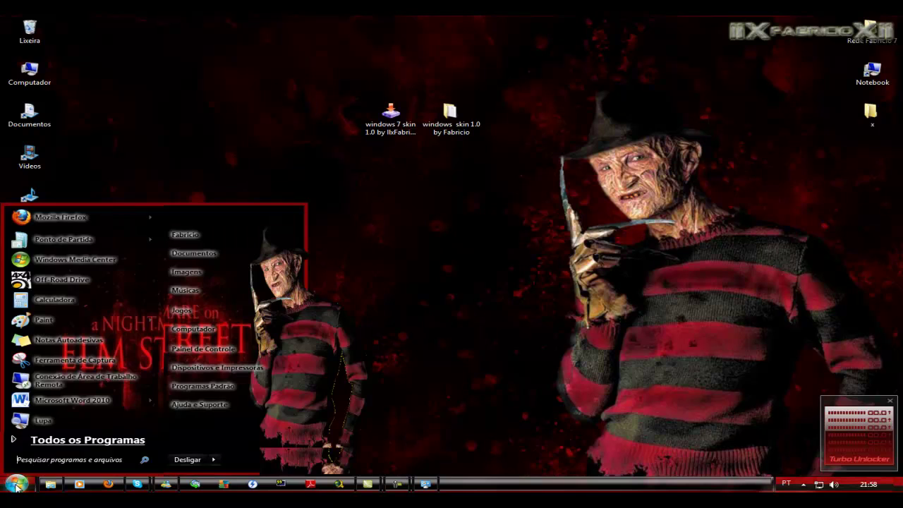
left_click(62, 439)
left_click(552, 292)
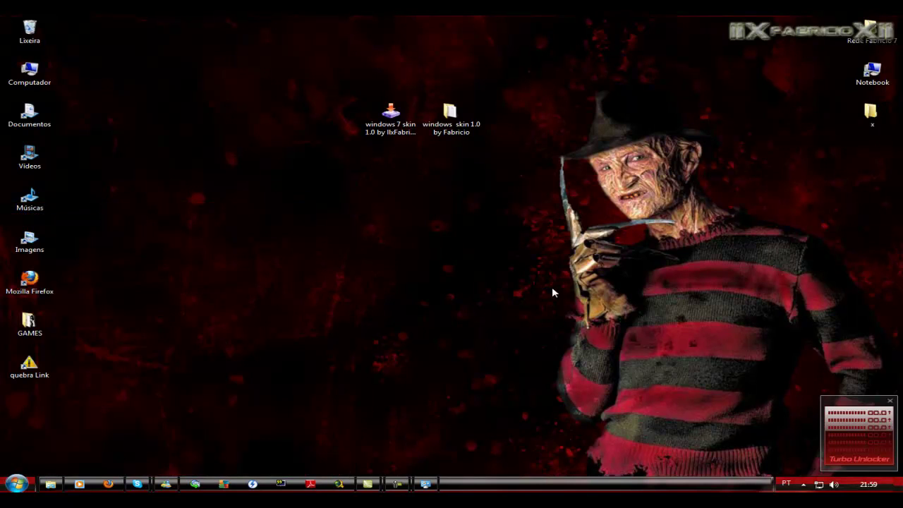
left_click_drag(182, 228, 351, 357)
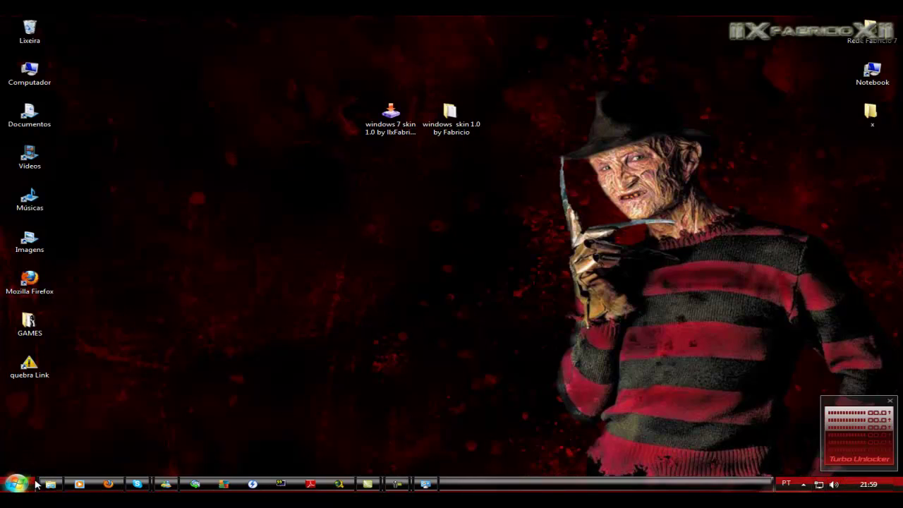
Apply the default Windows 7 Aero theme in the desktop personalization settings and close that window.
right_click(551, 215)
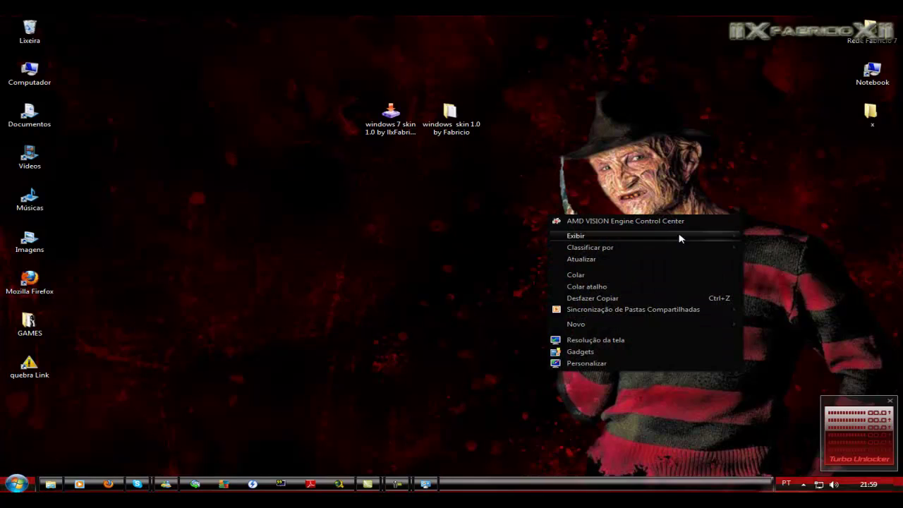
left_click(586, 363)
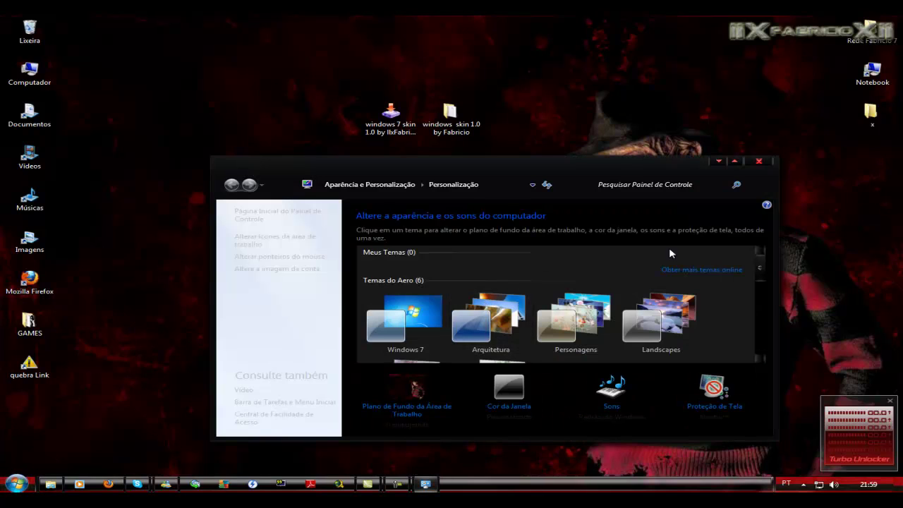
scroll(760, 296, "down", 1)
left_click(406, 296)
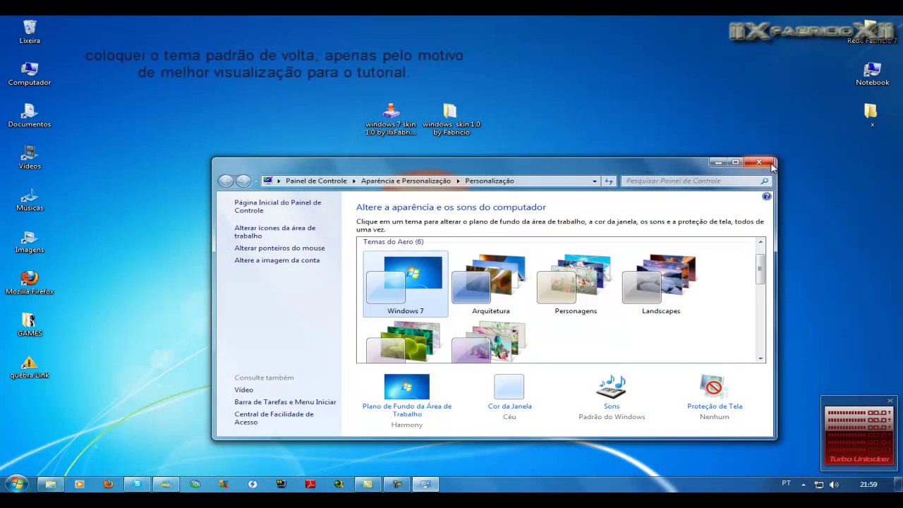
left_click(759, 162)
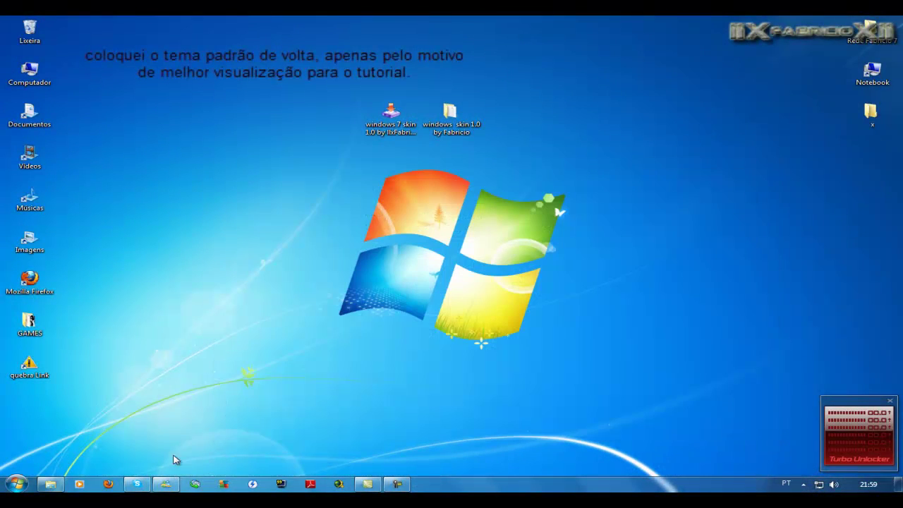
Return from the tema freddy kruger folder to the skin 1.0 package's root folder and launch w7soldr from 2 Orbs.
left_click(51, 484)
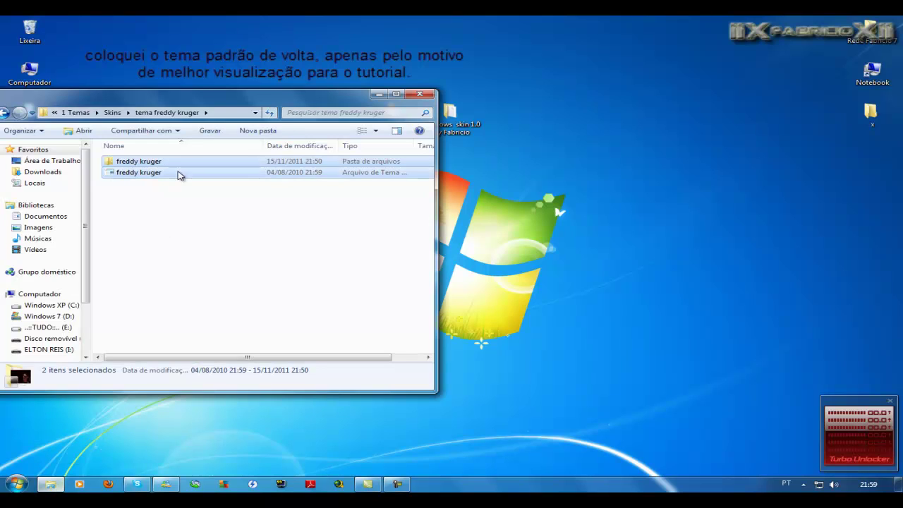
left_click_drag(187, 103, 741, 122)
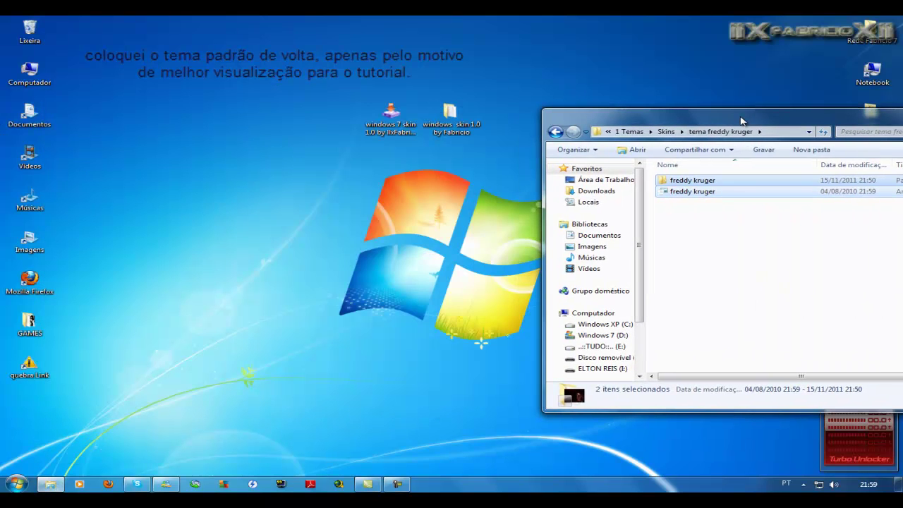
left_click(555, 132)
left_click(555, 132)
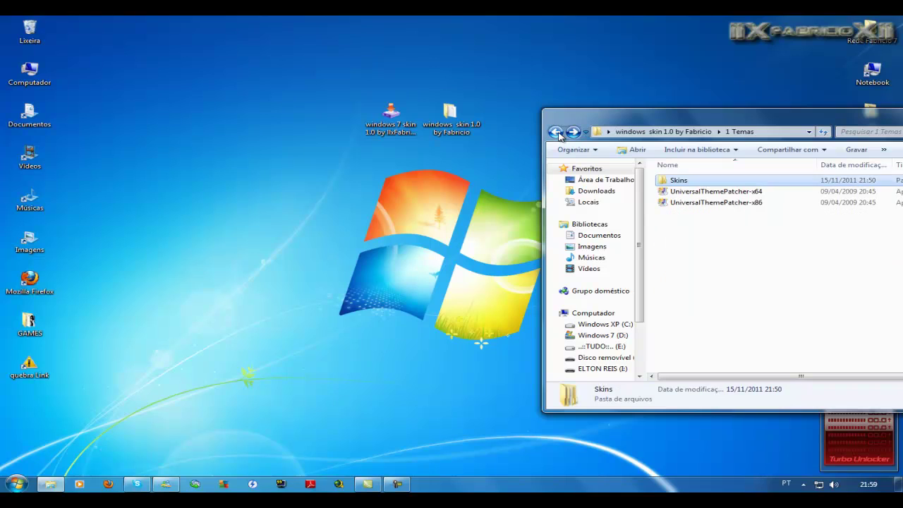
left_click(555, 132)
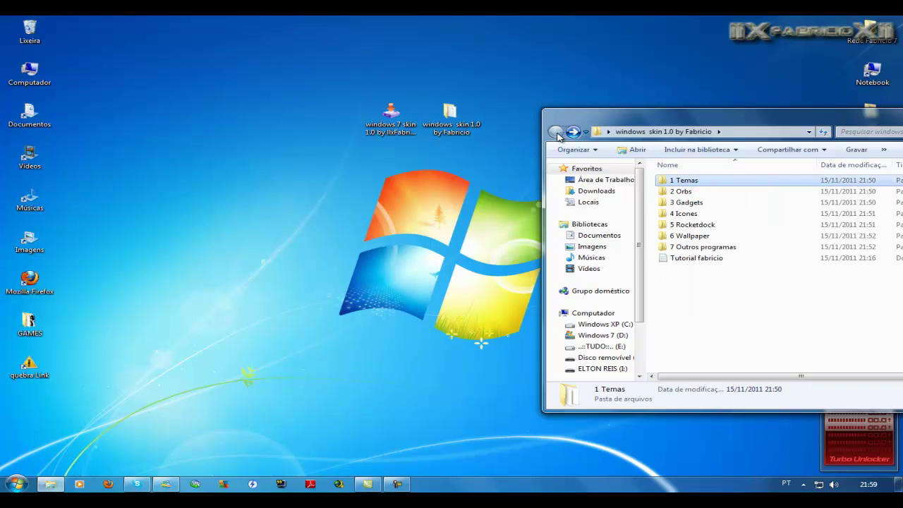
double_click(697, 193)
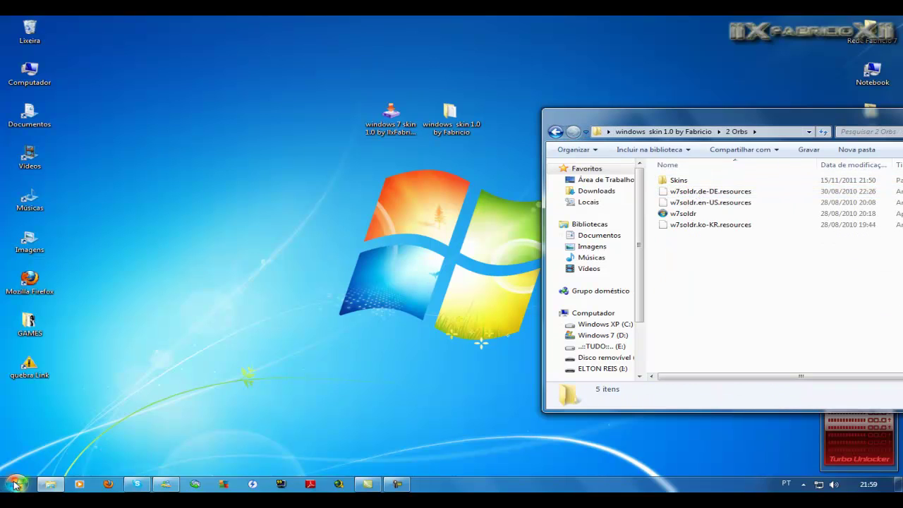
double_click(693, 215)
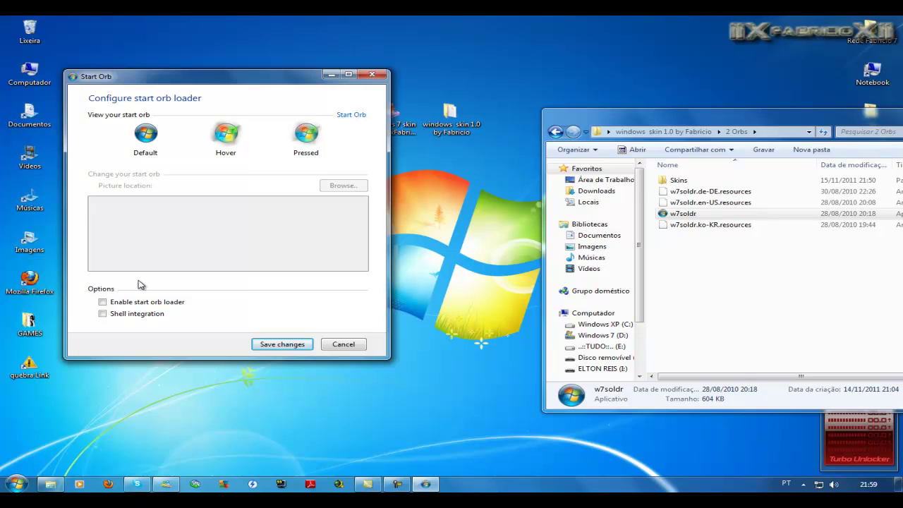
Enable the start orb loader and browse for its picture location down to the skin package's 2 Orbs folder.
left_click(102, 302)
left_click(344, 187)
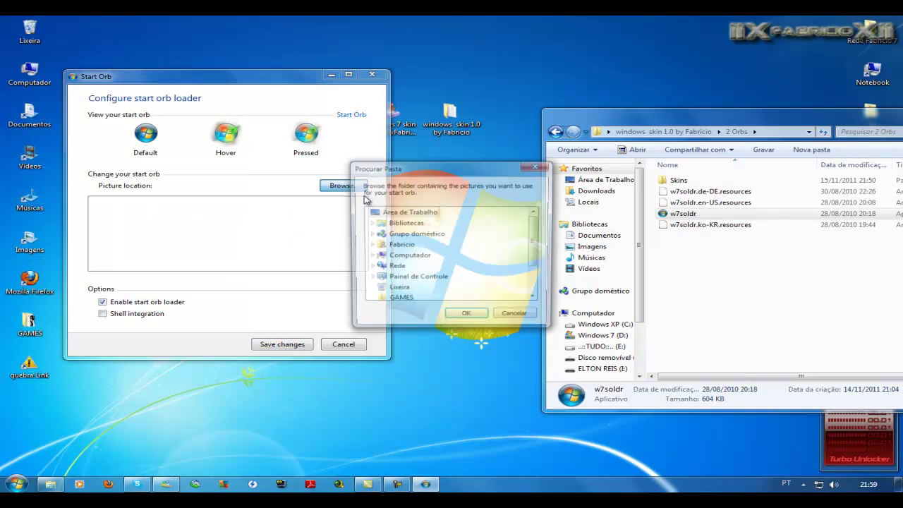
left_click_drag(446, 162, 292, 166)
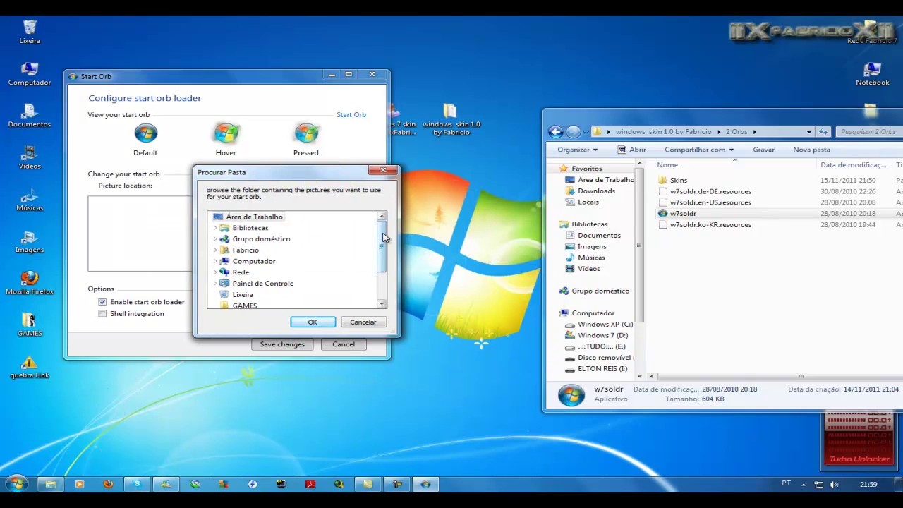
left_click_drag(387, 236, 385, 273)
left_click(272, 283)
left_click(254, 239)
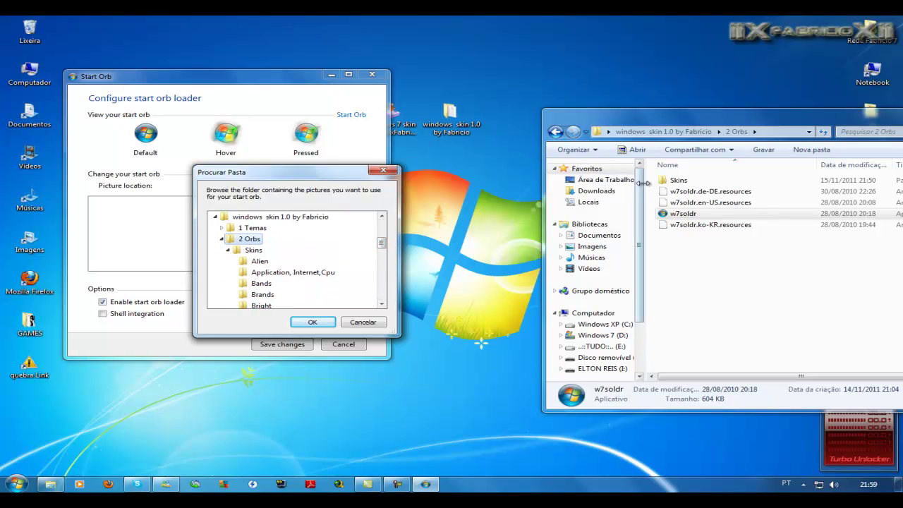
Set the orb picture location to the Skulls, Dragon, Snakes folder inside Skins.
left_click(678, 181)
double_click(680, 181)
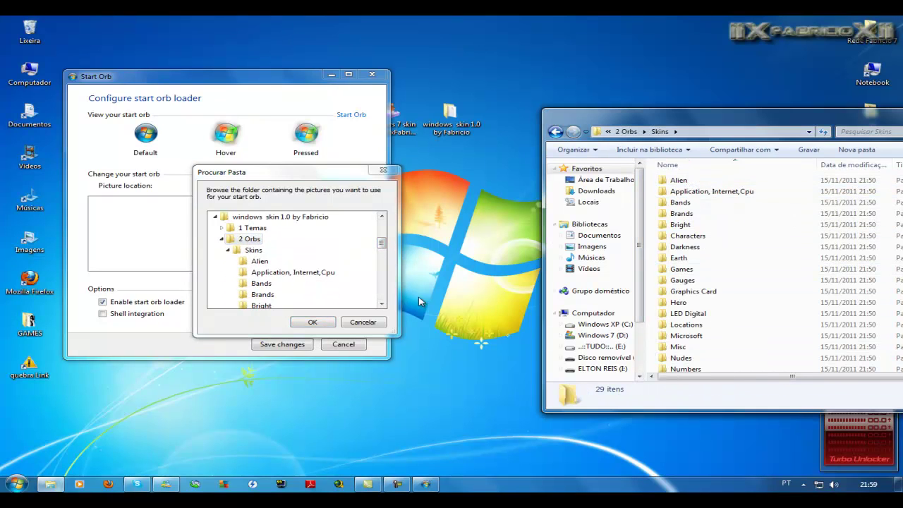
left_click_drag(381, 244, 388, 253)
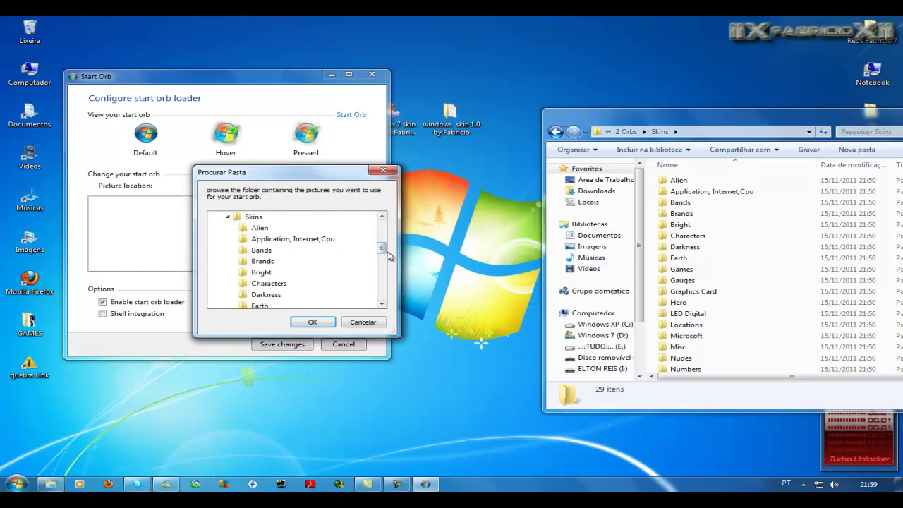
left_click_drag(385, 249, 386, 285)
left_click(312, 238)
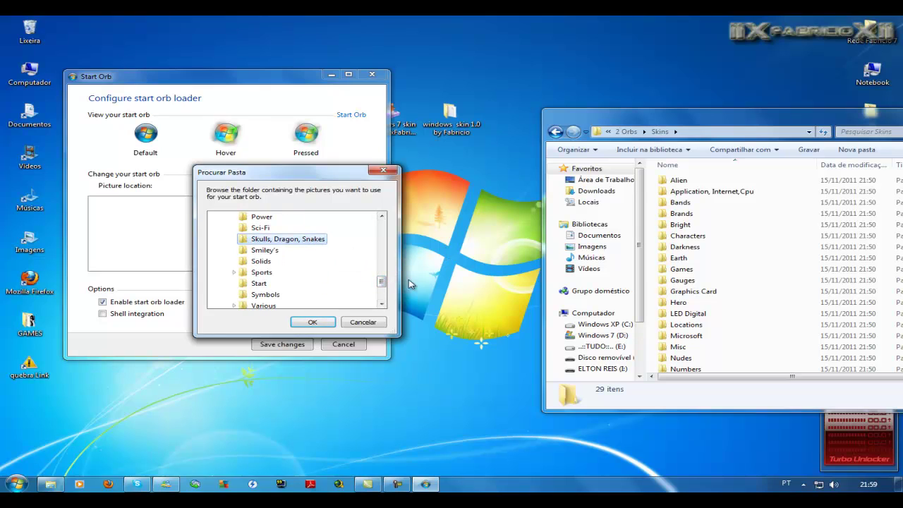
left_click(313, 321)
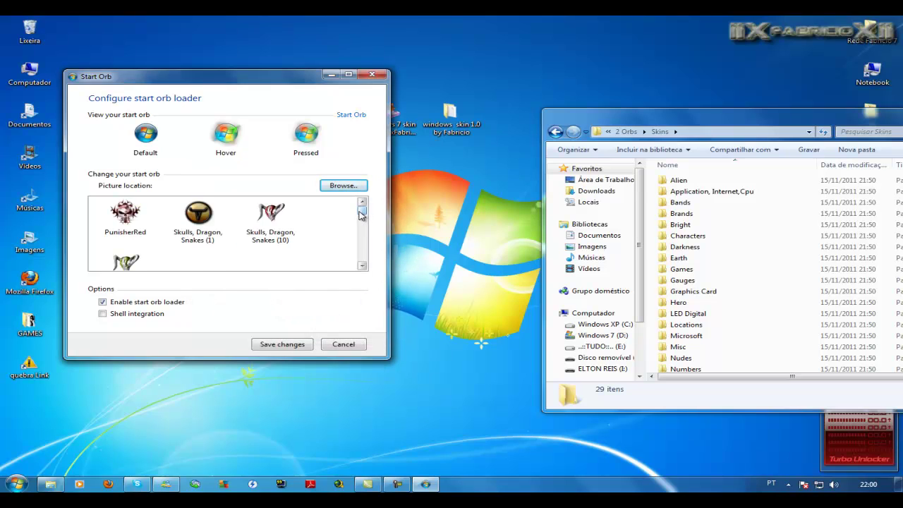
Choose the PunisherRed start orb, save the changes, and allow w7soldr in the AVG threat alert.
mouse_move(359, 215)
left_mouse_down()
mouse_move(358, 253)
mouse_move(361, 212)
left_mouse_up()
left_click(125, 214)
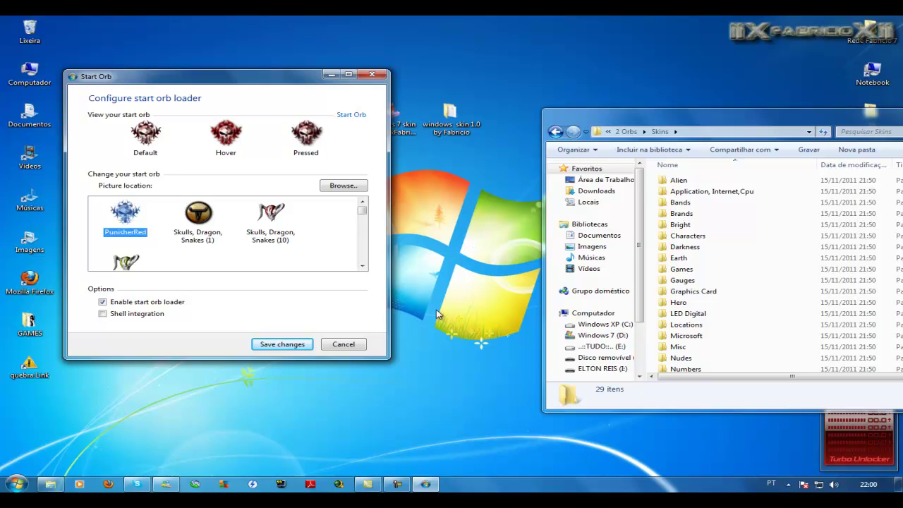
left_click(302, 347)
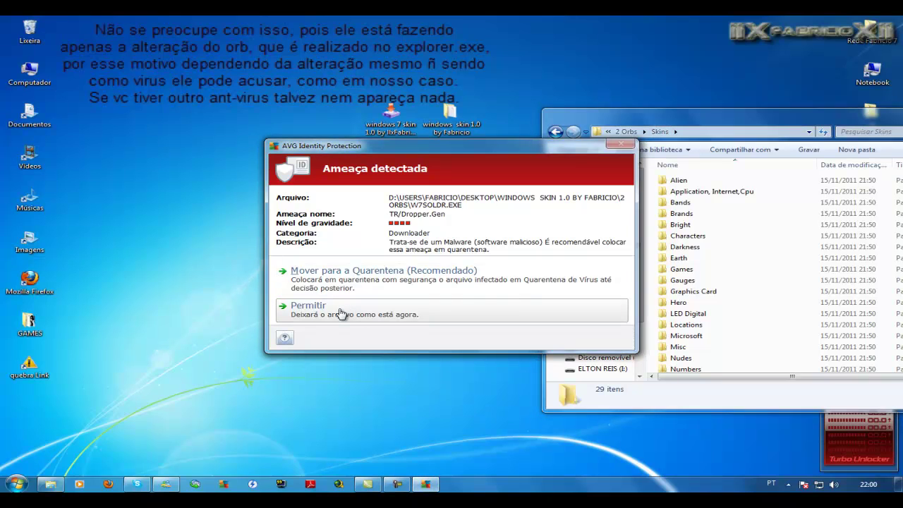
left_click(341, 314)
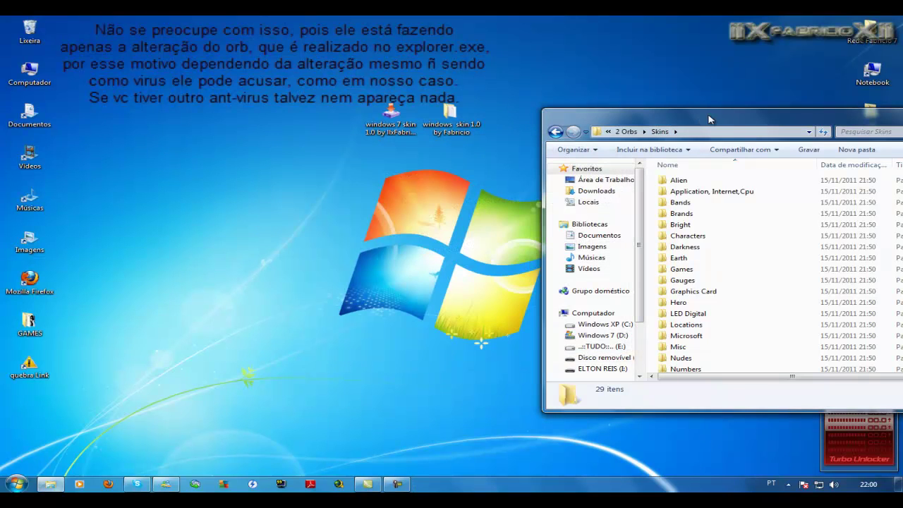
Close the Skins folder window to leave the desktop clear.
left_click_drag(709, 120, 305, 182)
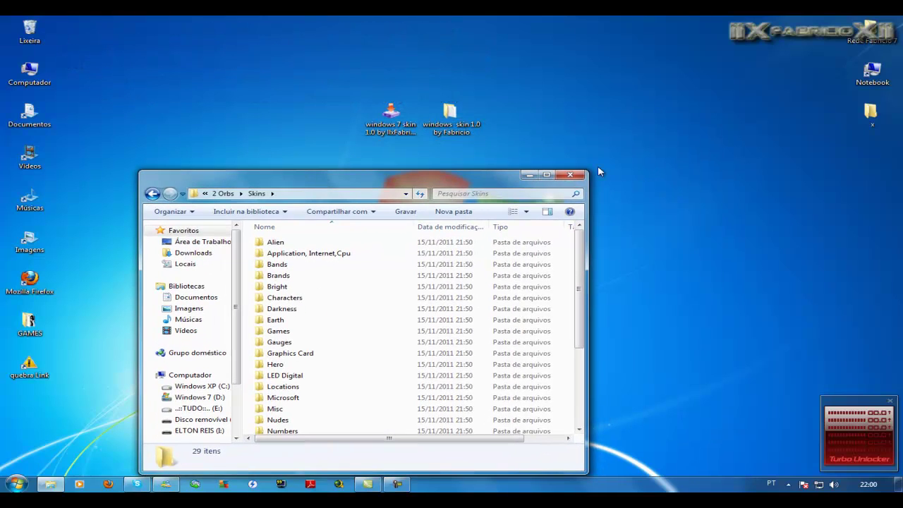
left_click(571, 175)
right_click(483, 218)
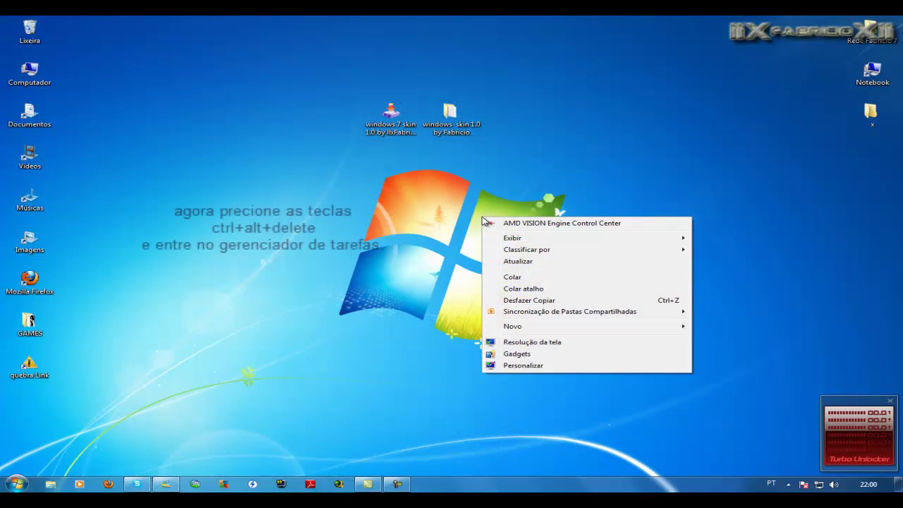
left_click(491, 166)
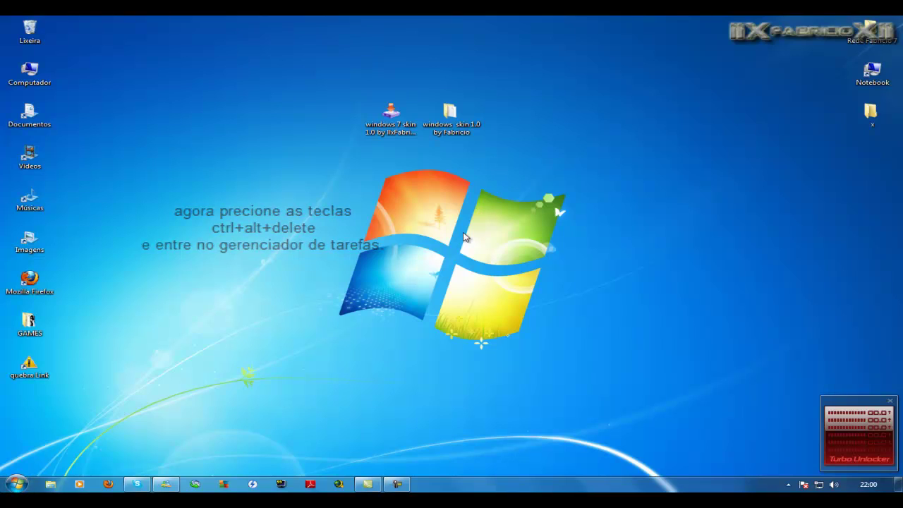
Open Windows Task Manager, reposition it on the desktop, and show the list of running processes.
key("ctrl+alt+Delete")
left_click_drag(324, 98, 553, 108)
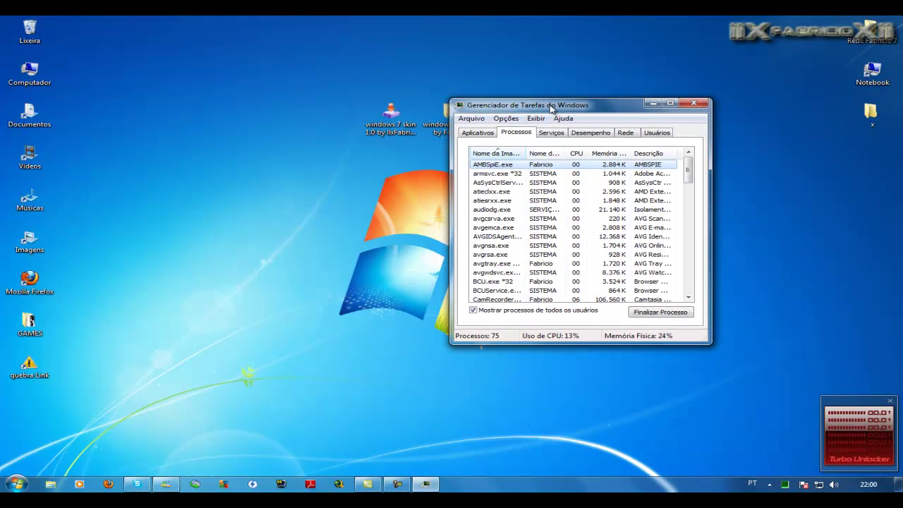
left_click(470, 134)
left_click(515, 133)
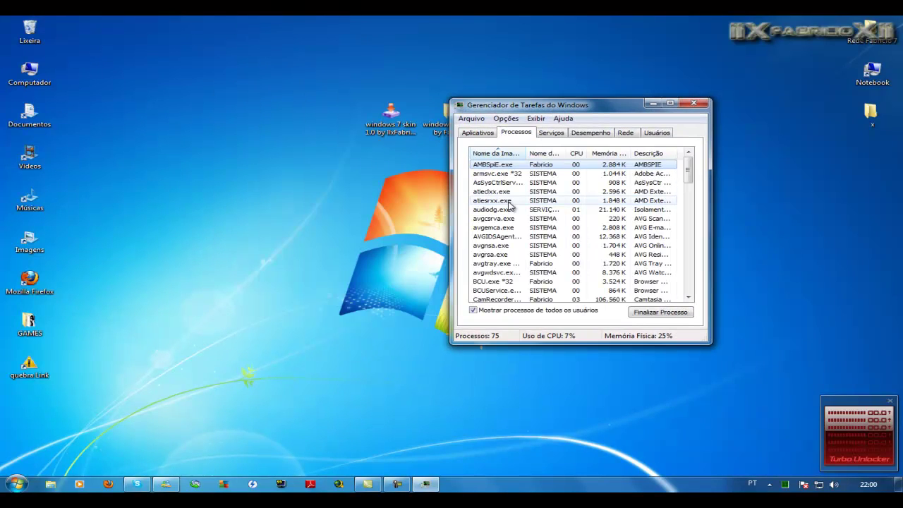
Find the explorer.exe process in the list and end it.
left_click(562, 184)
key("e")
key("x")
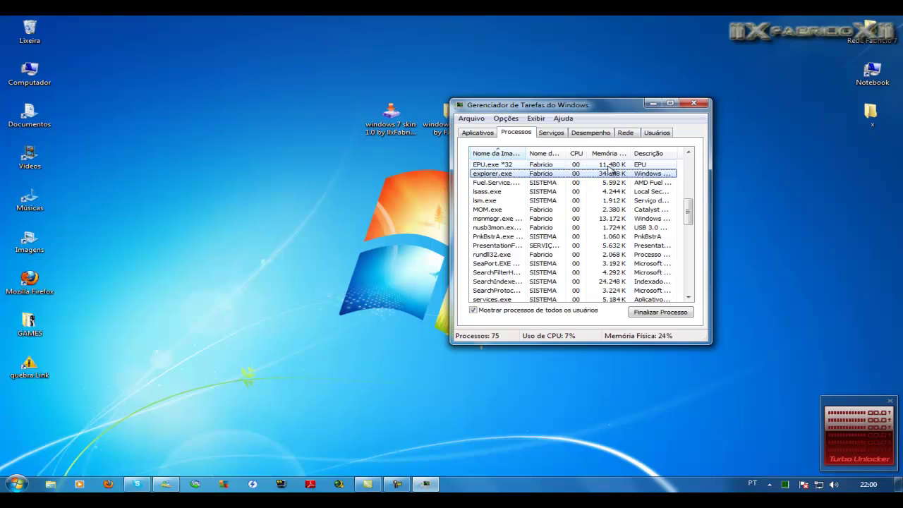
right_click(503, 178)
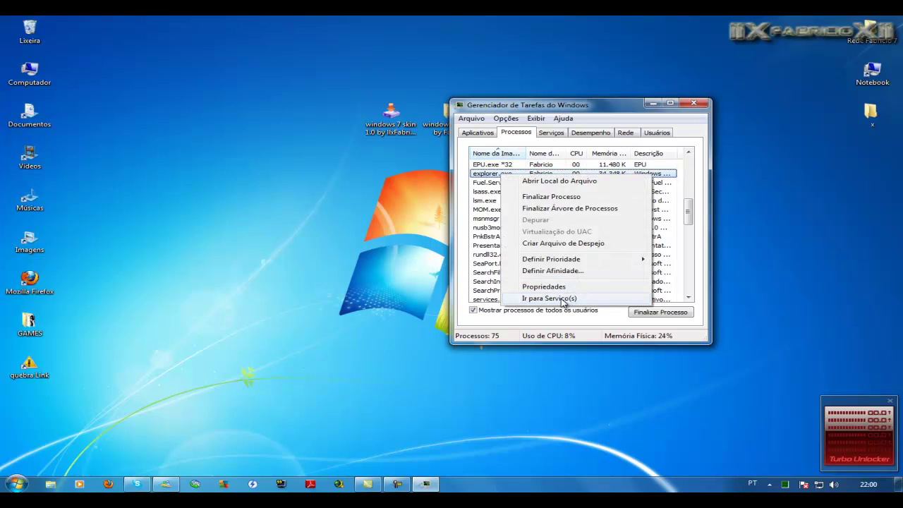
left_click(557, 200)
left_click(462, 266)
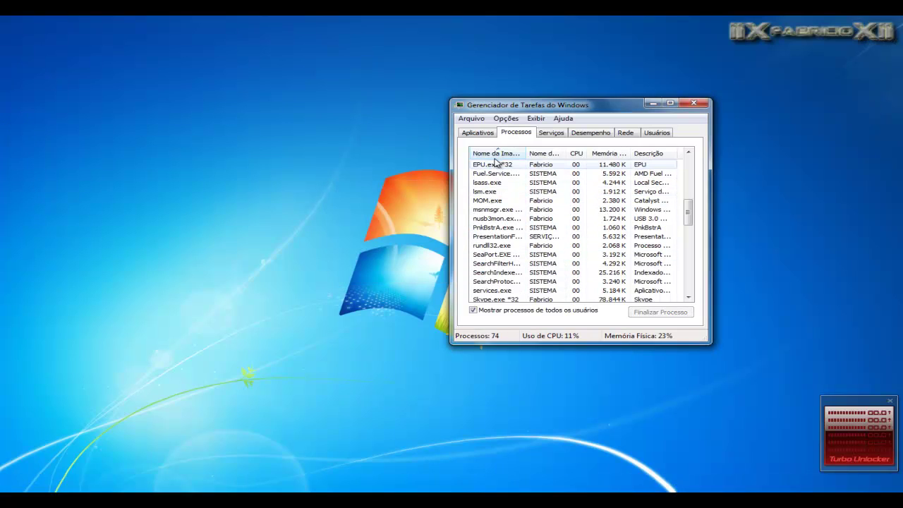
Create a new task in Task Manager that runs explorer.exe to restart the Windows shell.
left_click(471, 117)
left_click(485, 125)
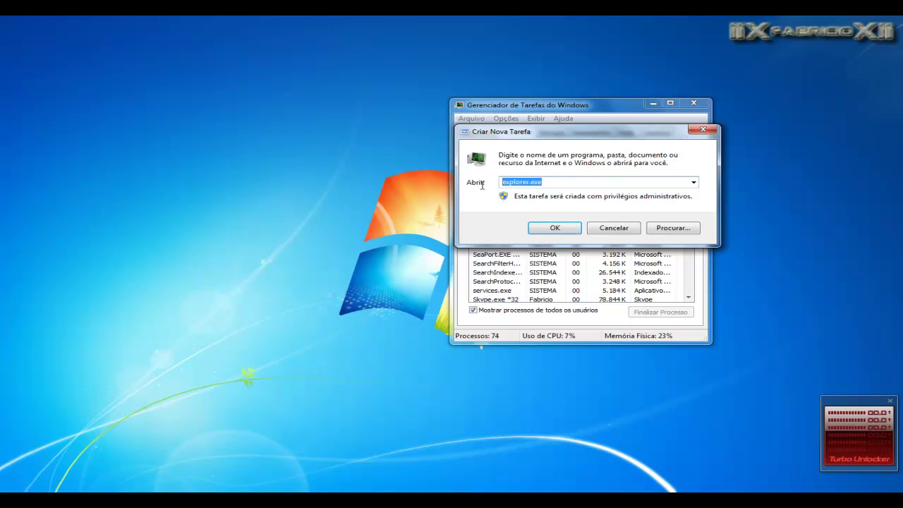
left_click(554, 227)
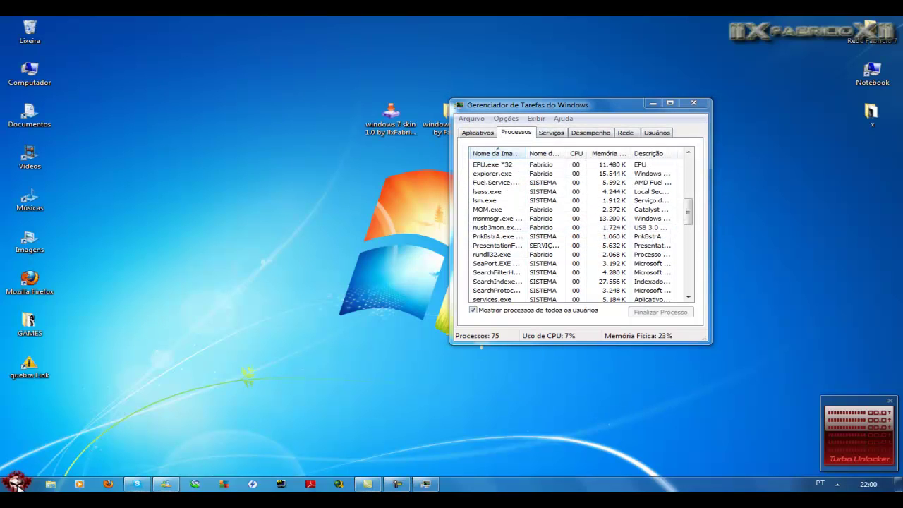
Open and close the Start menu repeatedly to check the new start orb on the taskbar.
left_click(16, 484)
left_click(366, 426)
left_click(15, 484)
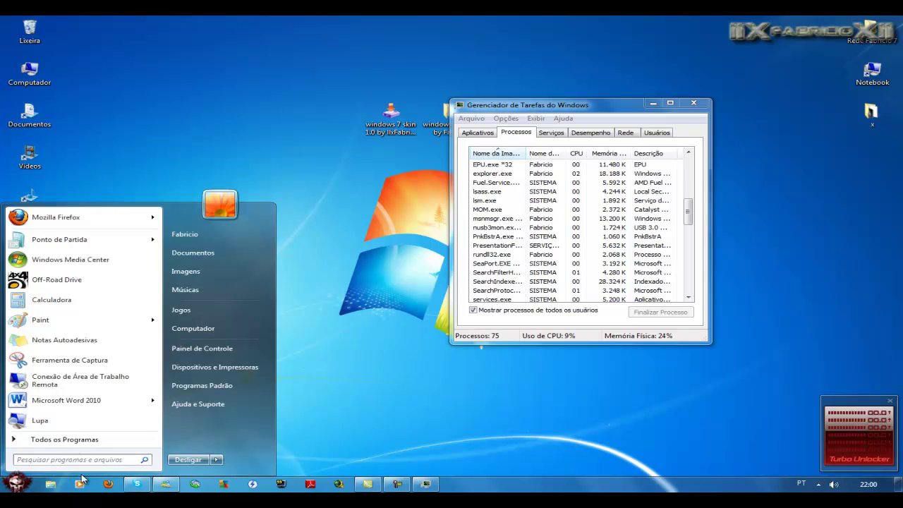
left_click(16, 484)
left_click(12, 485)
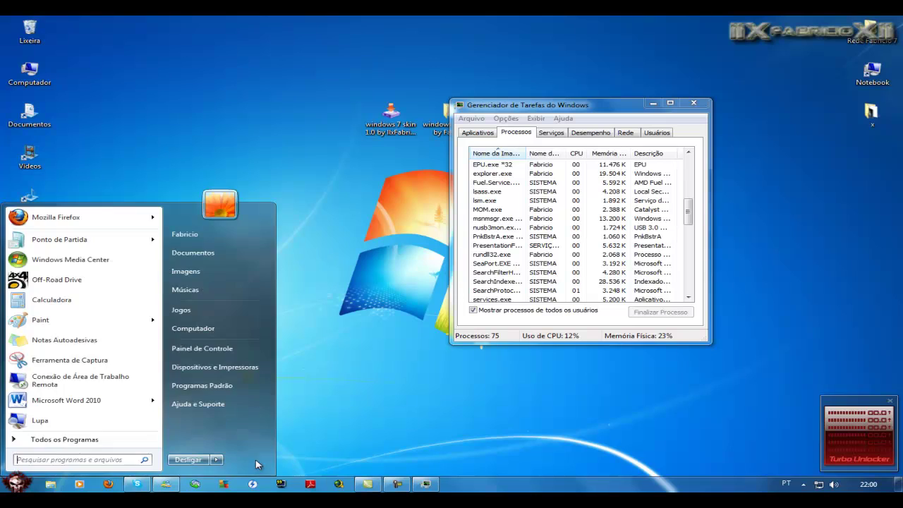
Close the Start menu, shift the Task Manager window slightly across the desktop and show its list of running applications.
left_click(434, 425)
left_click_drag(577, 106, 541, 107)
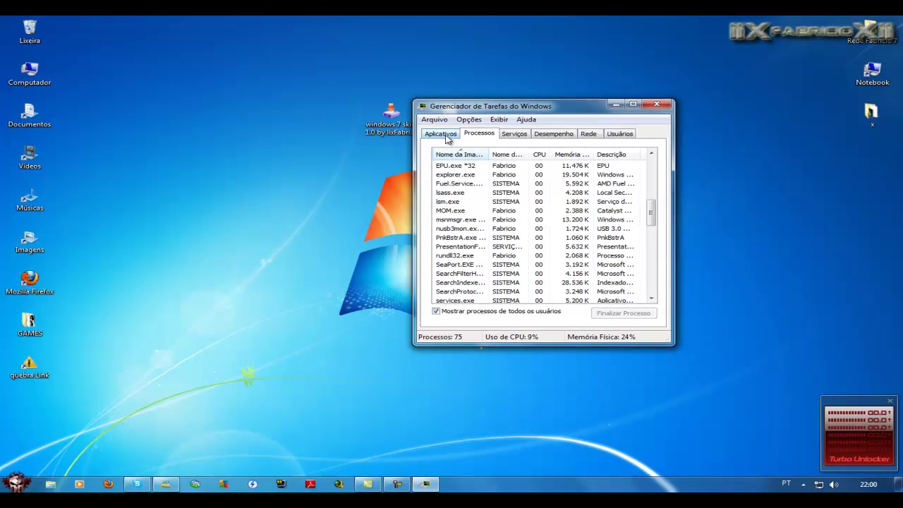
left_click(441, 134)
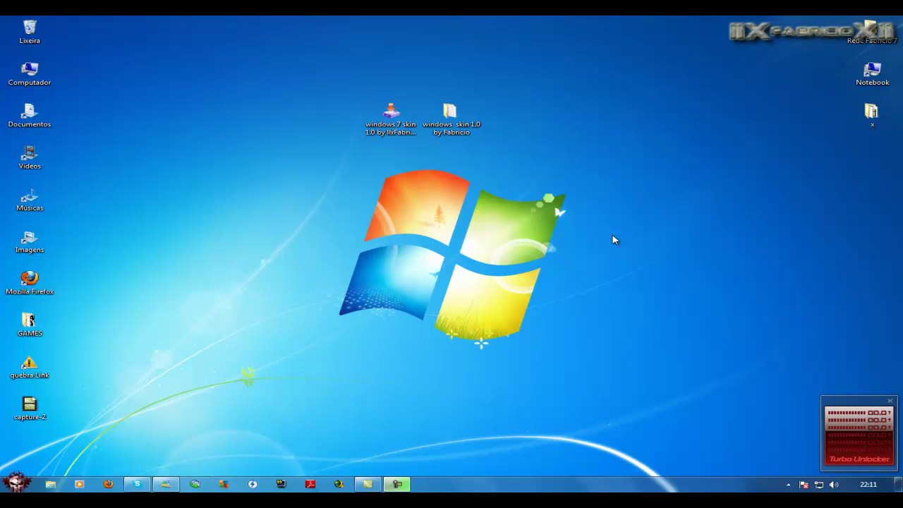
Open the extracted windows skin 1.0 folder from the desktop, reposition its window and go to 3 Gadgets\xx Meus Favoritos xx.
left_click(433, 128)
double_click(453, 120)
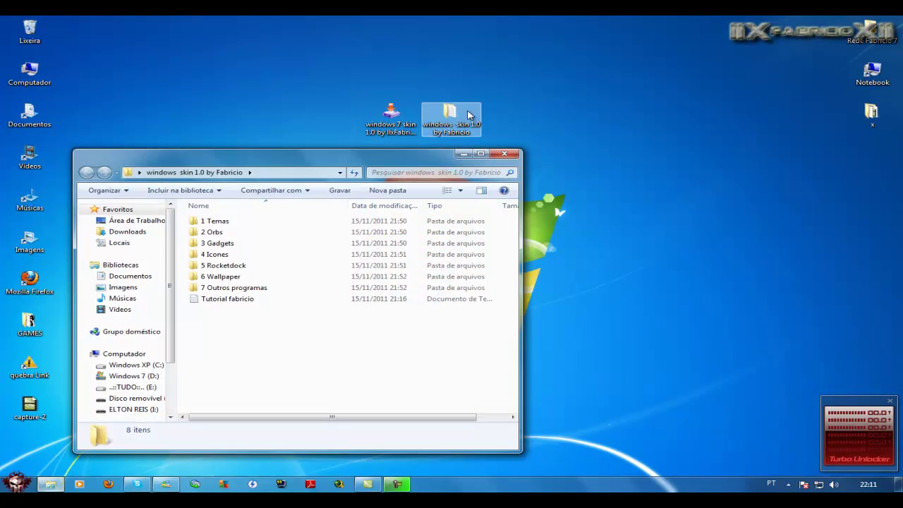
left_click_drag(356, 157, 703, 138)
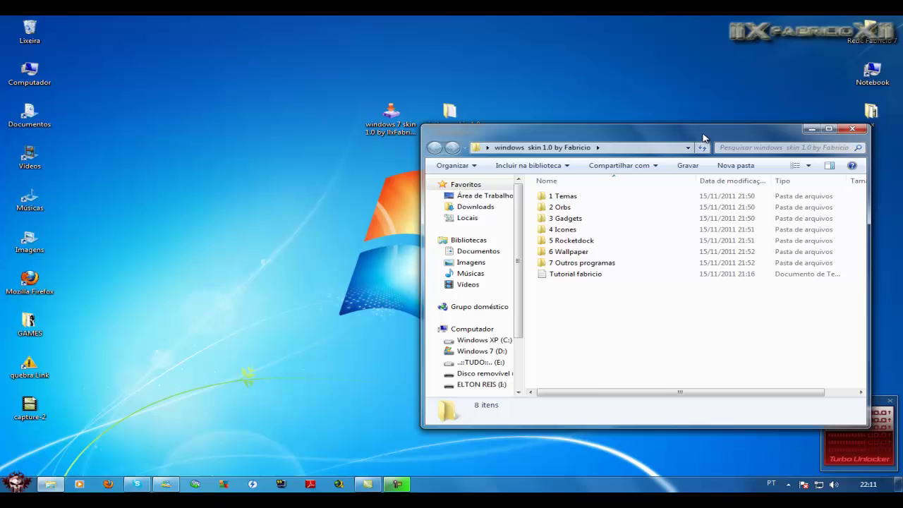
double_click(565, 218)
scroll(656, 248, "down", 2)
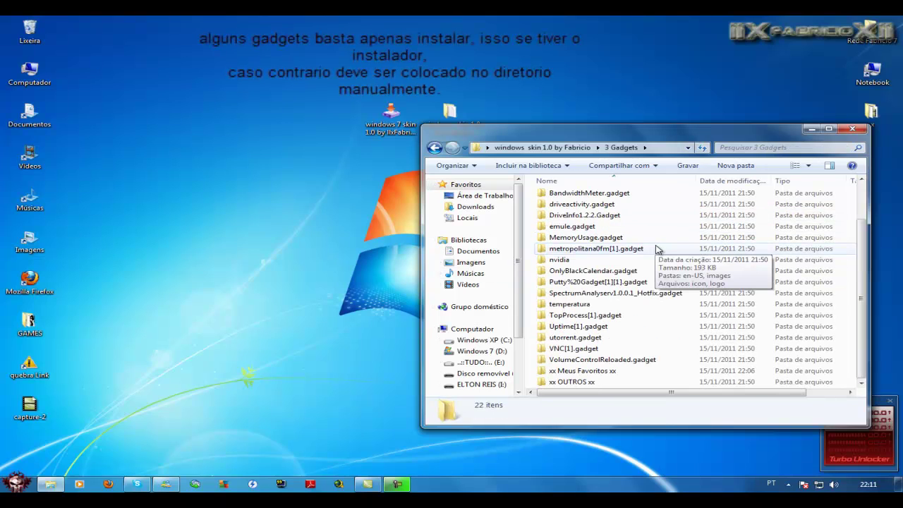
left_click(597, 373)
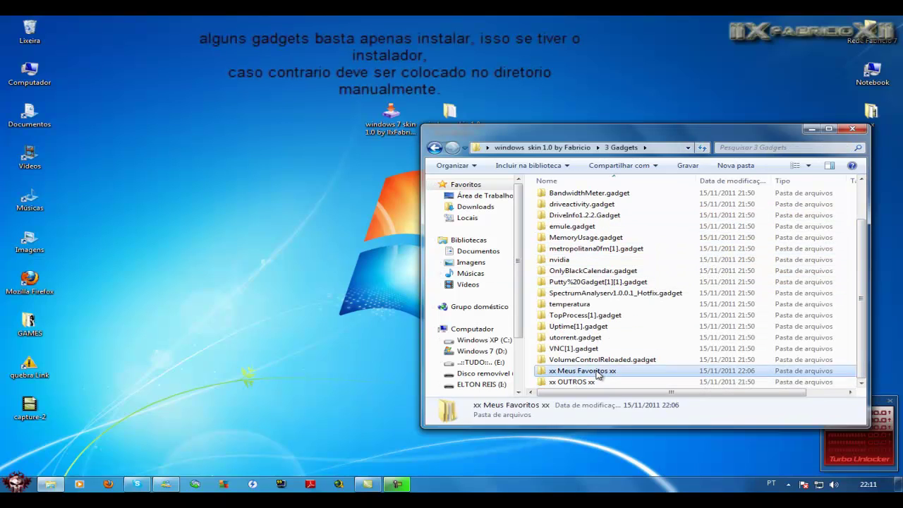
double_click(597, 372)
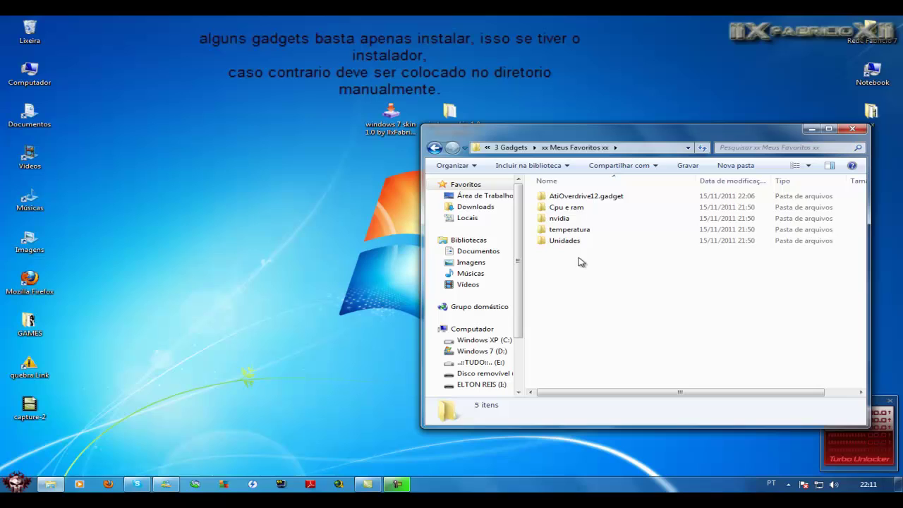
Look through the contents of the AtiOverdrive12.gadget folder, return to its parent folder and copy the gadget folder.
left_click(565, 200)
double_click(566, 200)
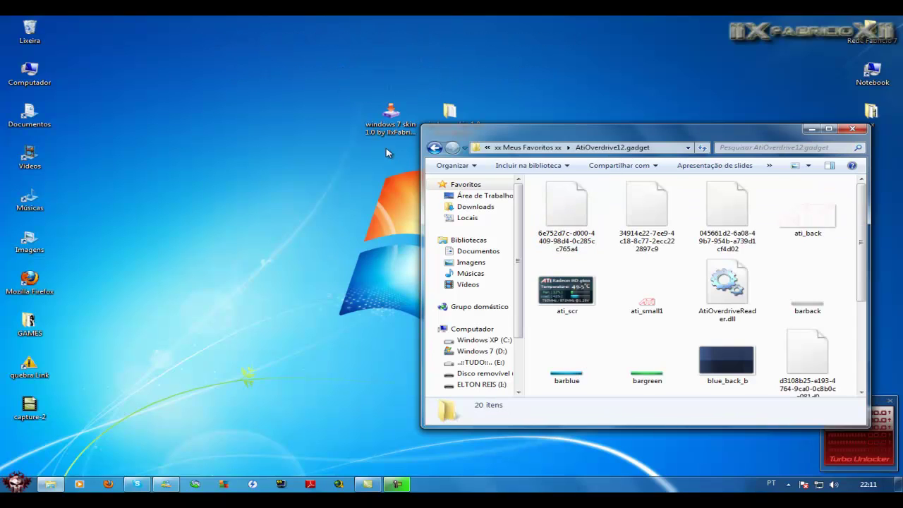
scroll(479, 215, "down", 1)
scroll(480, 215, "up", 2)
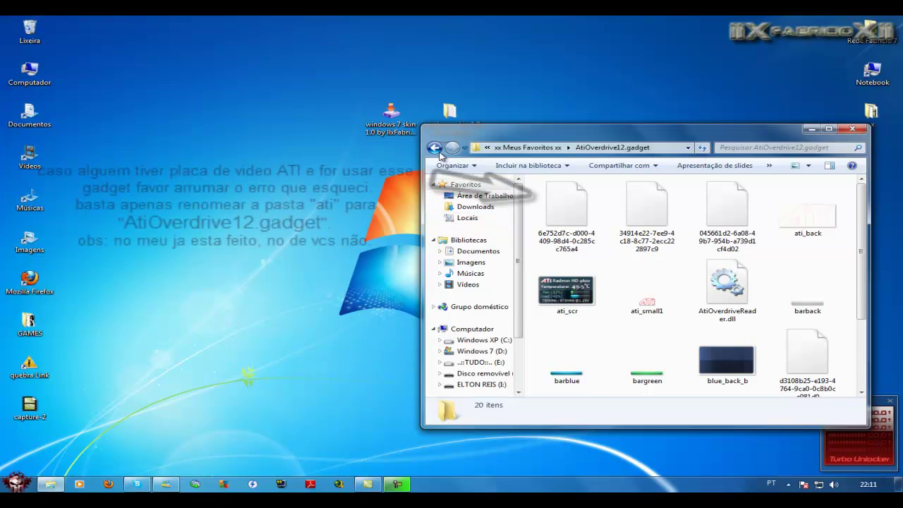
key("BackSpace")
right_click(568, 205)
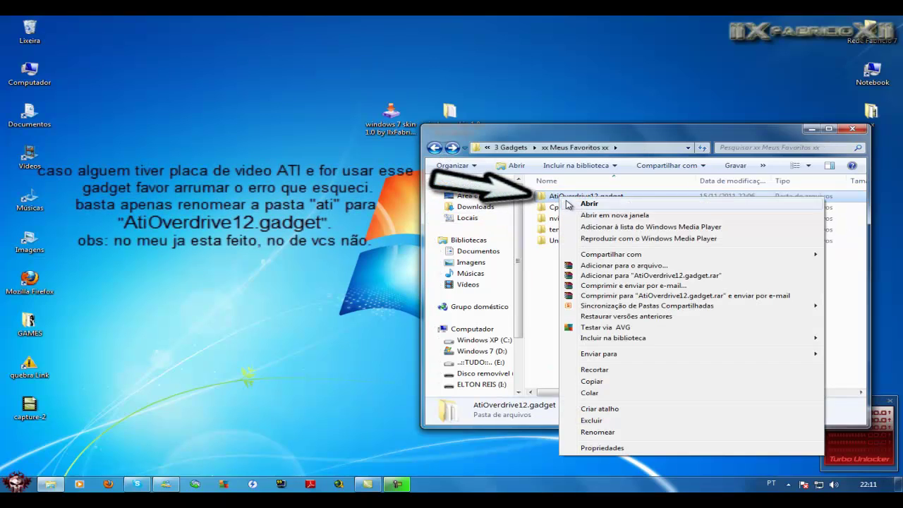
left_click(607, 385)
Open Computer in a separate window and go to the user's profile folder under Usuários on the Windows 7 (D:) drive.
key("super")
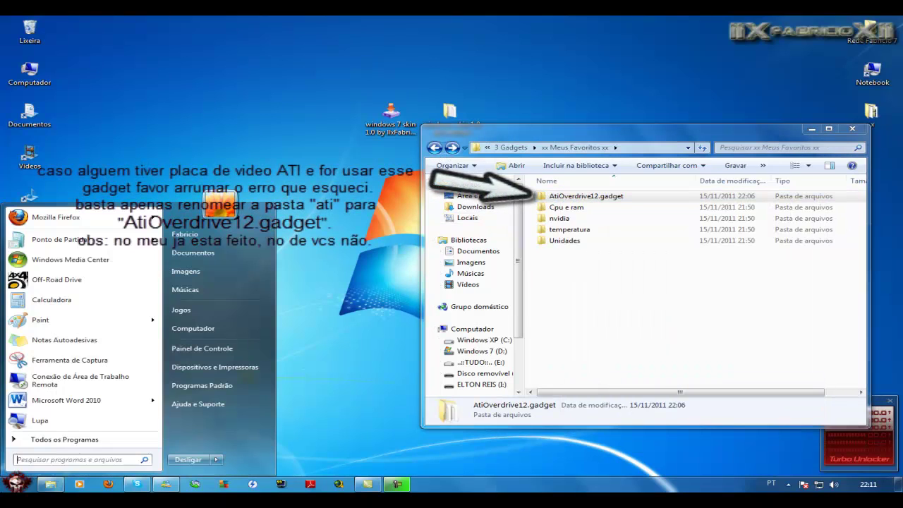
left_click(235, 324)
key("super+e")
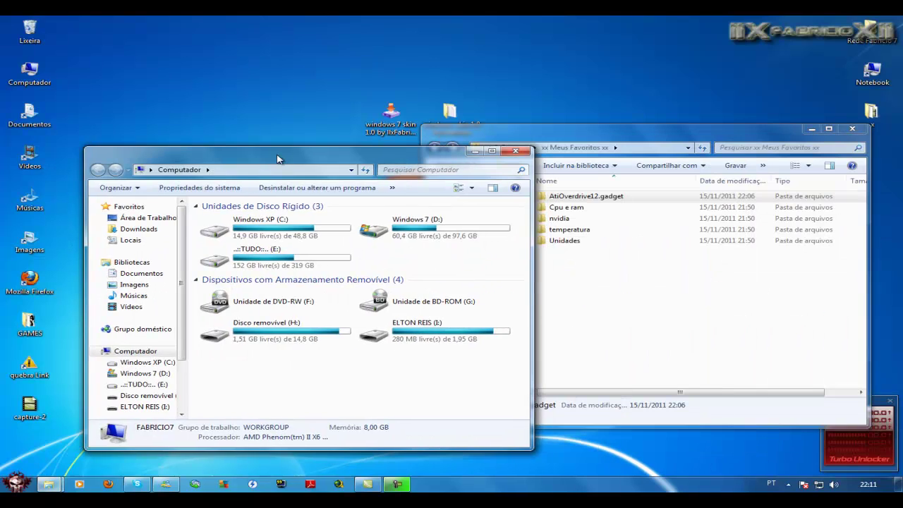
double_click(432, 229)
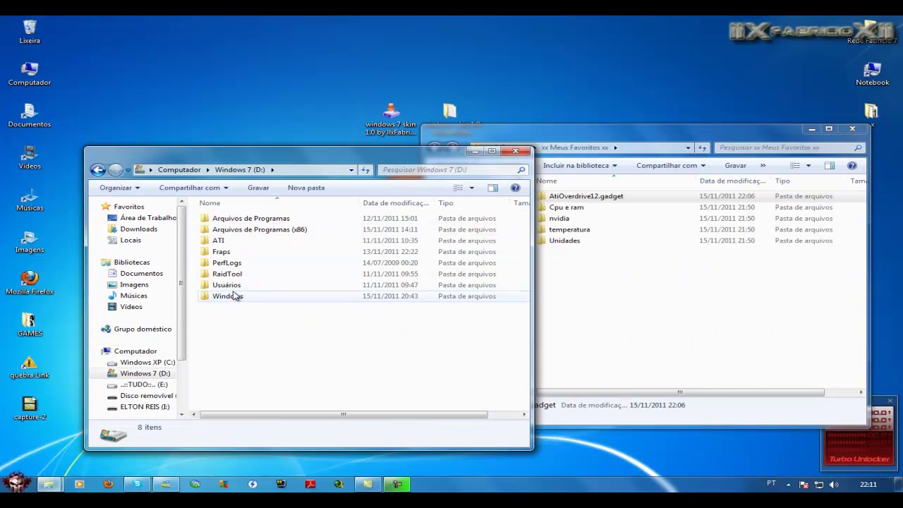
left_click(238, 285)
double_click(239, 286)
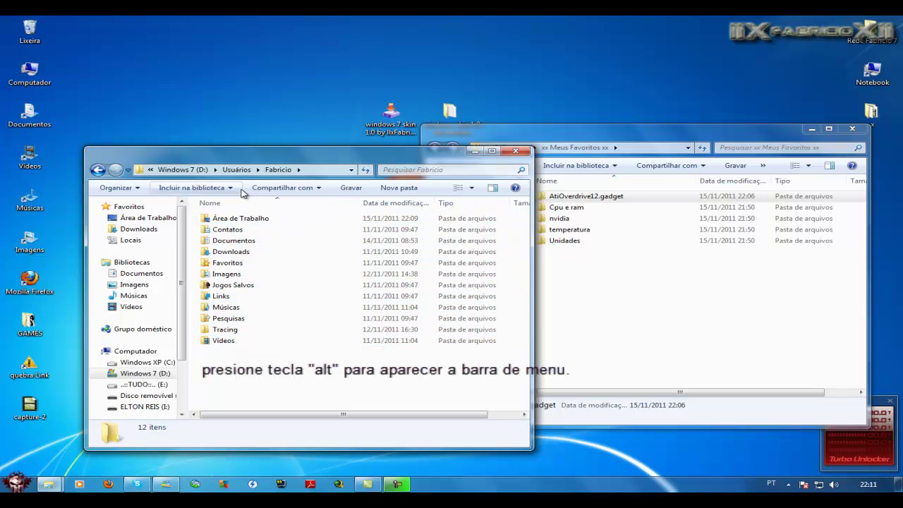
Set the folder options to show hidden files, folders and drives, and apply the change.
key("alt")
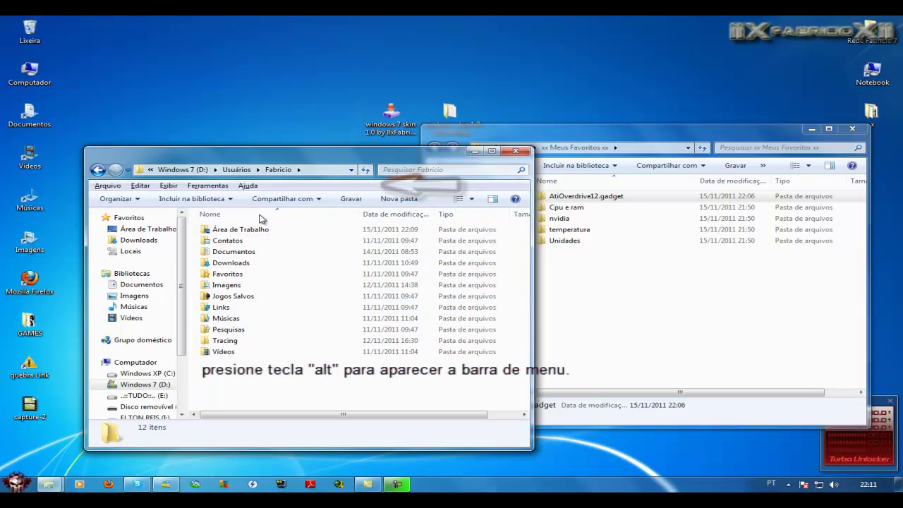
left_click(217, 189)
left_click(236, 238)
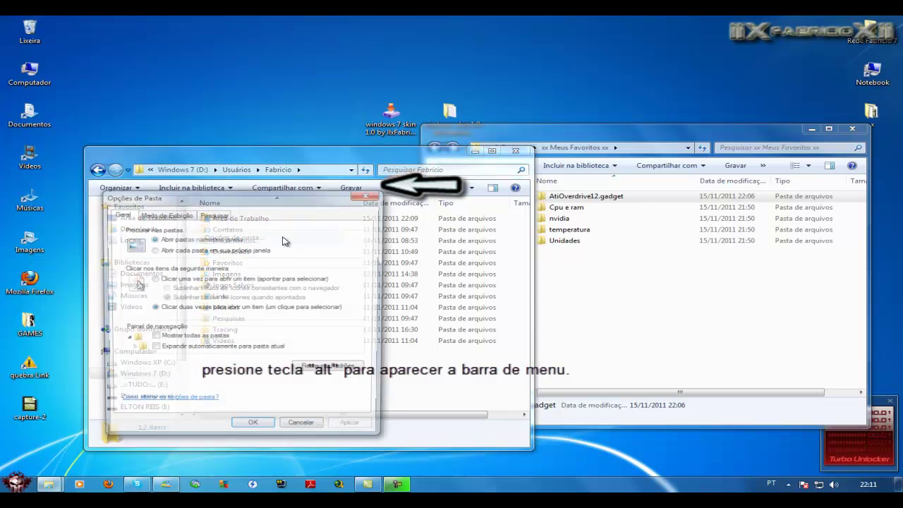
left_click(184, 214)
scroll(332, 367, "down", 5)
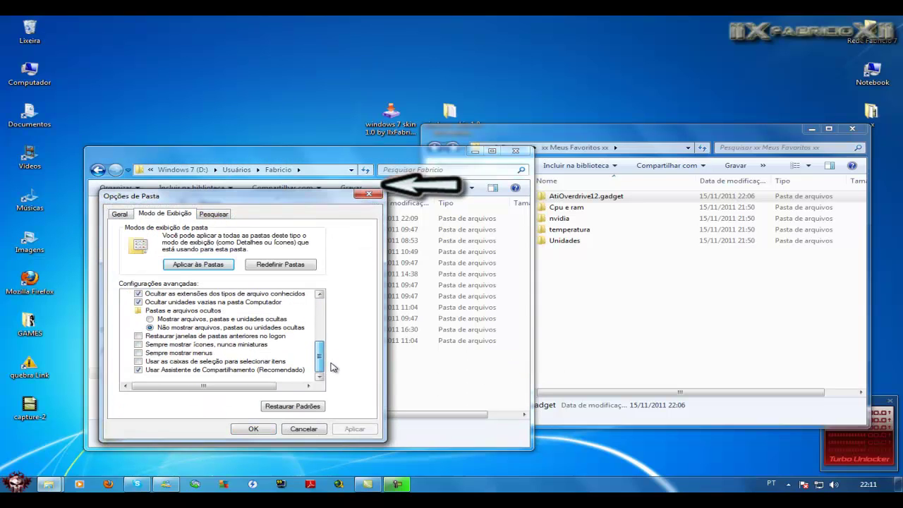
left_click(212, 318)
left_click(253, 429)
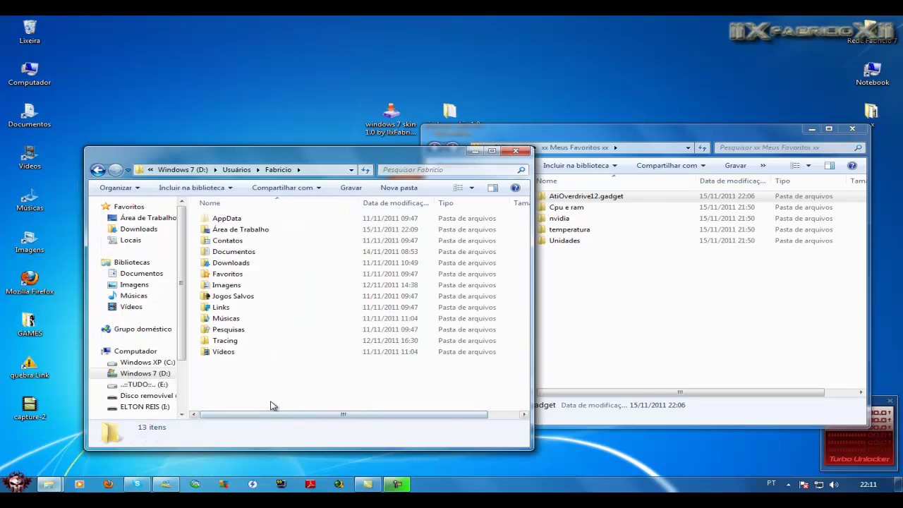
From the profile folder, go to AppData\Local\Microsoft\Windows Sidebar\Gadgets.
double_click(246, 221)
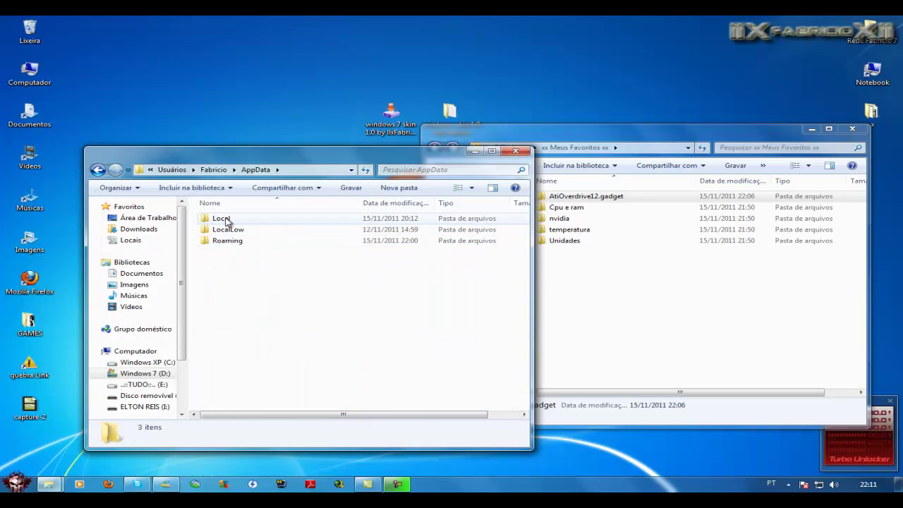
double_click(226, 220)
scroll(530, 296, "down", 3)
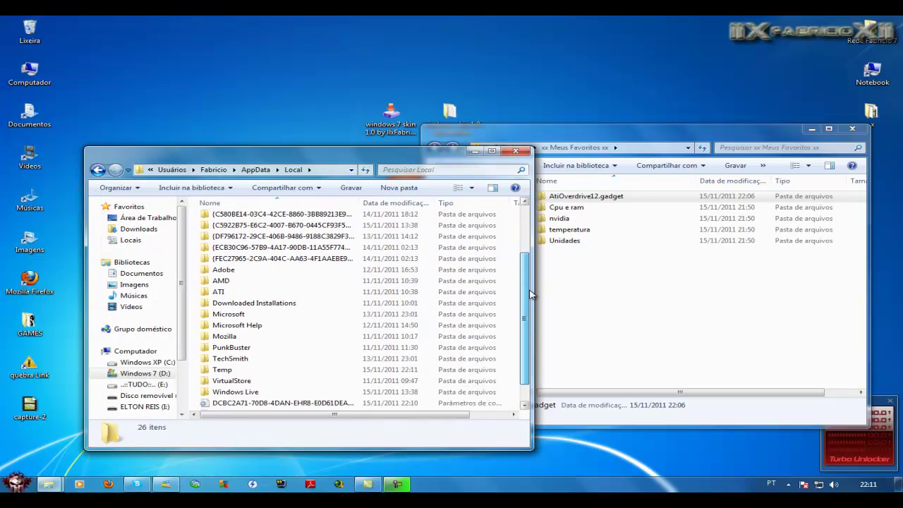
double_click(232, 293)
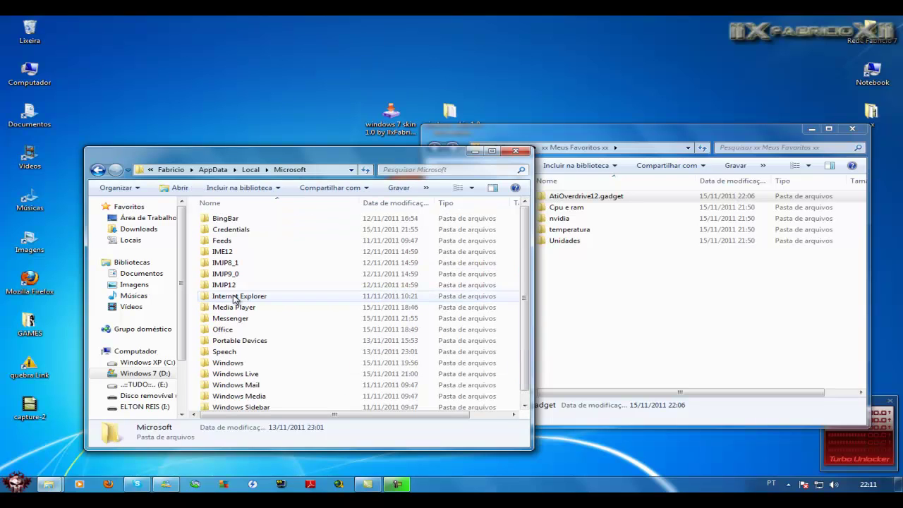
scroll(529, 255, "down", 2)
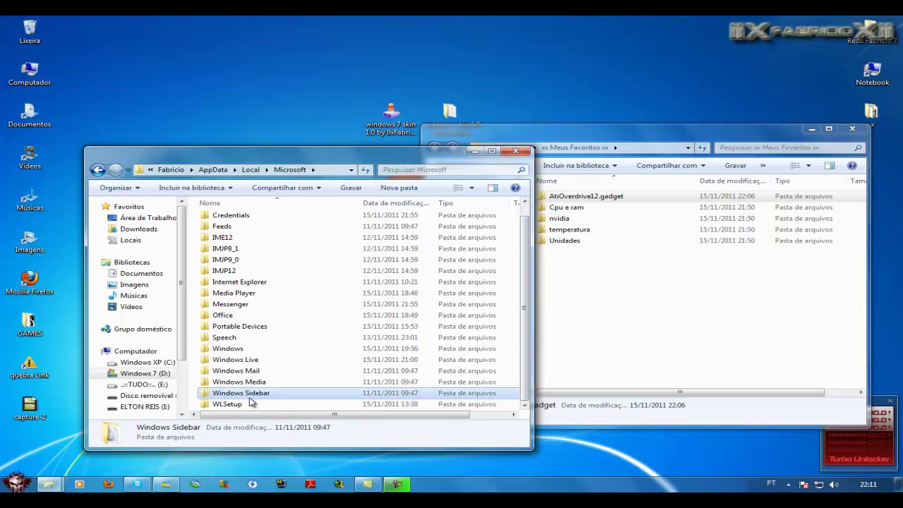
double_click(243, 395)
left_click(226, 221)
double_click(226, 219)
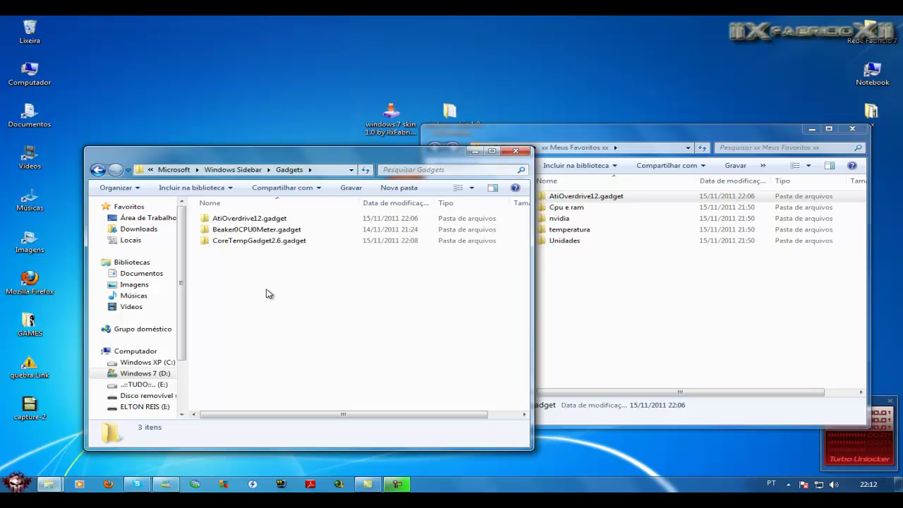
Paste AtiOverdrive12.gadget into the Gadgets folder, merging the folders and replacing all conflicting files, and close that window.
key("ctrl+v")
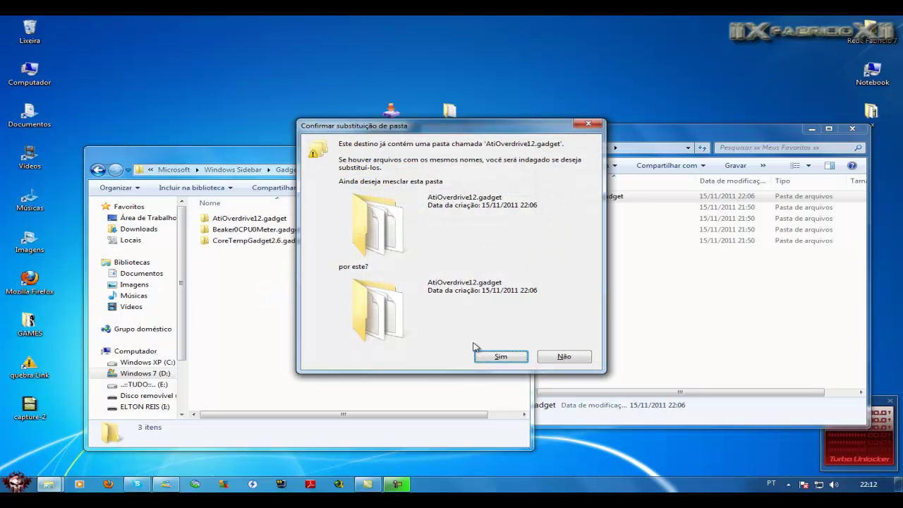
left_click(487, 357)
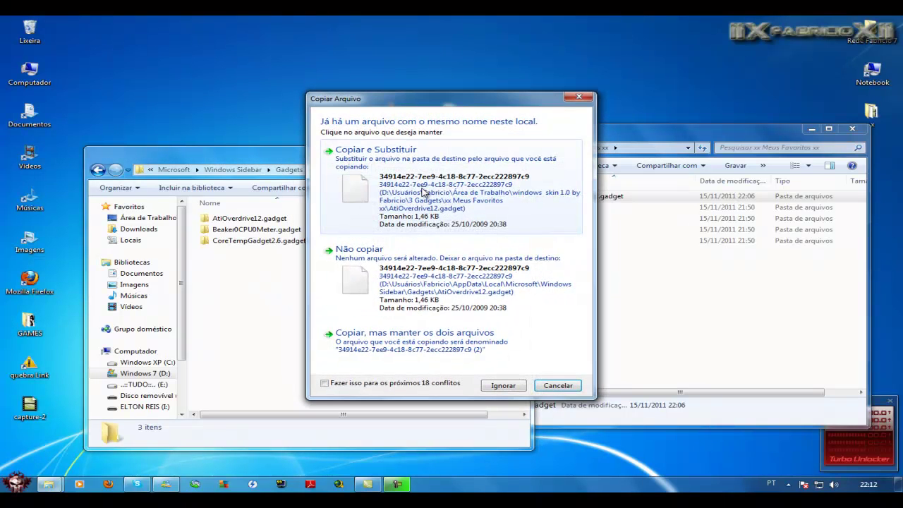
left_click(325, 383)
left_click(434, 192)
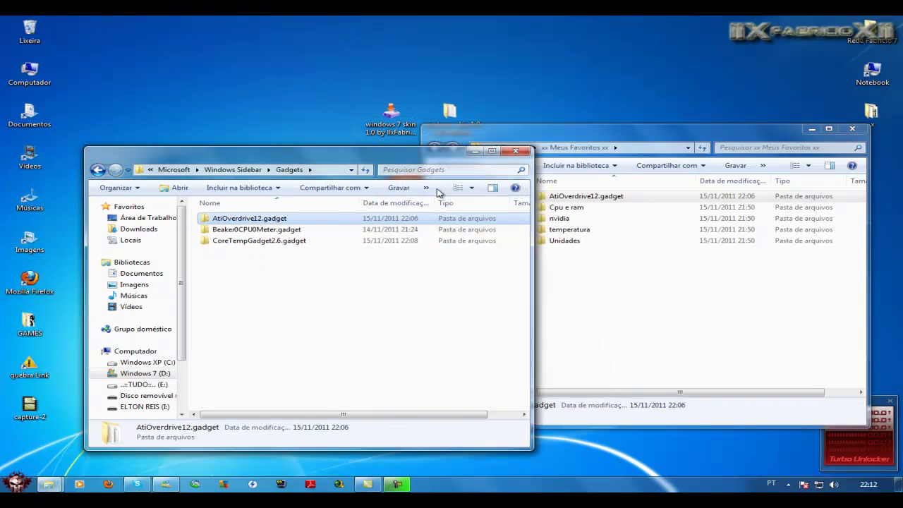
left_click(247, 309)
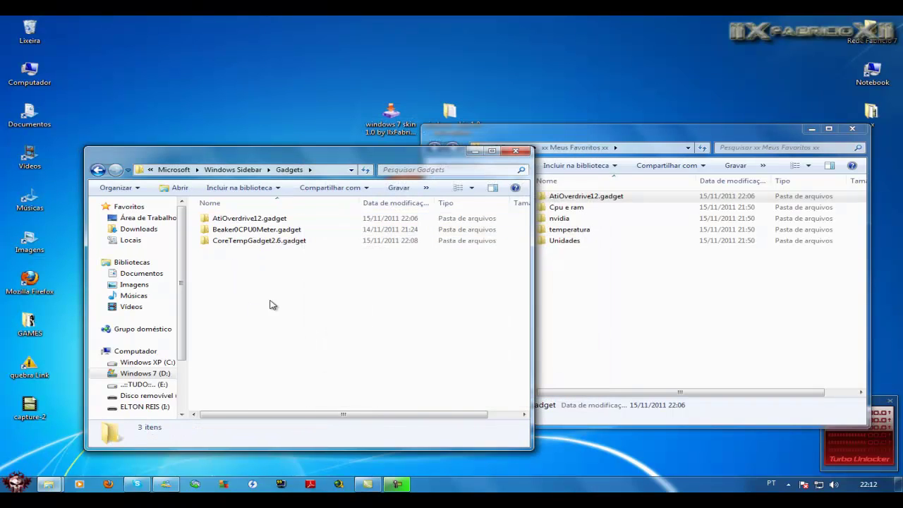
left_click(516, 155)
Install the Beaker0CPU0Meter gadget from the Cpu e ram folder, replacing the installed version, and place it below the Notebook and x desktop icons.
left_click_drag(635, 135, 358, 134)
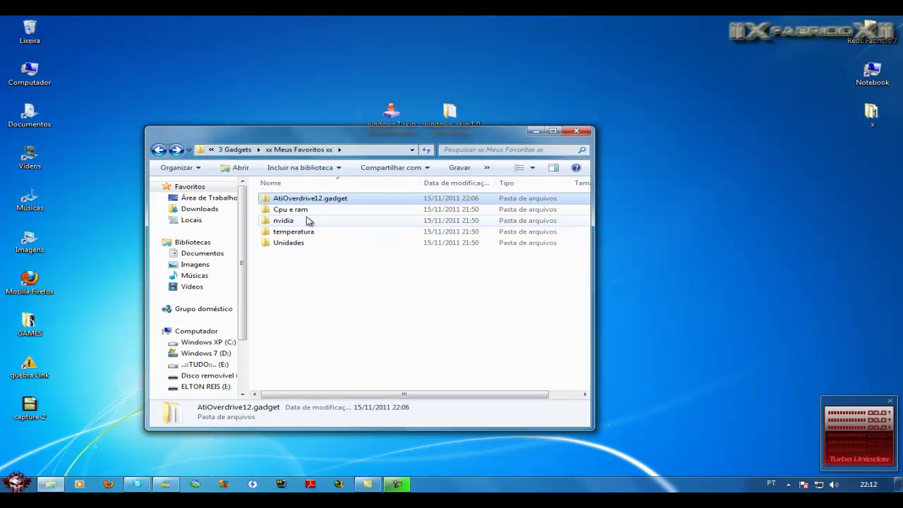
double_click(302, 210)
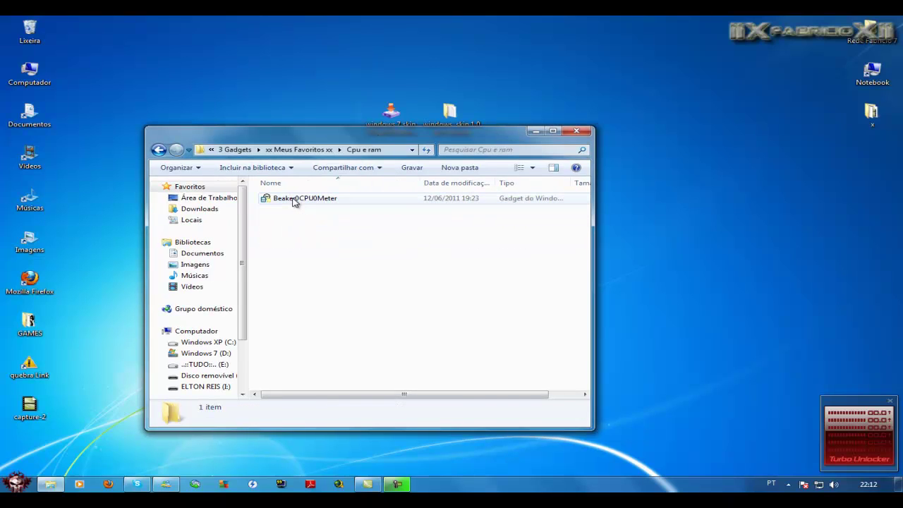
double_click(295, 201)
left_click(480, 258)
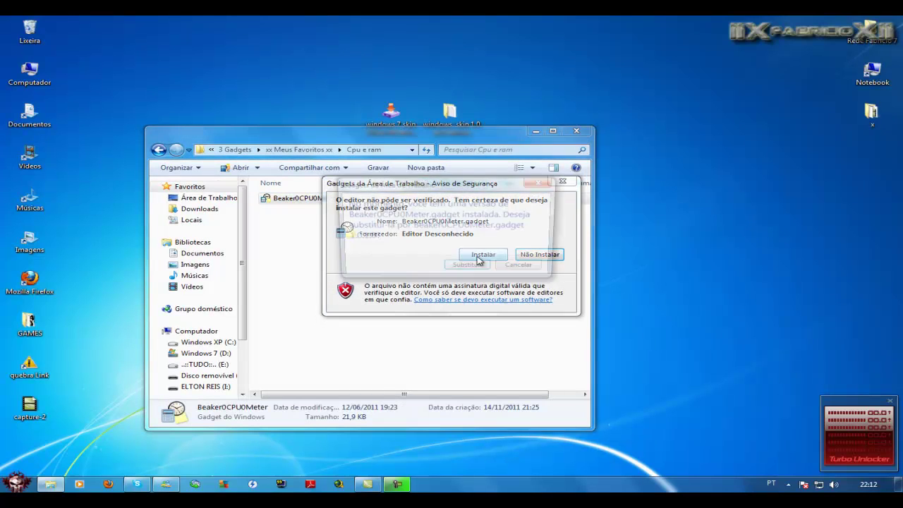
left_click(470, 270)
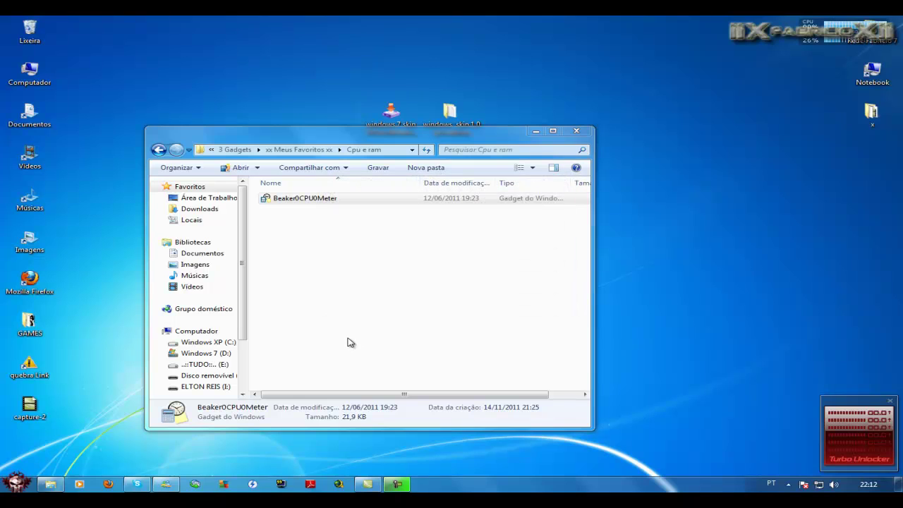
left_click_drag(789, 58, 790, 163)
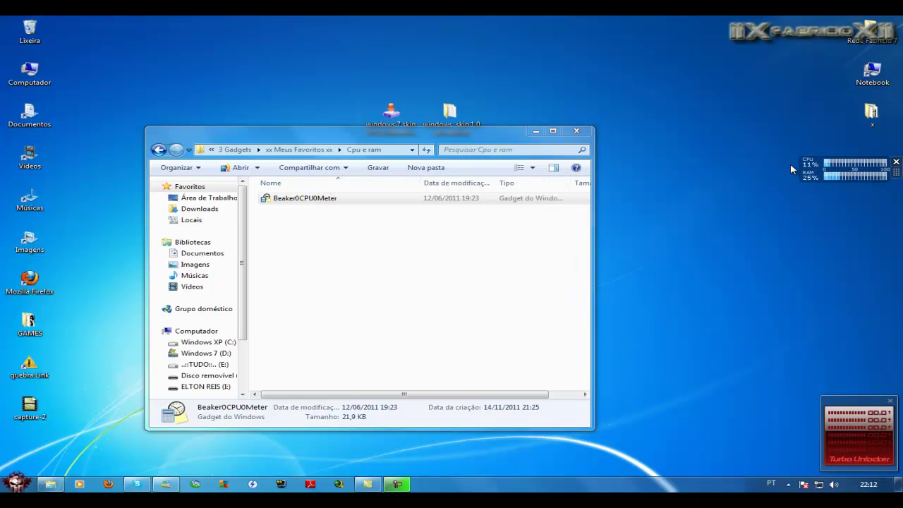
Look into the nvidia folder within xx Meus Favoritos xx and open the temperatura folder.
left_click(158, 150)
double_click(286, 221)
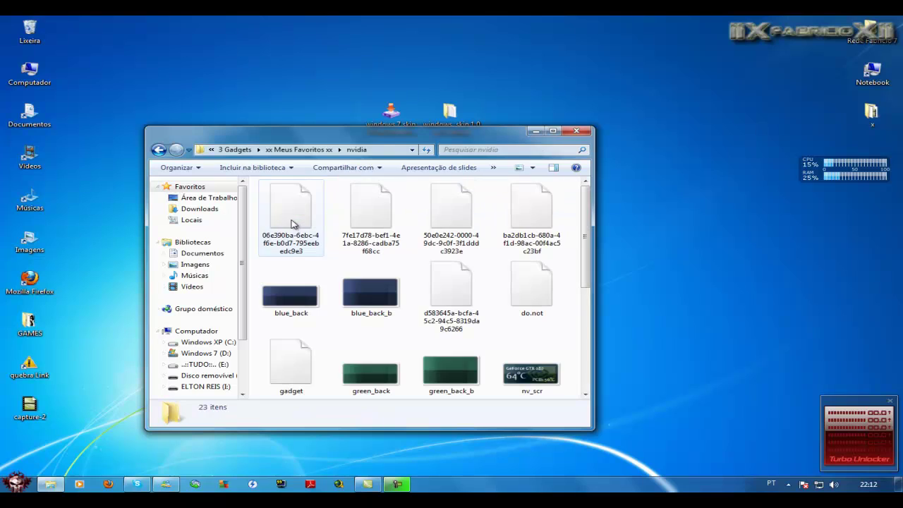
left_click(159, 150)
double_click(297, 233)
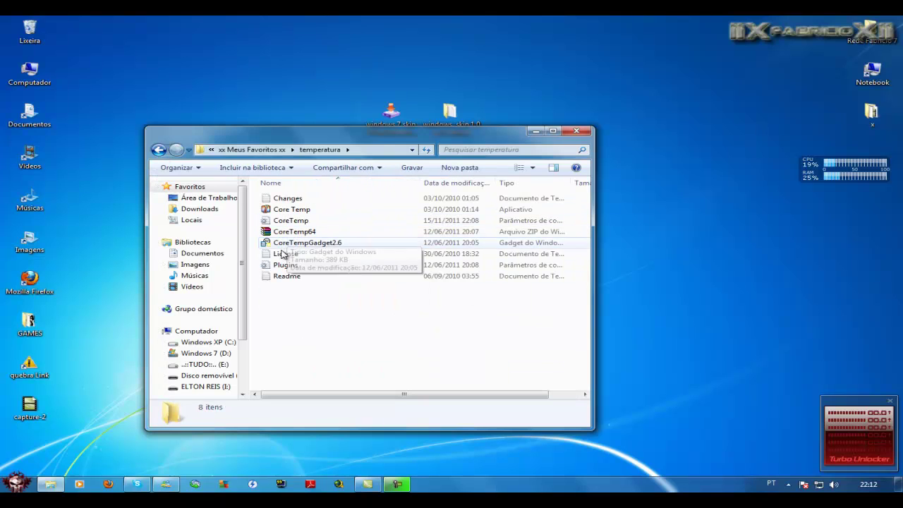
Install the CoreTempGadget2.6 gadget from the temperatura folder and place it directly below the CPU and RAM meter gadget.
double_click(293, 243)
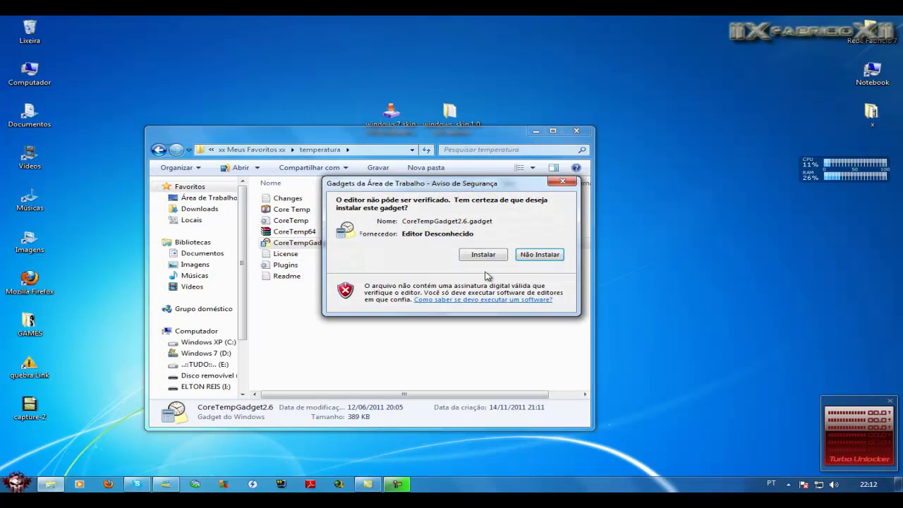
left_click(483, 256)
left_click(465, 268)
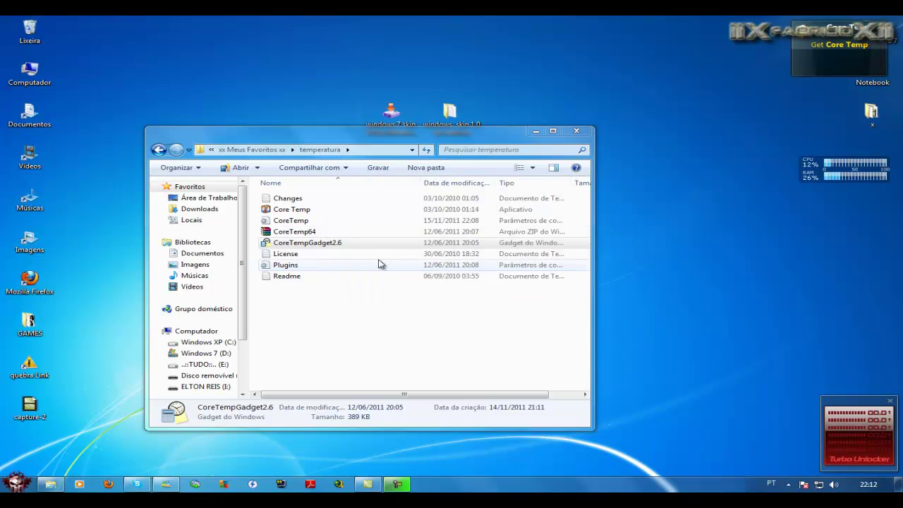
left_click_drag(838, 28, 838, 215)
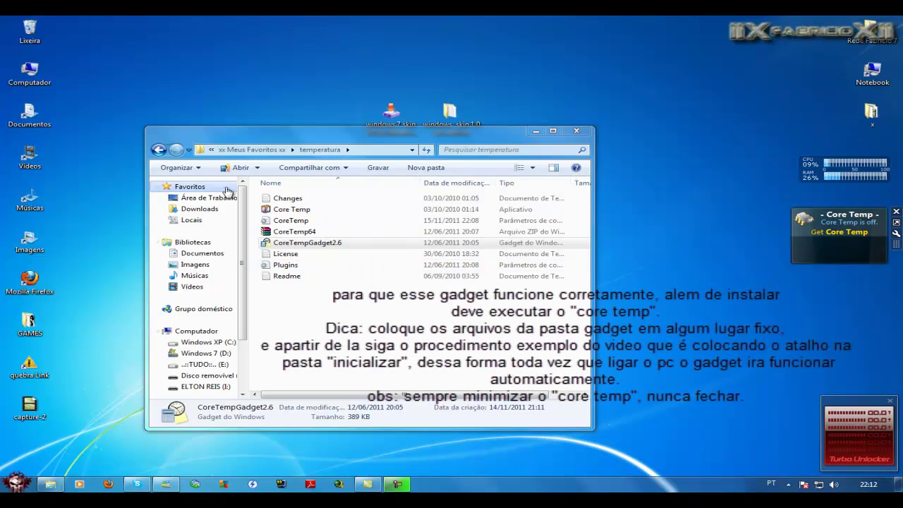
Run the Core Temp application twice to check the gadget's readings, closing it each time.
double_click(297, 210)
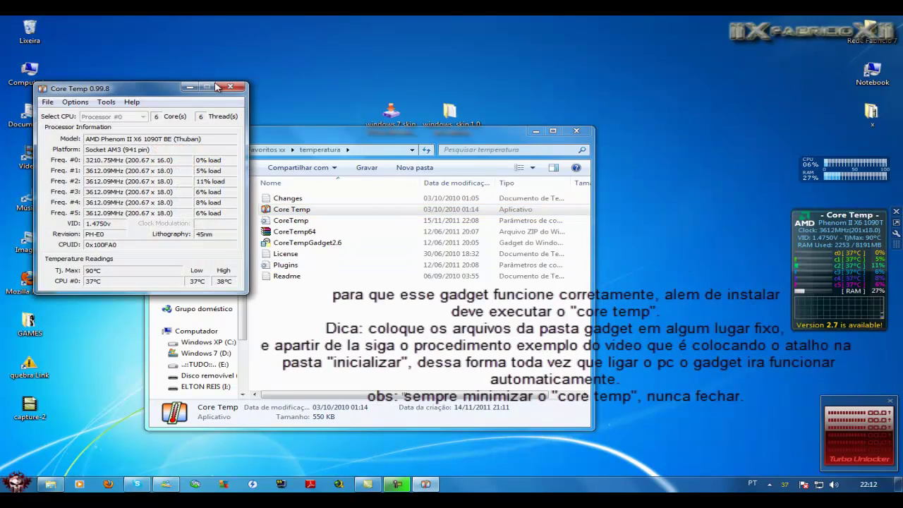
left_click(236, 88)
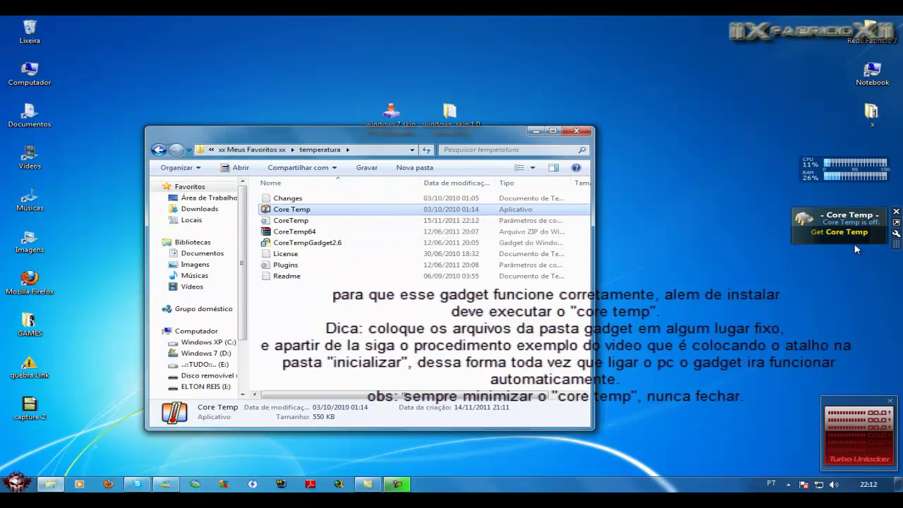
double_click(275, 211)
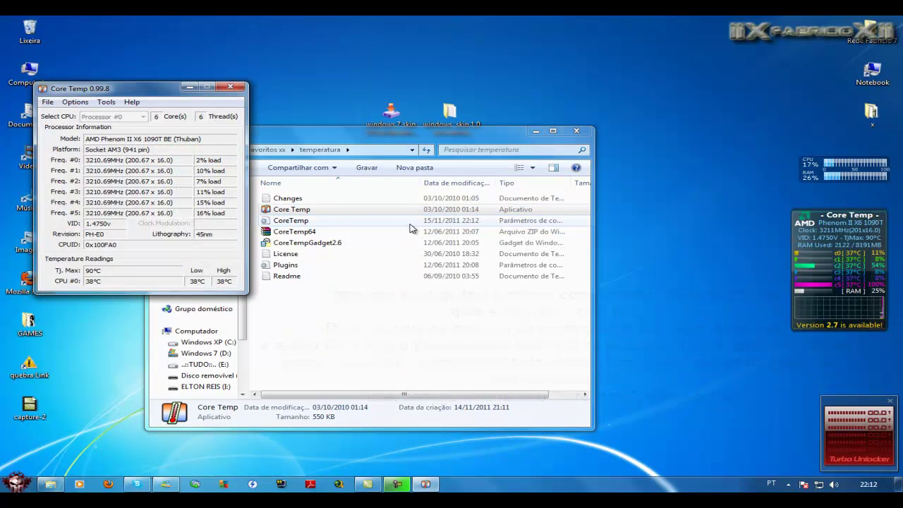
left_click(230, 88)
Create a desktop shortcut to the Core Temp application and move it to a free area of the desktop.
right_click(291, 210)
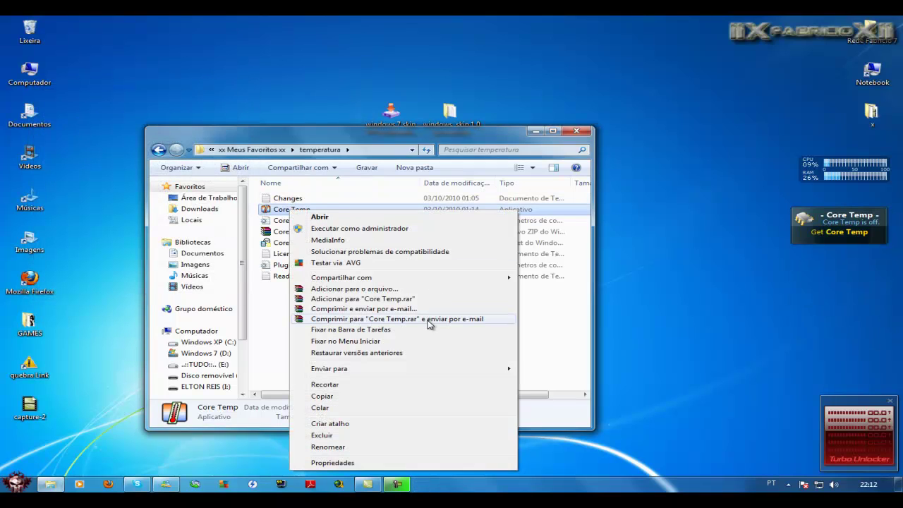
mouse_move(375, 367)
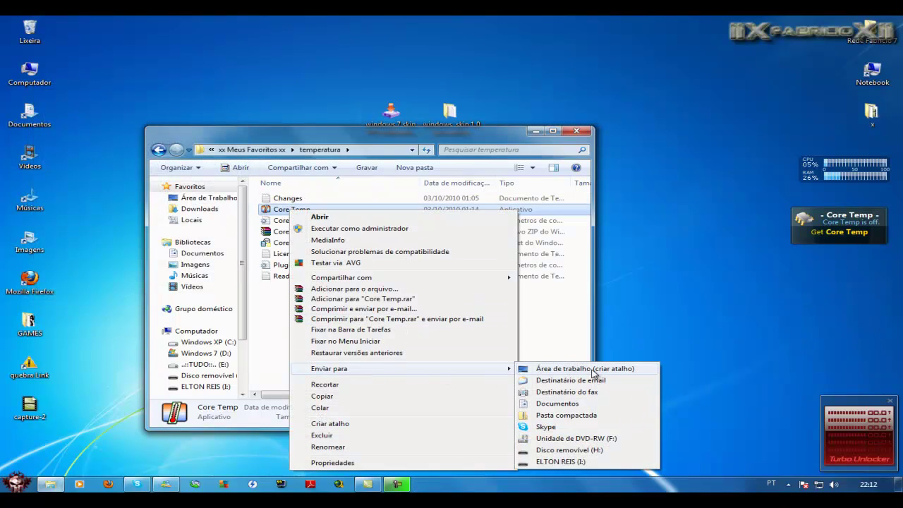
left_click(586, 368)
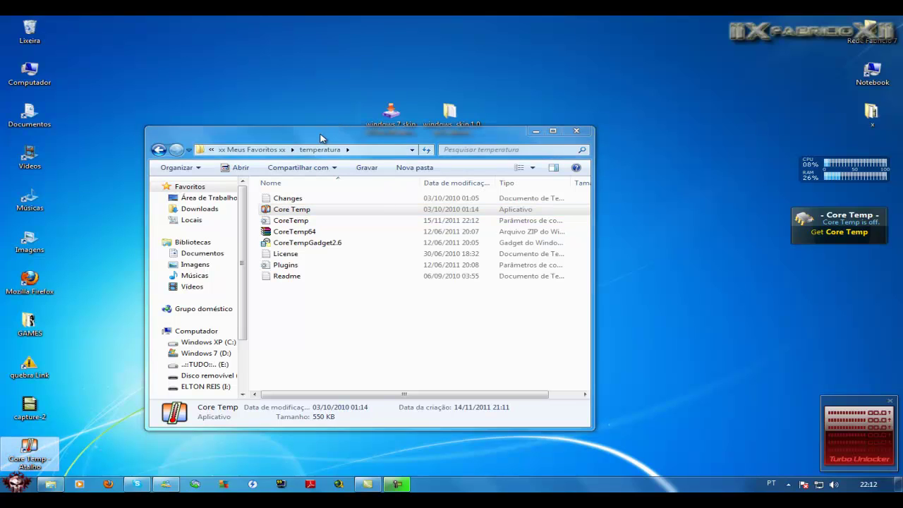
left_click_drag(320, 139, 543, 144)
left_click_drag(42, 450, 220, 329)
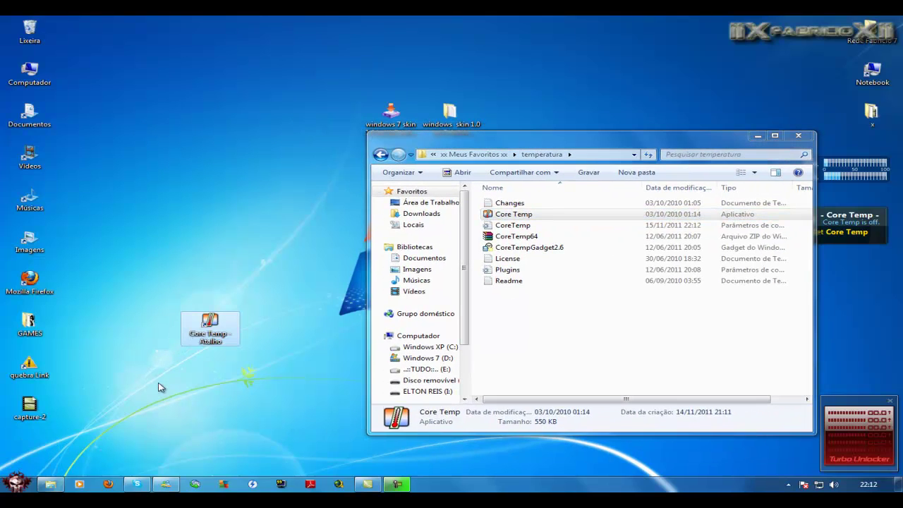
Open the Start menu's Inicializar program folder in its own window and position it clear of the Core Temp shortcut.
left_click(17, 483)
left_click(53, 445)
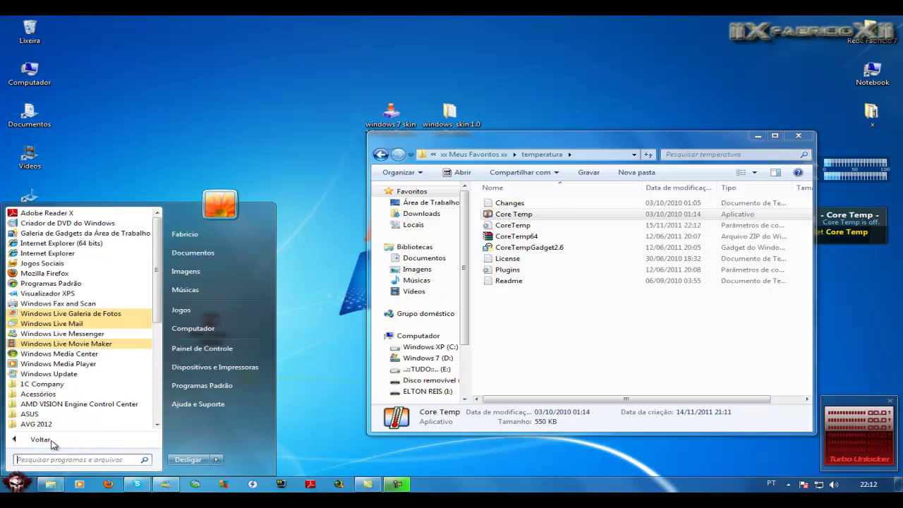
left_click_drag(156, 297, 157, 350)
right_click(48, 386)
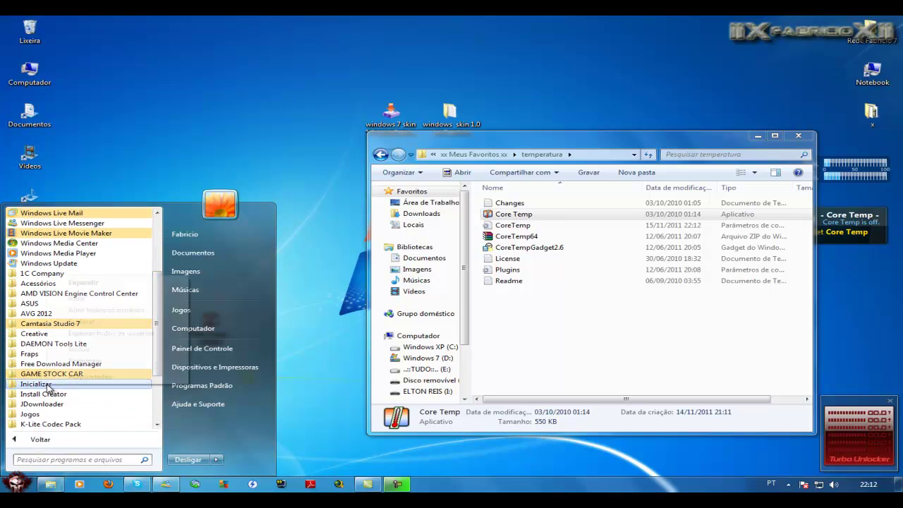
left_click(90, 299)
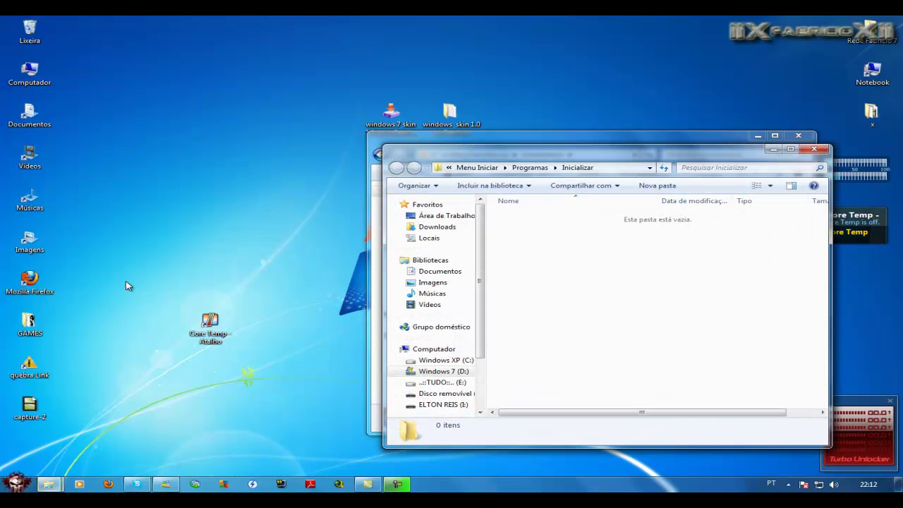
left_click_drag(502, 140, 422, 312)
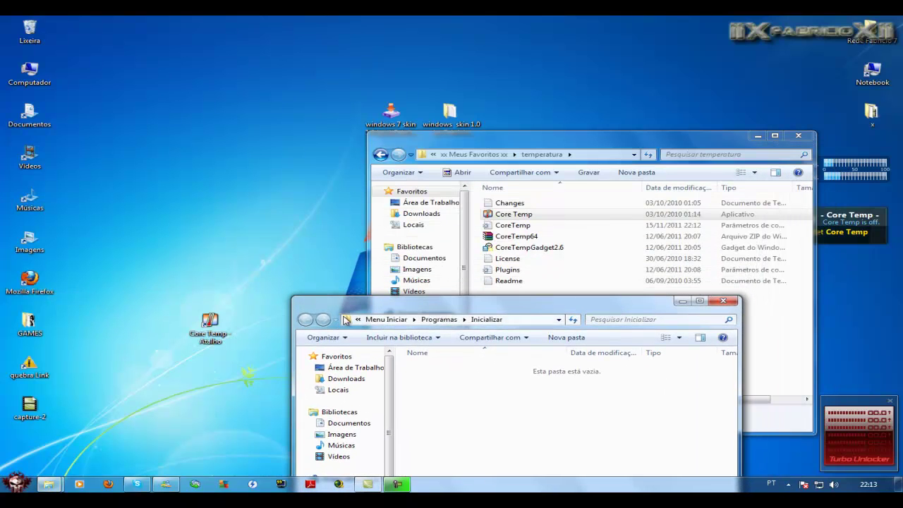
Move the Core Temp shortcut from the desktop into the Inicializar folder and close that folder's window.
left_click_drag(210, 323, 465, 413)
left_click_drag(530, 309, 249, 148)
left_click(441, 143)
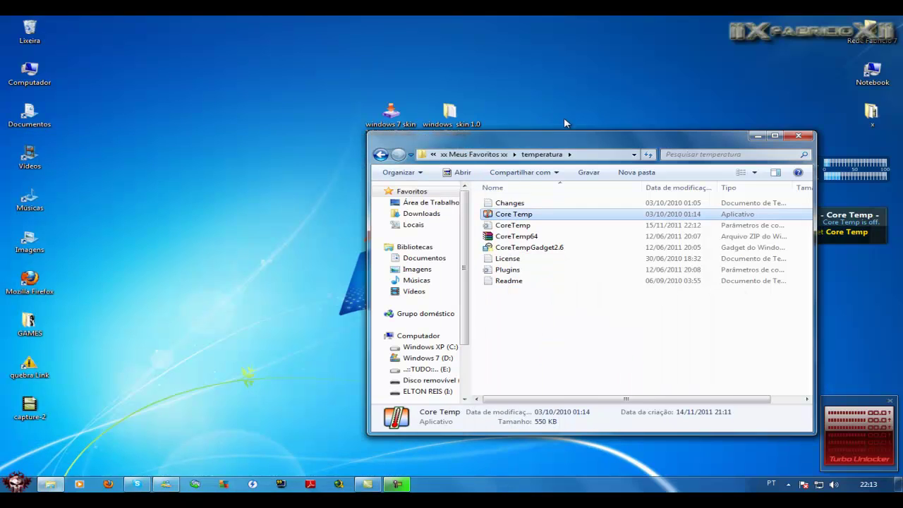
Run Core Temp, minimize its window, and move the temperatura folder window away from the gadgets.
double_click(513, 214)
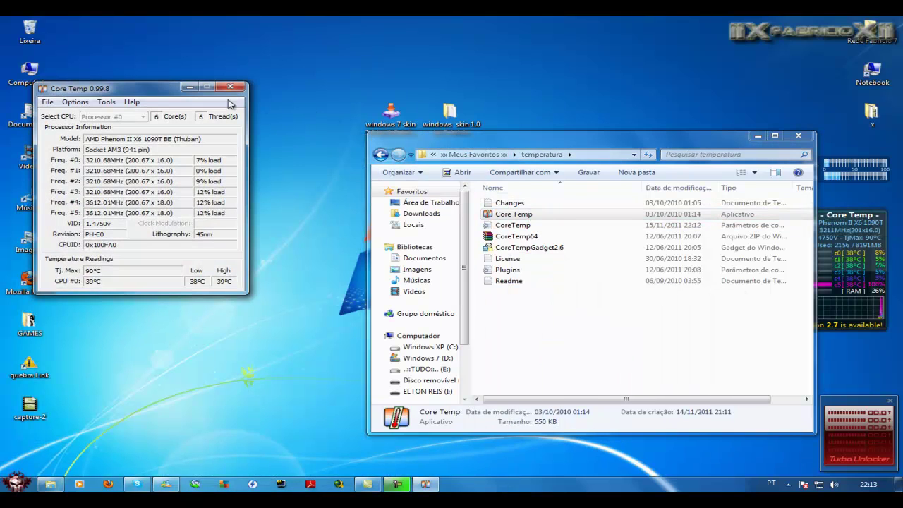
left_click(189, 87)
left_click_drag(674, 142, 400, 152)
left_click(834, 255)
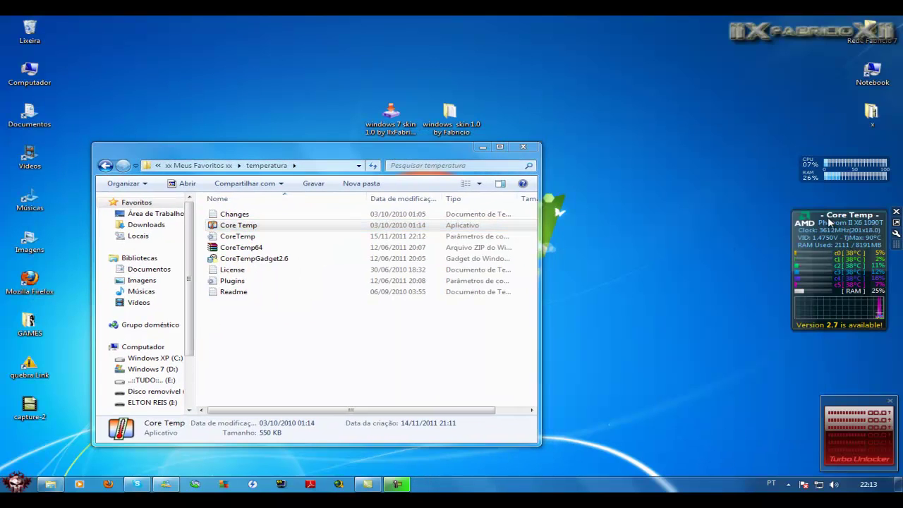
Install the sushi_driveinfo_switch gadget from the Unidades folder and place it beside the Core Temp gadget.
left_click(105, 166)
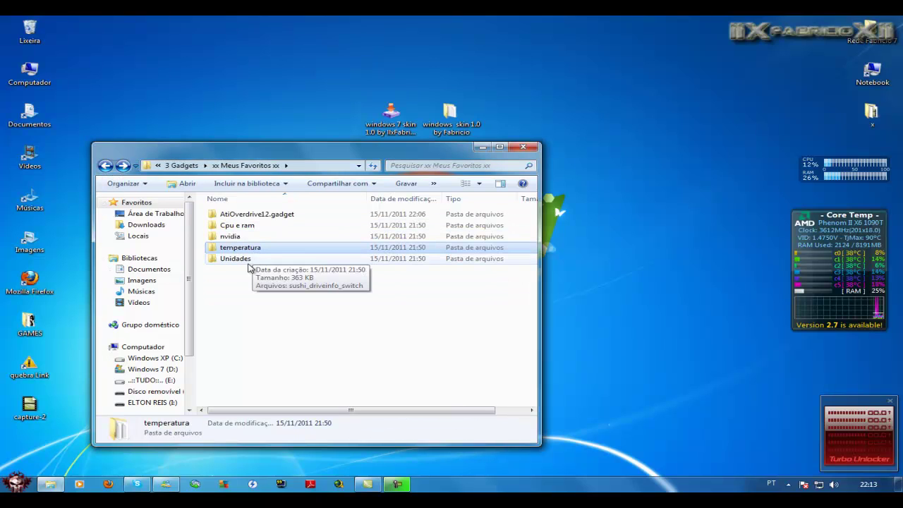
double_click(236, 260)
double_click(248, 215)
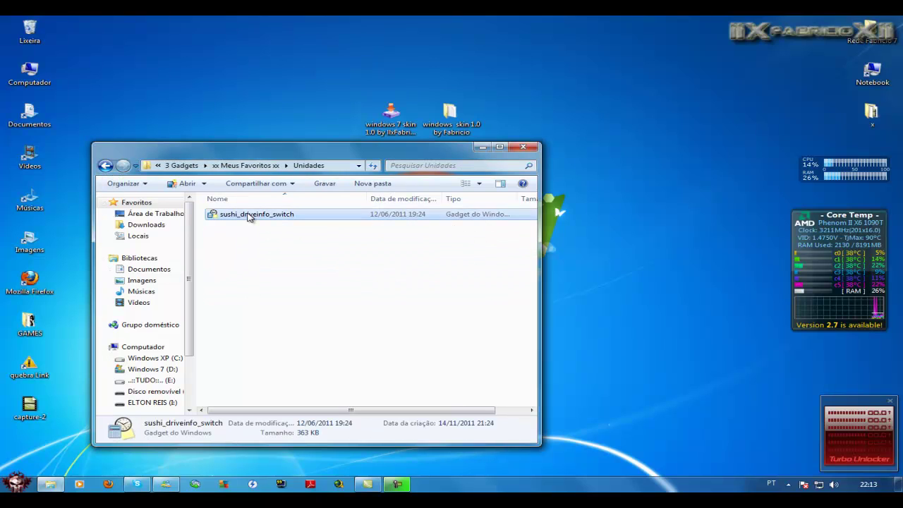
left_click(484, 254)
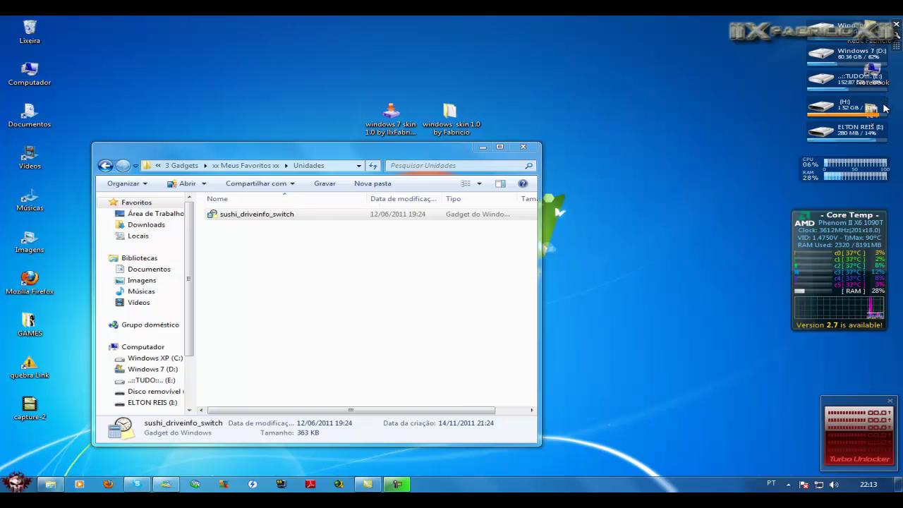
left_click_drag(884, 108, 763, 277)
Add the ATI Overdrive gadget from the desktop gadget gallery and place it above the drive info gadget.
right_click(692, 123)
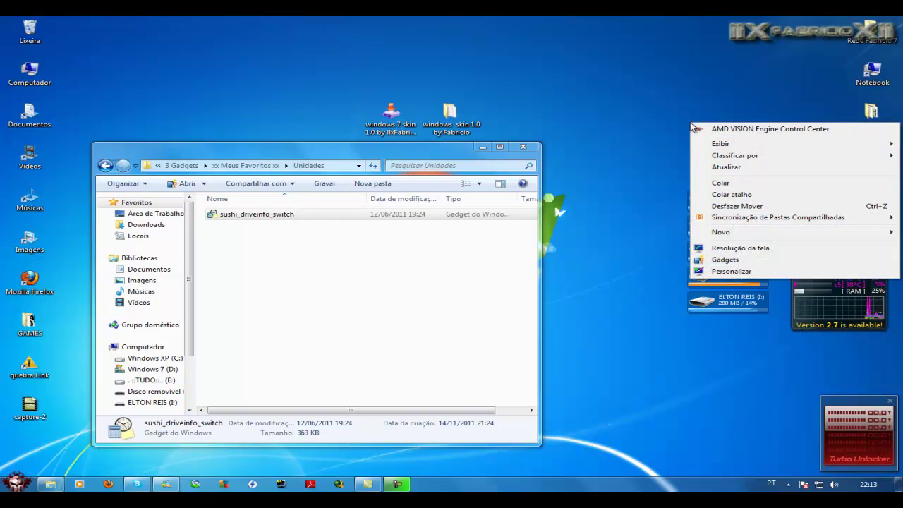
left_click(726, 259)
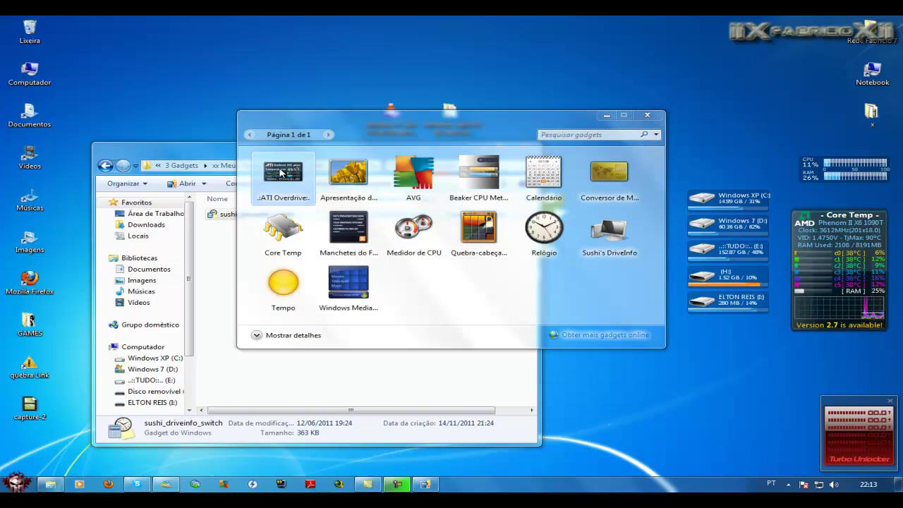
double_click(314, 182)
left_click_drag(844, 26, 779, 101)
Move the x, Rede and Notebook desktop icons out of the corner to make room for the gadgets.
left_click_drag(873, 111, 632, 70)
left_click_drag(875, 39, 751, 39)
left_click_drag(873, 71, 704, 85)
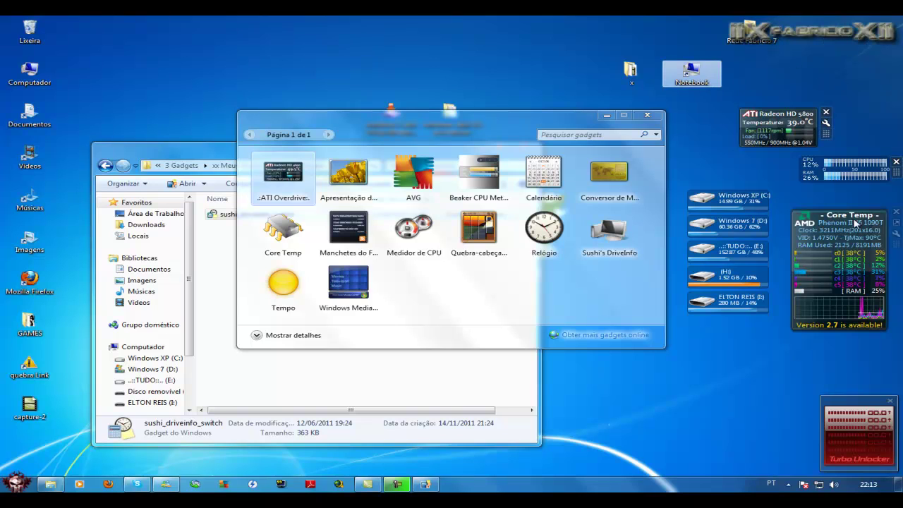
Close the gadget gallery and stack the gadgets along the desktop edge: Core Temp, CPU and RAM meter, ATI Overdrive, drive info.
left_click_drag(779, 137, 716, 150)
left_click_drag(833, 239, 822, 65)
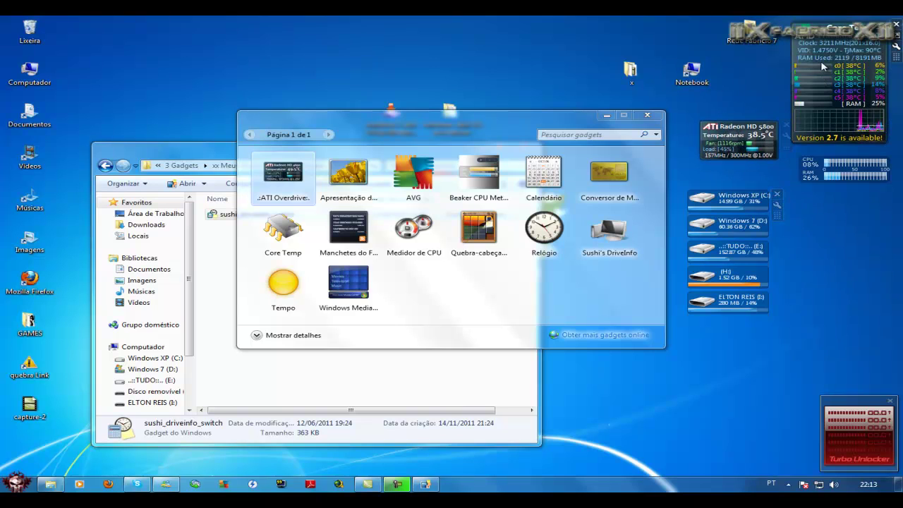
left_click(644, 114)
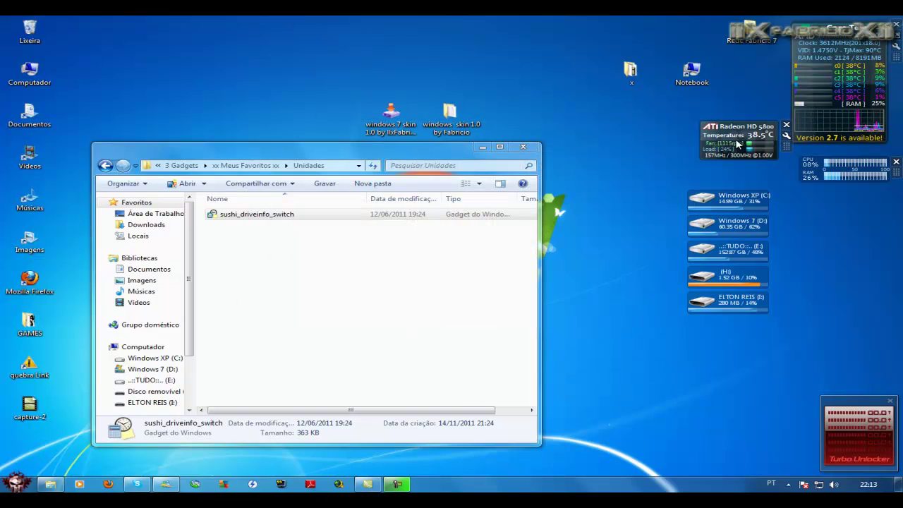
left_click_drag(738, 144, 840, 225)
left_click_drag(749, 212, 865, 283)
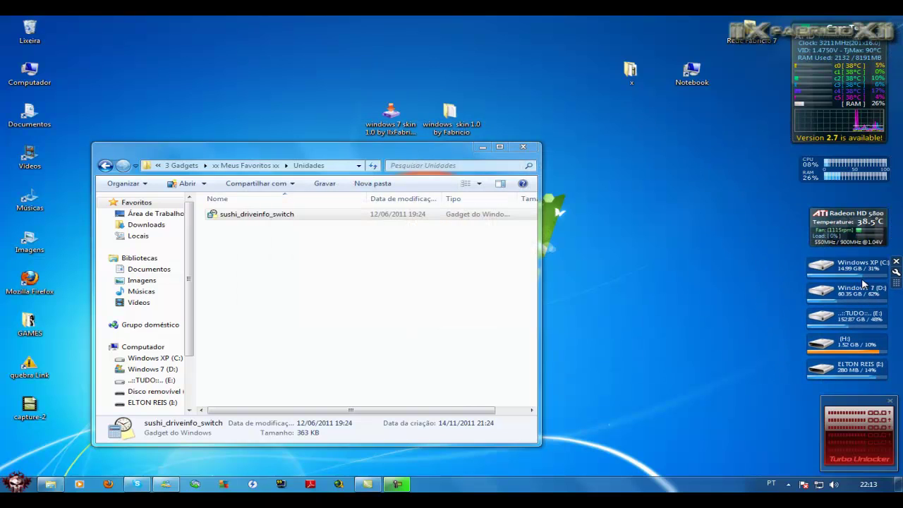
Line up the Rede, Notebook and x desktop icons in a row just above the taskbar, beside the Turbo Unlocker gadget.
left_click_drag(755, 41, 750, 44)
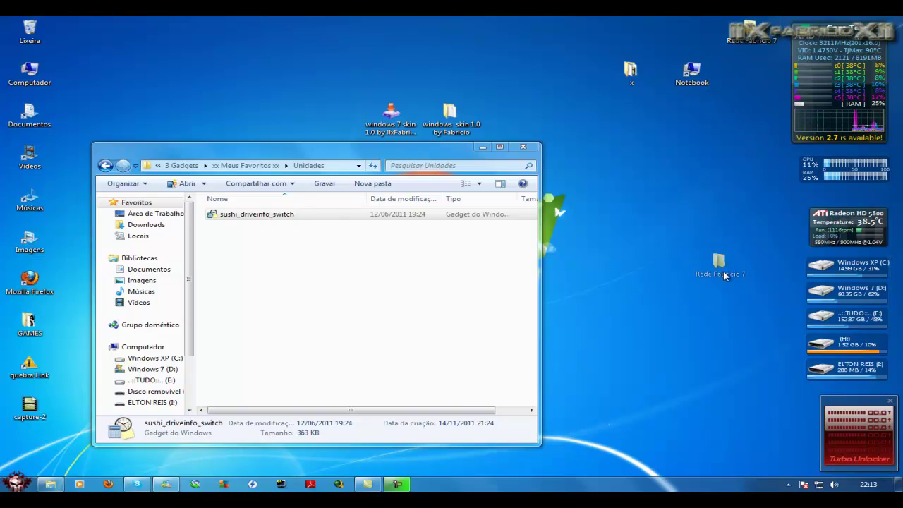
left_click_drag(726, 466, 730, 463)
left_click_drag(693, 74, 693, 457)
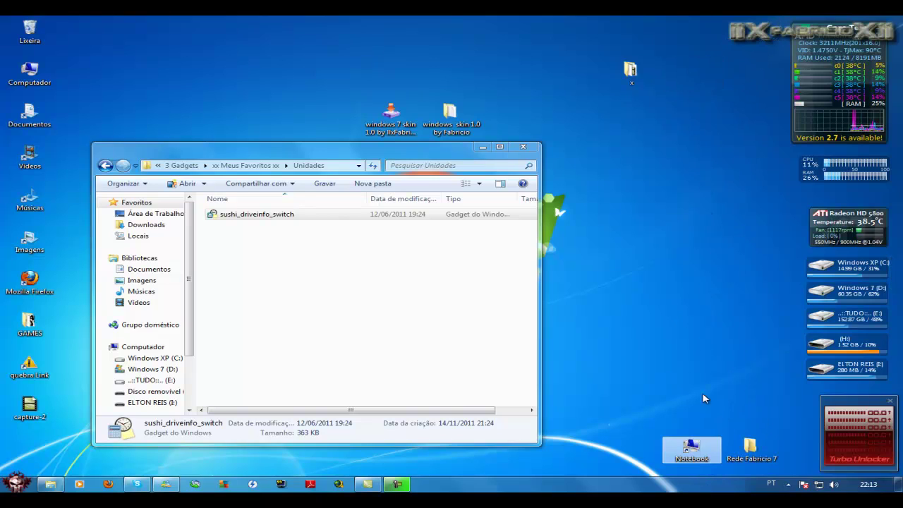
left_click_drag(633, 79, 644, 460)
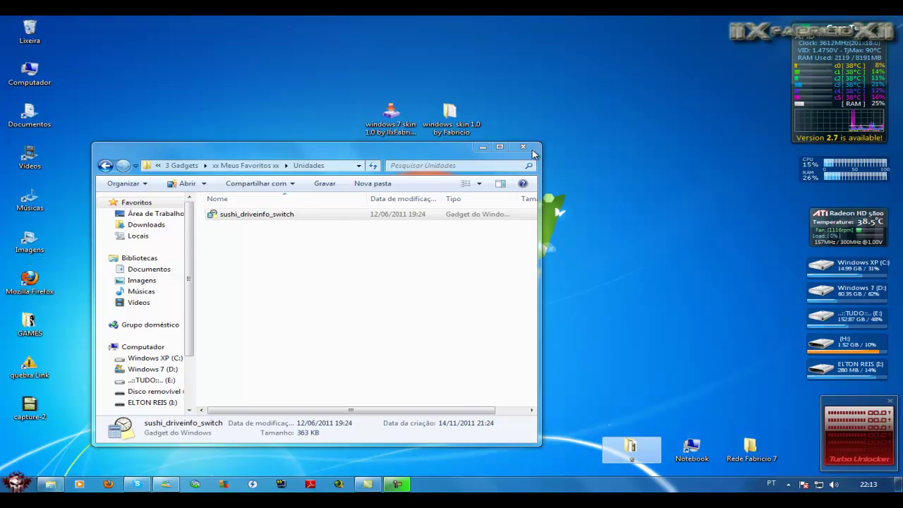
Return to the skin 1.0 package's main folder, move its window clear of the desktop icons, and open the 4 Icones folder.
left_click(105, 166)
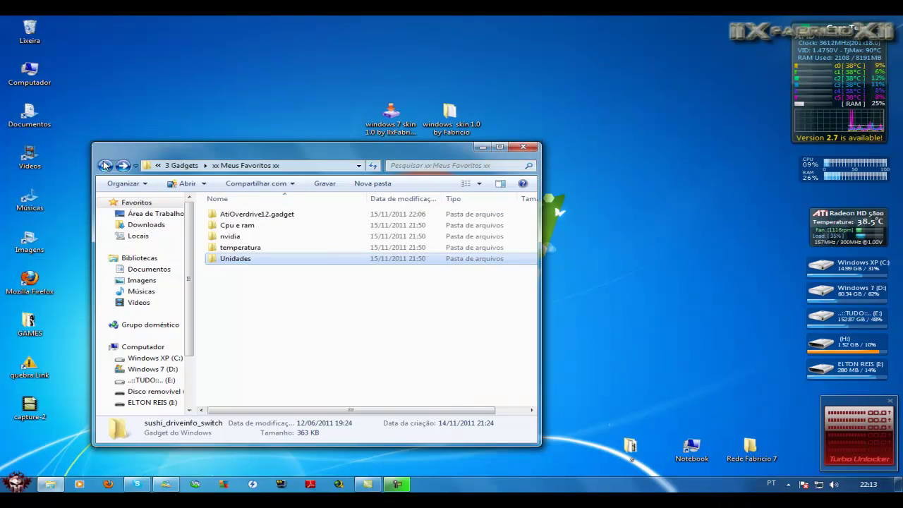
left_click(105, 166)
left_click(106, 167)
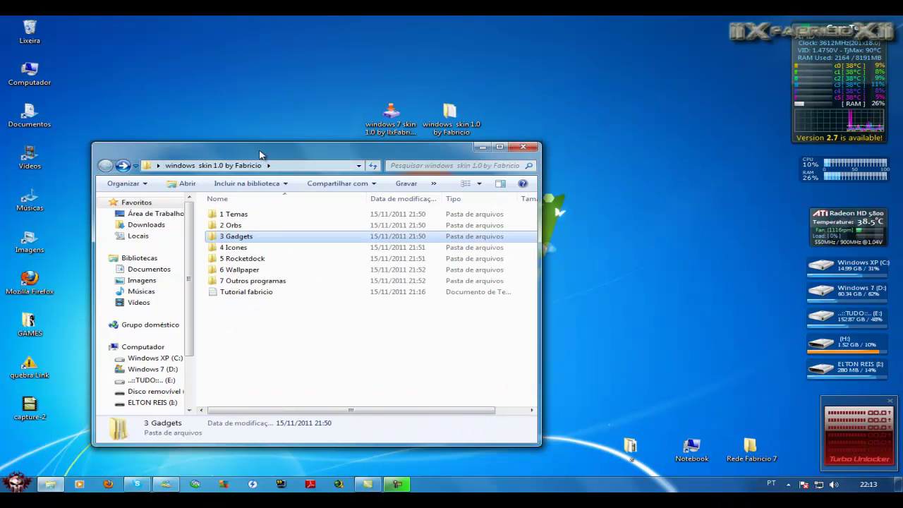
left_click_drag(259, 154, 470, 139)
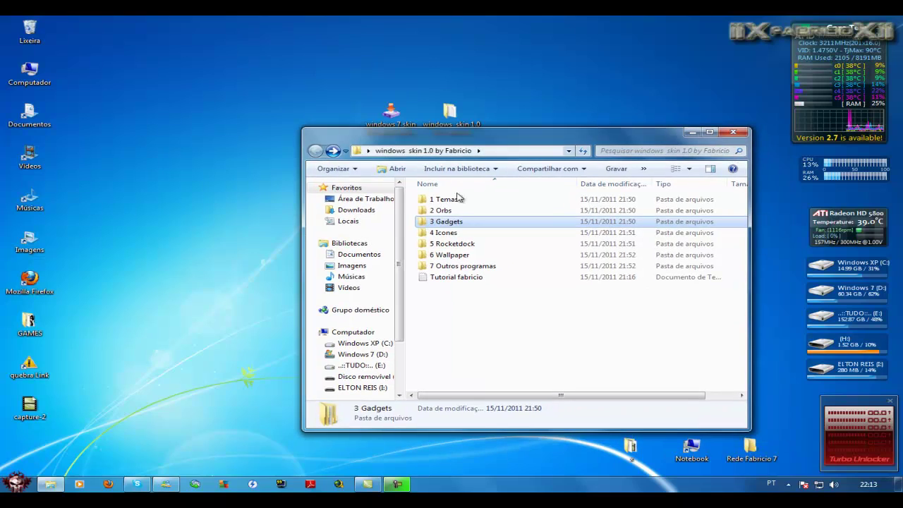
double_click(468, 237)
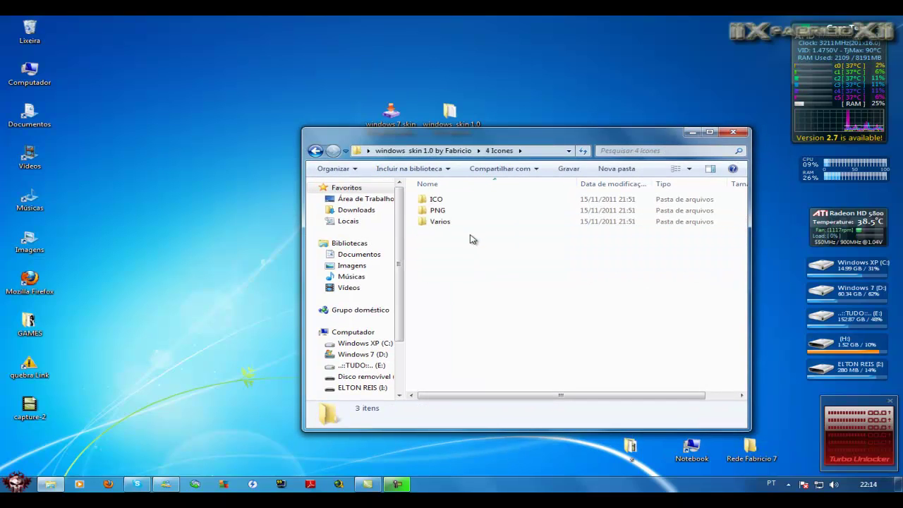
Browse the package's ICO folder in a maximized window, view the Black&Red Icon set, and return to the ICO folder list.
double_click(455, 202)
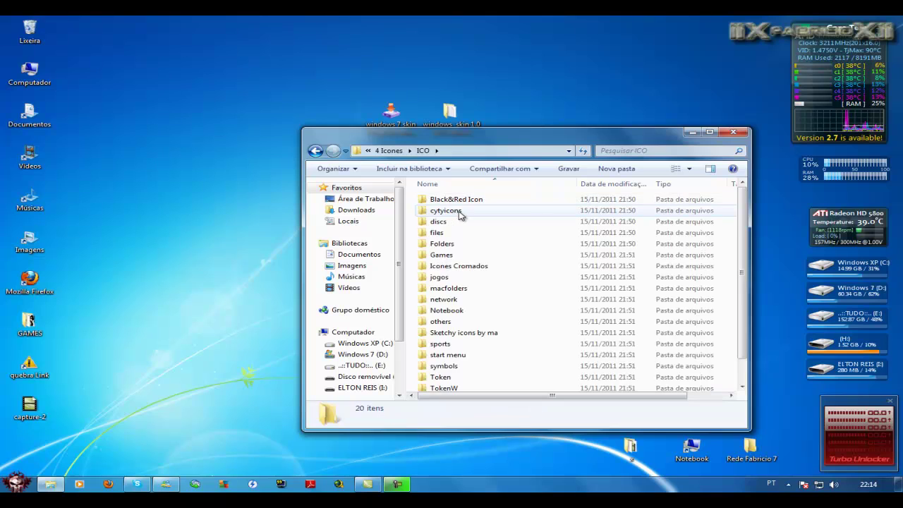
scroll(738, 221, "down", 1)
double_click(450, 195)
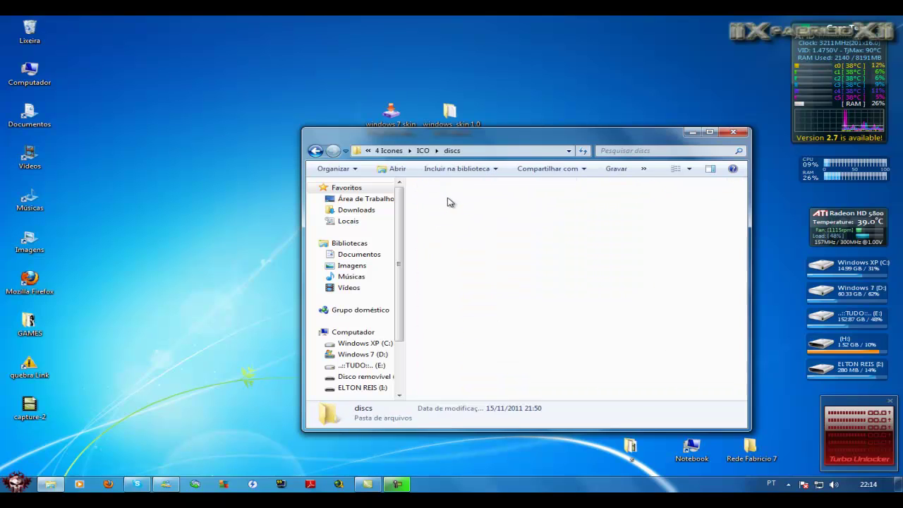
left_click(709, 132)
left_click(10, 35)
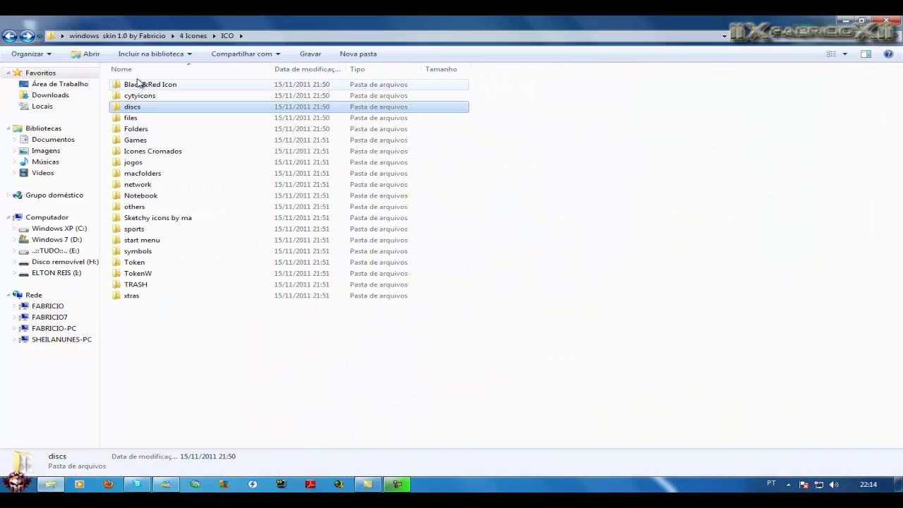
double_click(126, 83)
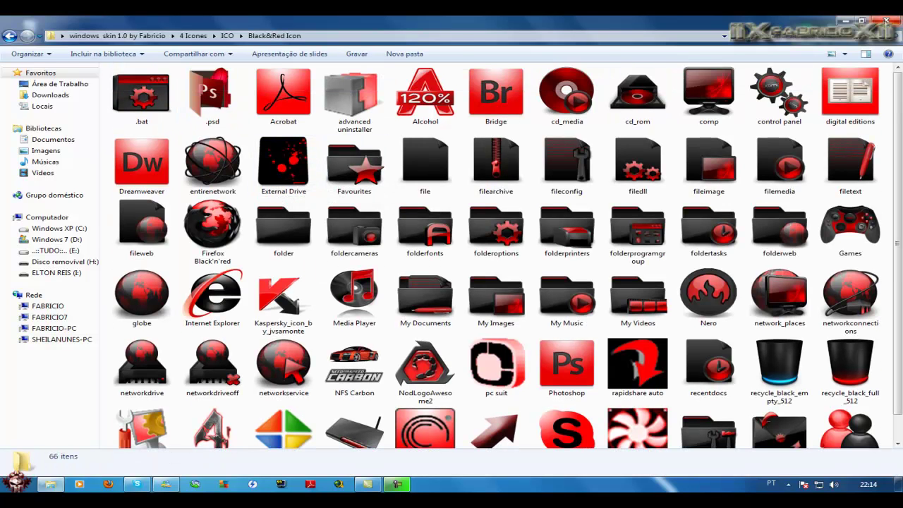
left_click(10, 36)
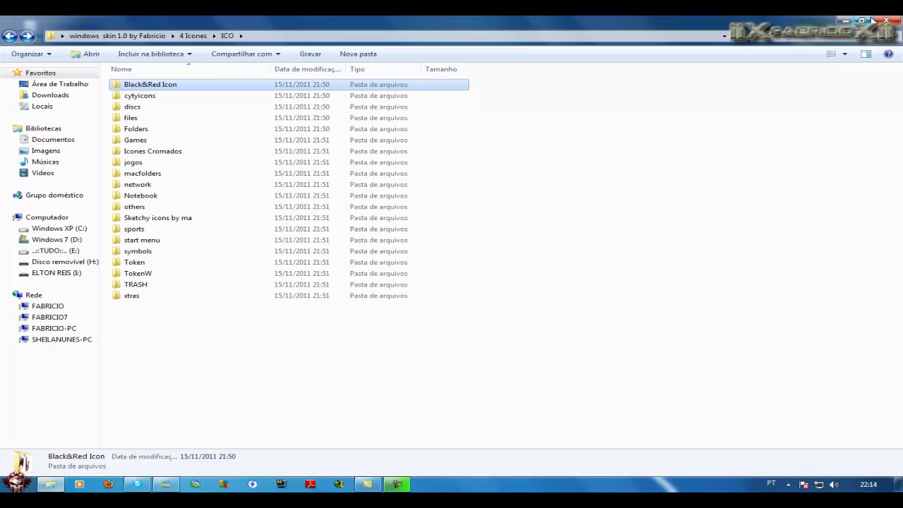
Restore the ICO window and move it aside, then bring up the folder icon chooser from the GAMES desktop folder's properties.
left_click(862, 20)
left_click_drag(459, 141, 525, 170)
right_click(42, 336)
left_click(71, 318)
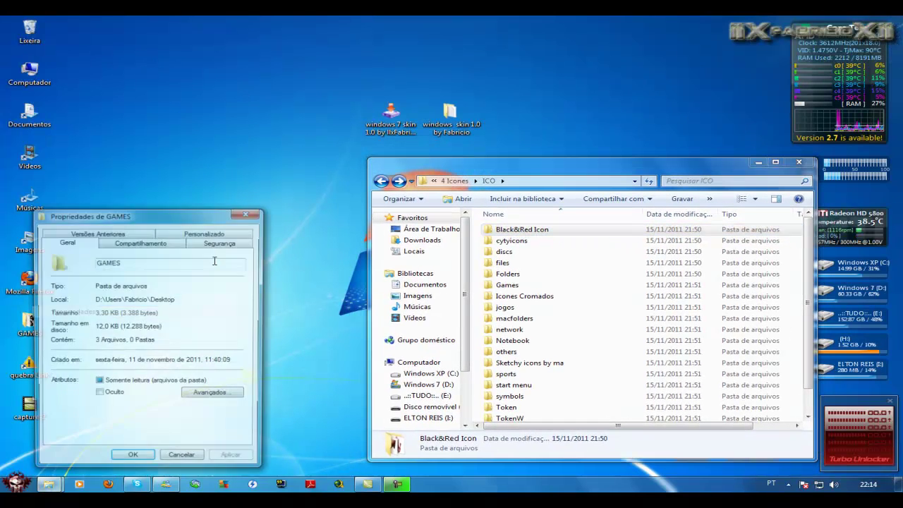
left_click_drag(145, 214, 184, 98)
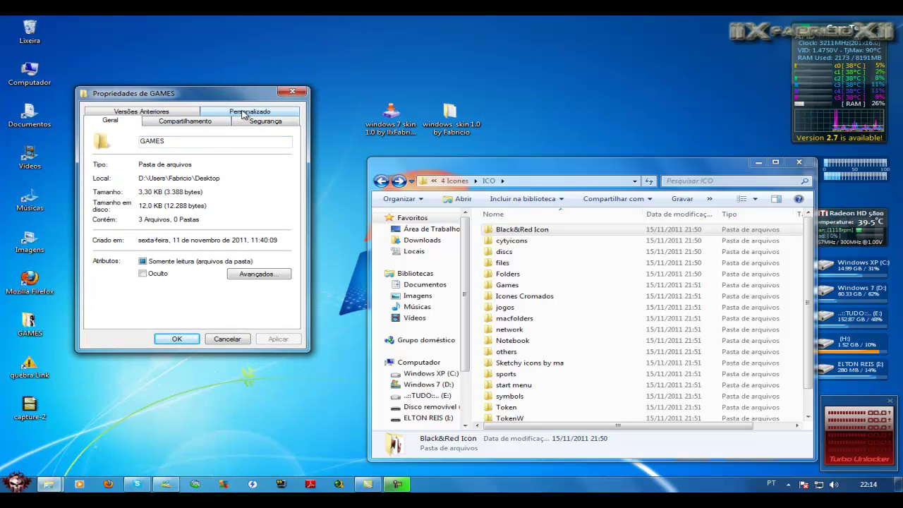
left_click(245, 112)
left_click(132, 282)
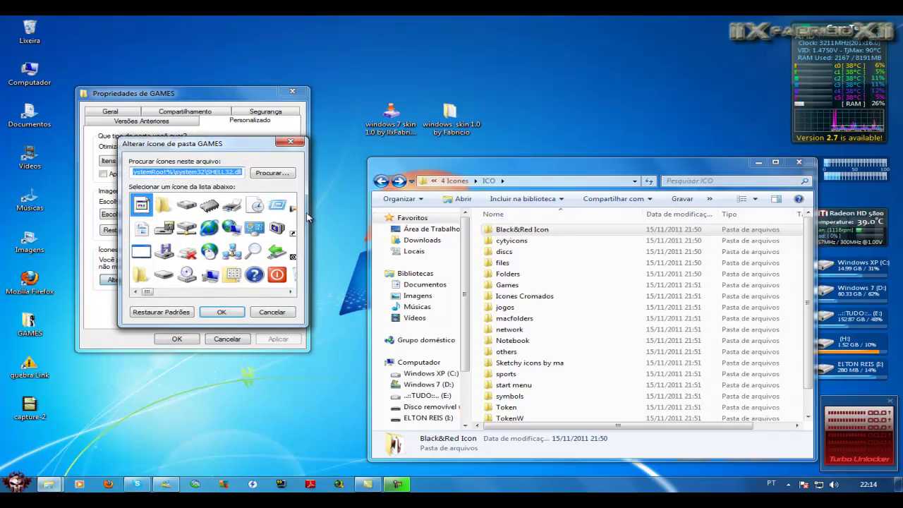
Browse for an icon file for GAMES, going from the desktop's skin 1.0 package folder into 4 Icones, ICO, Games.
left_click(277, 177)
left_click(187, 224)
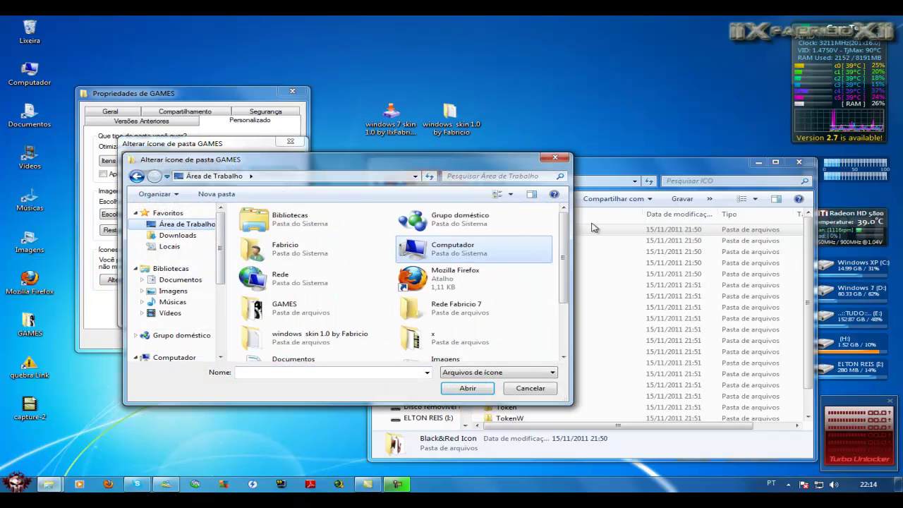
left_click_drag(566, 224, 568, 265)
double_click(313, 274)
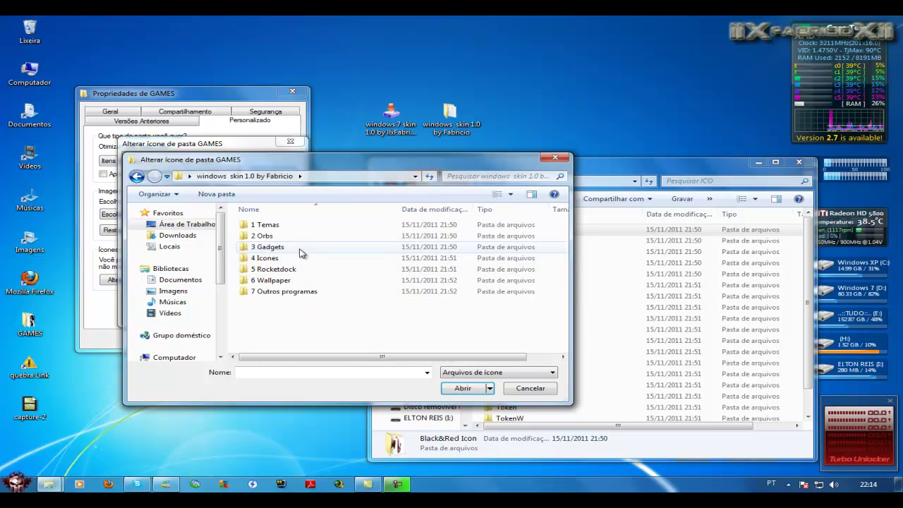
double_click(271, 258)
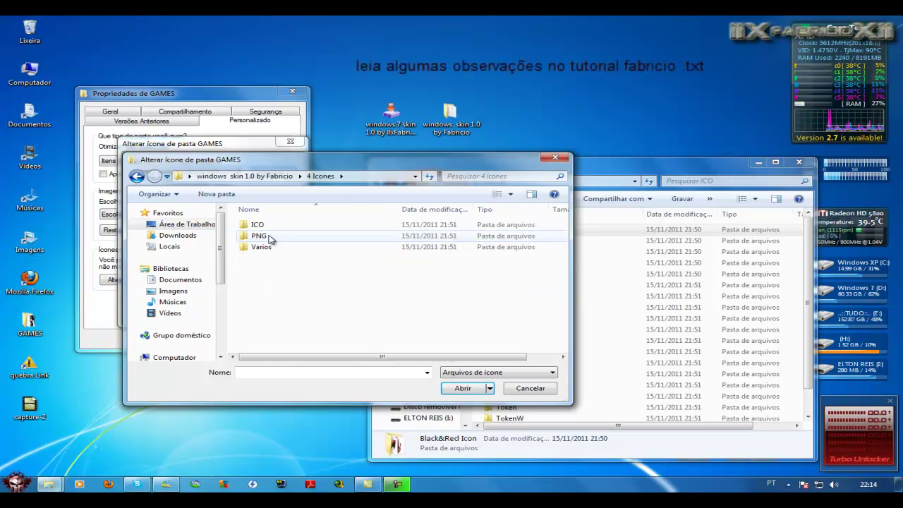
double_click(267, 224)
scroll(564, 225, "down", 1)
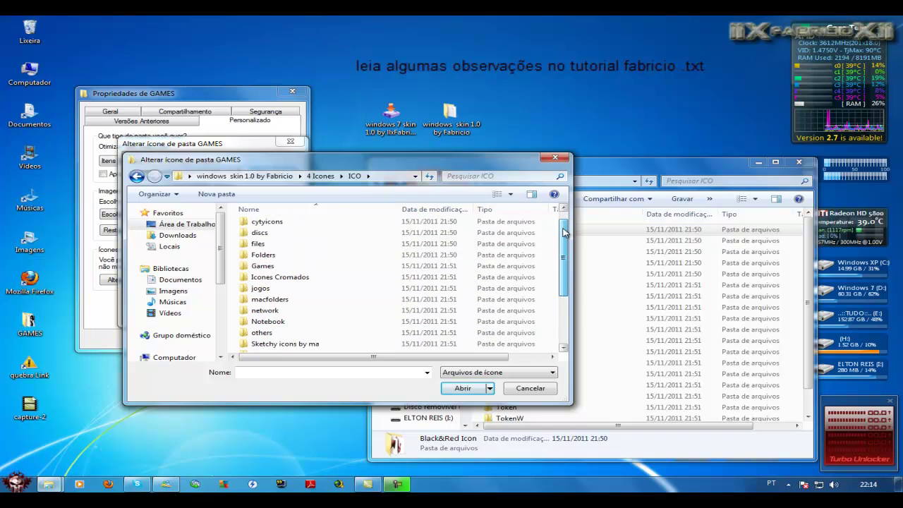
scroll(564, 224, "up", 1)
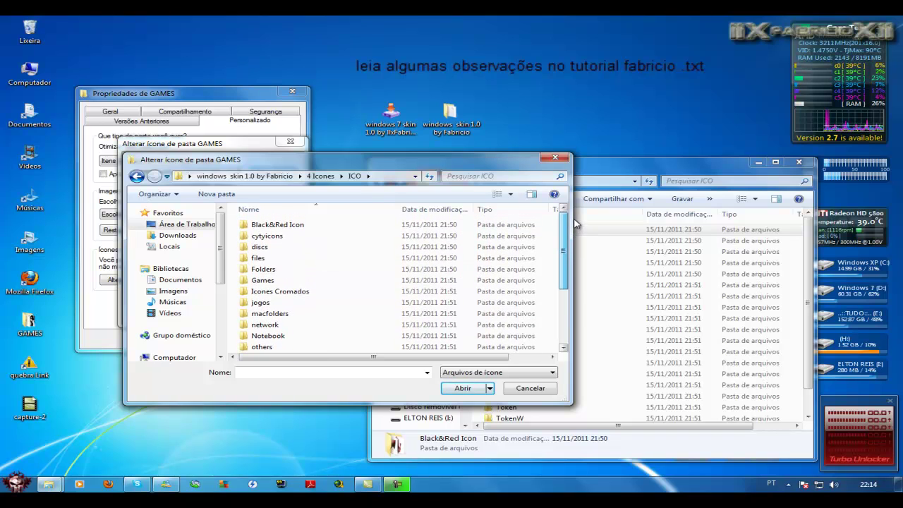
double_click(268, 280)
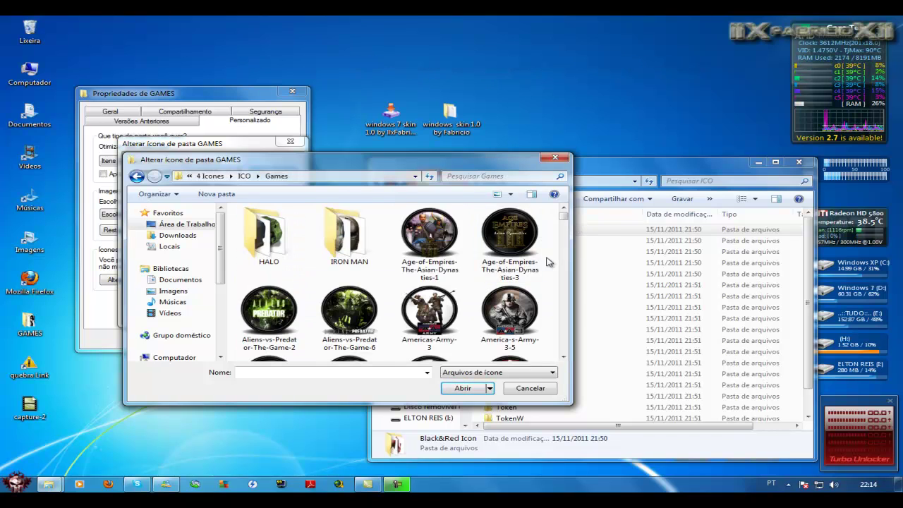
Enlarge the icon file browser, choose SAW-TheGame-3, and apply it as the GAMES folder's icon.
scroll(563, 220, "down", 4)
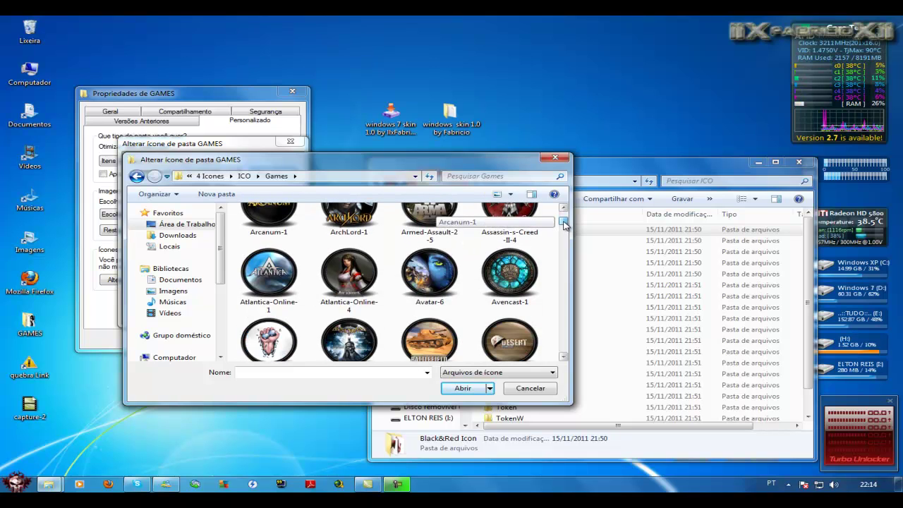
left_click_drag(474, 161, 350, 116)
left_click_drag(448, 359, 862, 433)
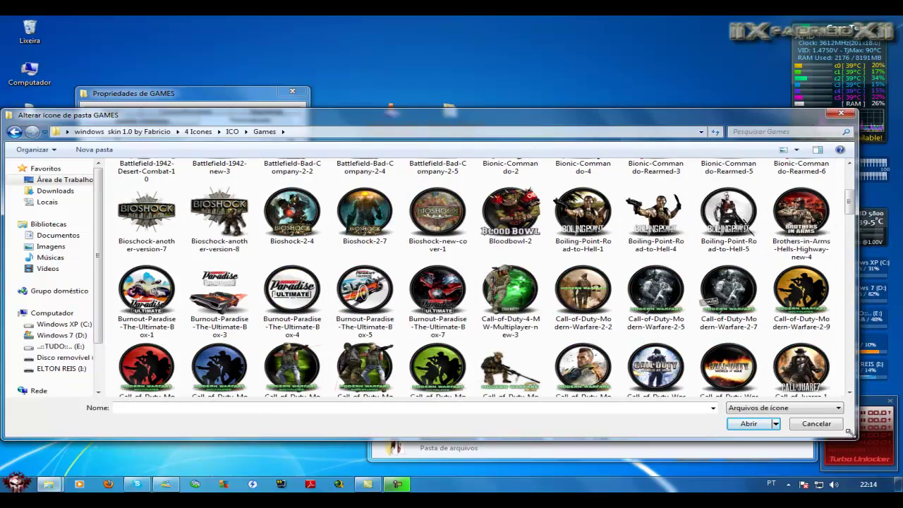
left_click_drag(855, 214, 855, 270)
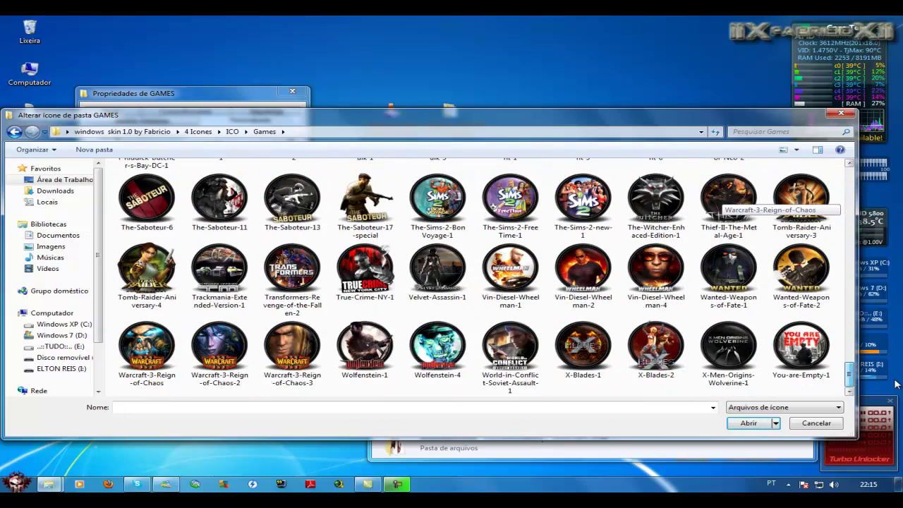
scroll(474, 295, "up", 15)
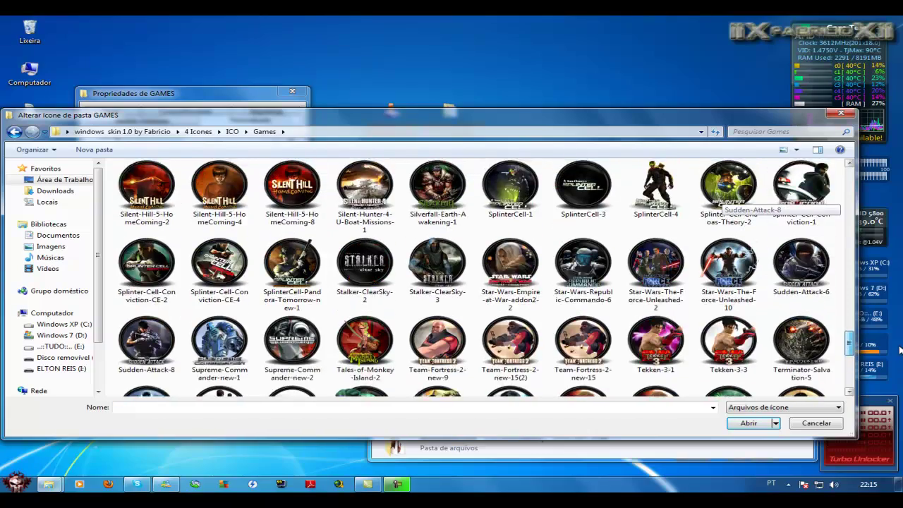
scroll(475, 294, "down", 10)
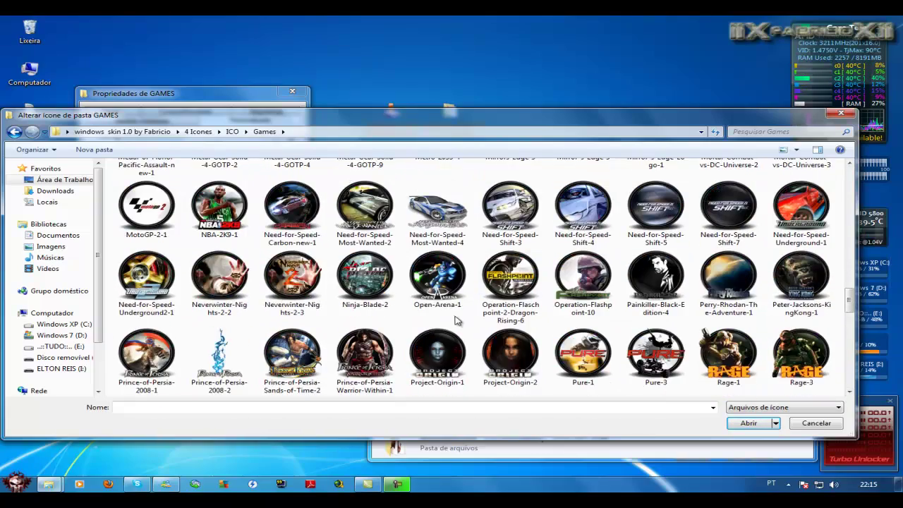
left_click(437, 201)
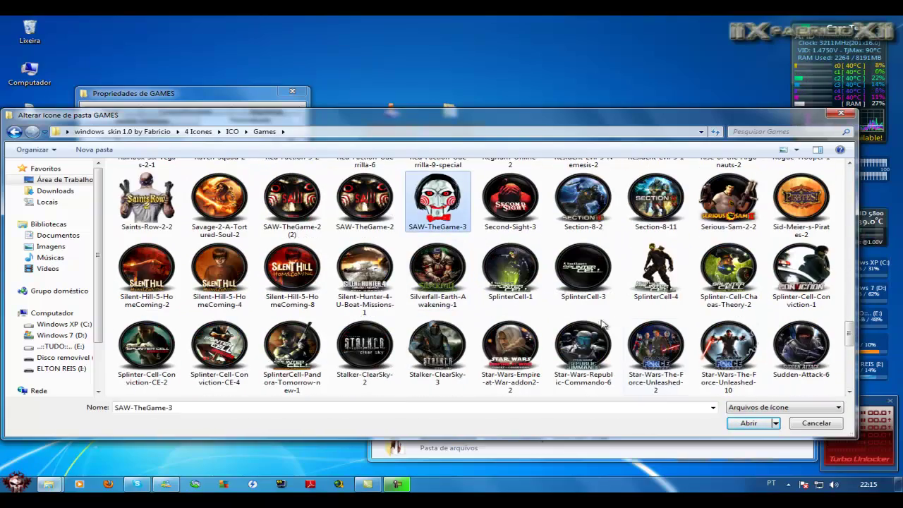
left_click(746, 423)
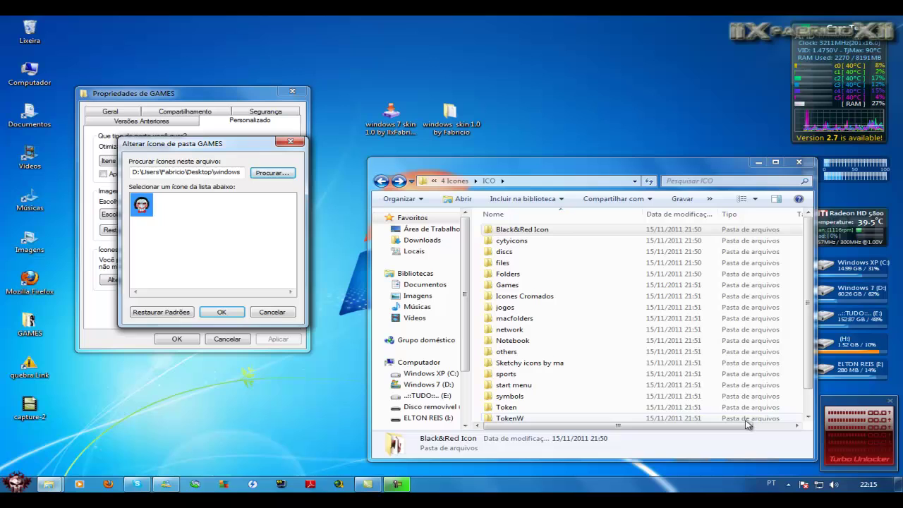
left_click(218, 314)
left_click(178, 340)
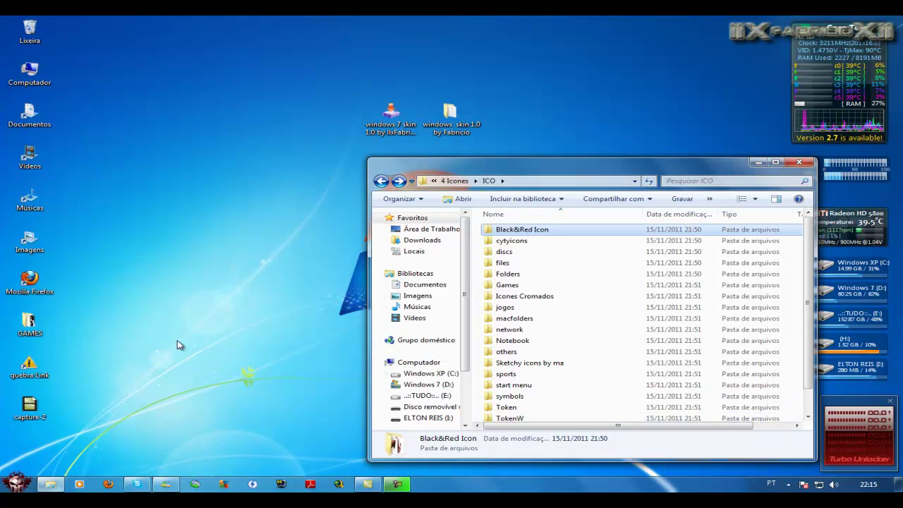
left_click(29, 324)
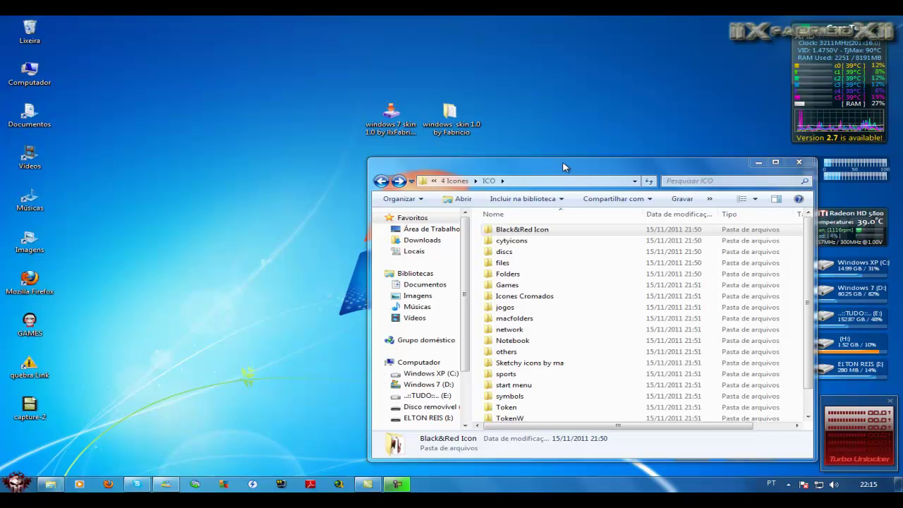
Move the ICO window toward the middle of the desktop, return to the package's main folder, and open 5 Rocketdock.
left_click_drag(562, 166, 364, 161)
left_click(182, 176)
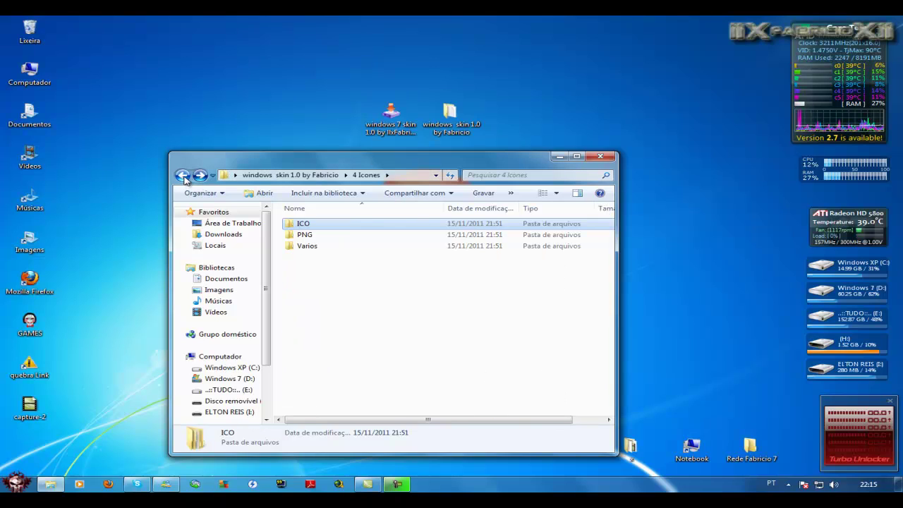
left_click(182, 175)
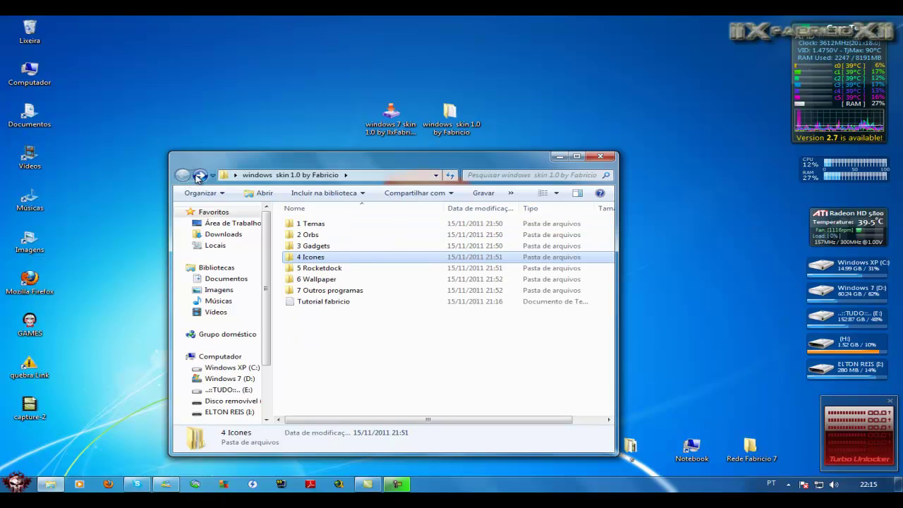
double_click(342, 268)
Install RocketDock from RocketDock-v1.3.5, keeping the default Program Files (x86) destination and the desktop icon option.
double_click(331, 235)
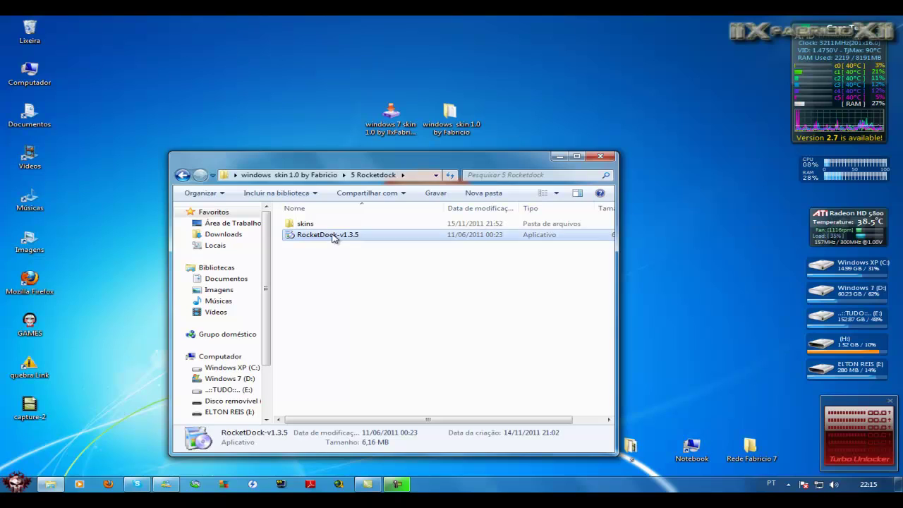
left_click(455, 276)
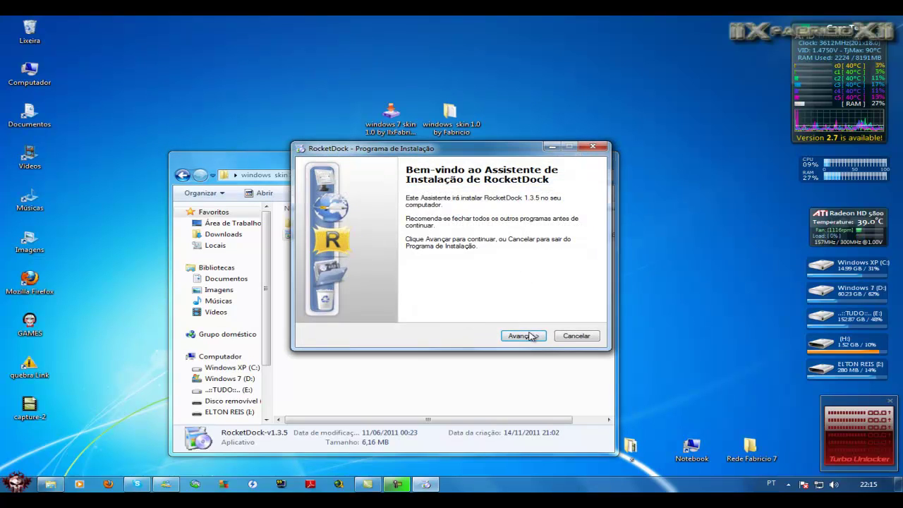
left_click(531, 336)
left_click(533, 338)
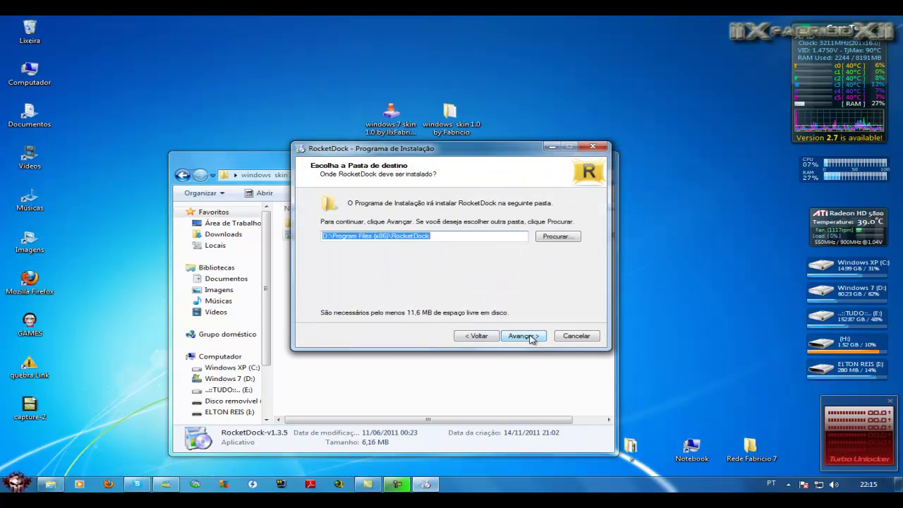
left_click(530, 337)
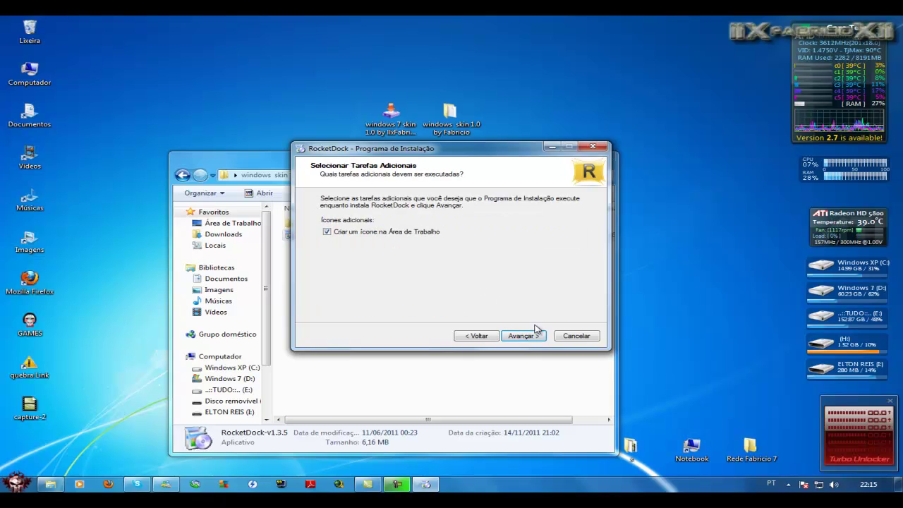
left_click(530, 336)
left_click(525, 337)
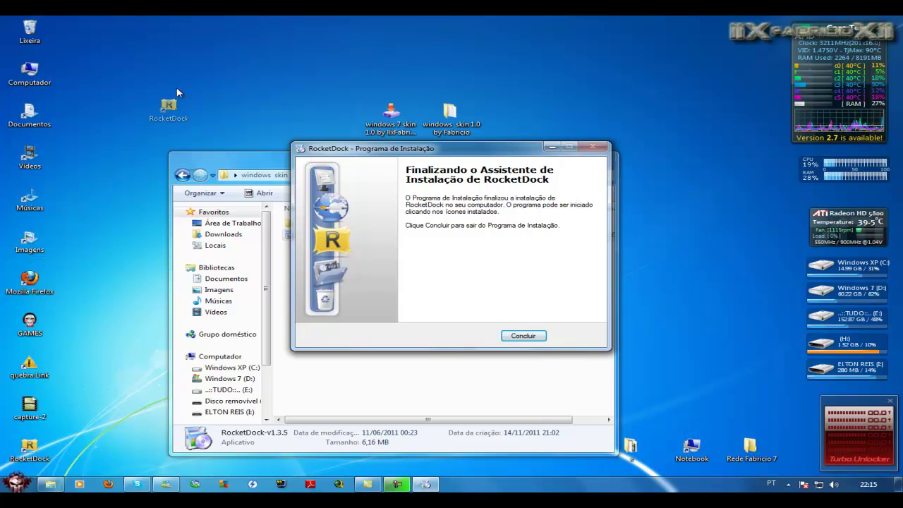
left_click(523, 335)
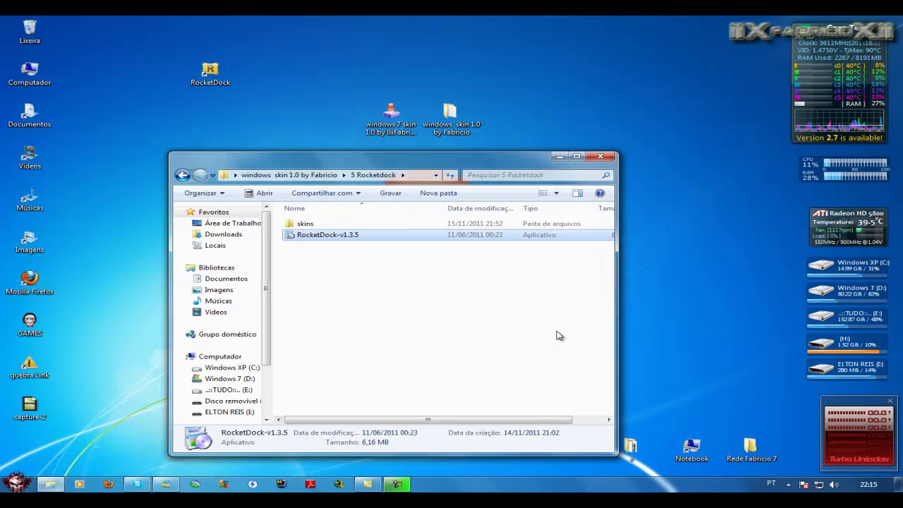
Start RocketDock from its desktop shortcut, and open its installation folder through the shortcut's properties.
left_click_drag(464, 153, 604, 184)
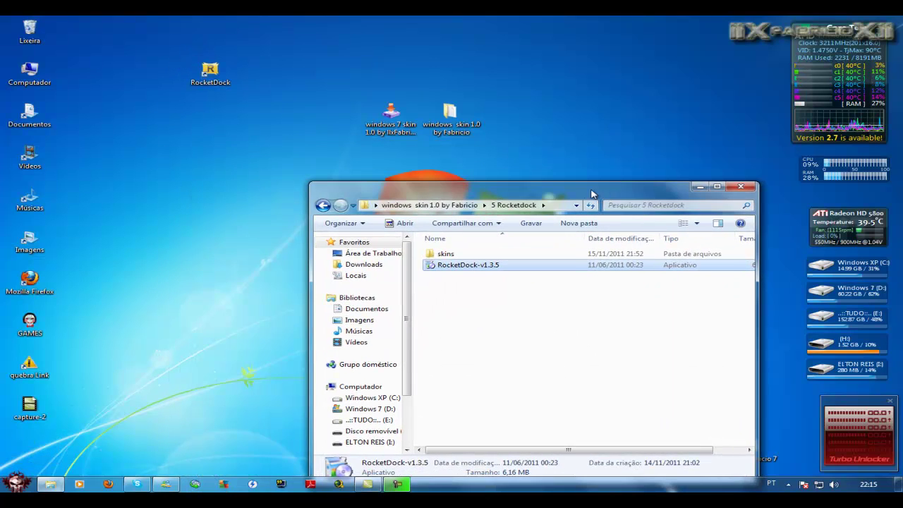
double_click(210, 72)
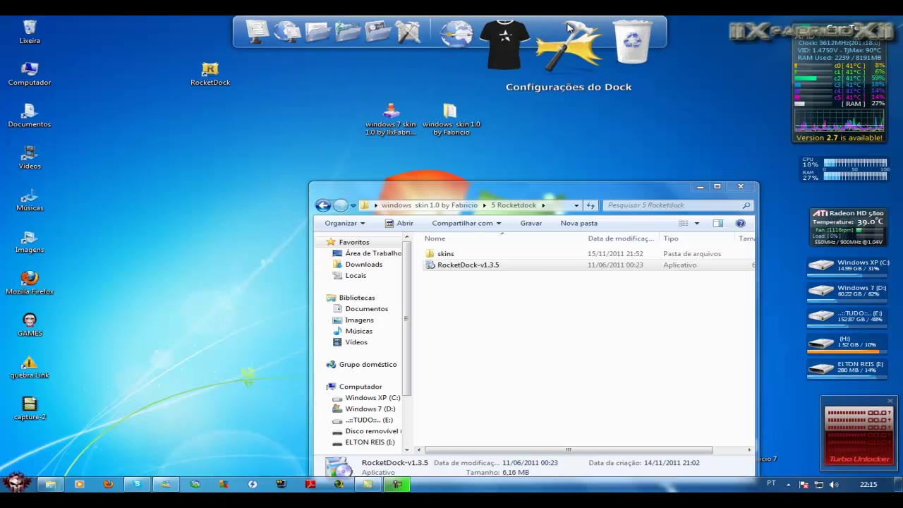
right_click(220, 75)
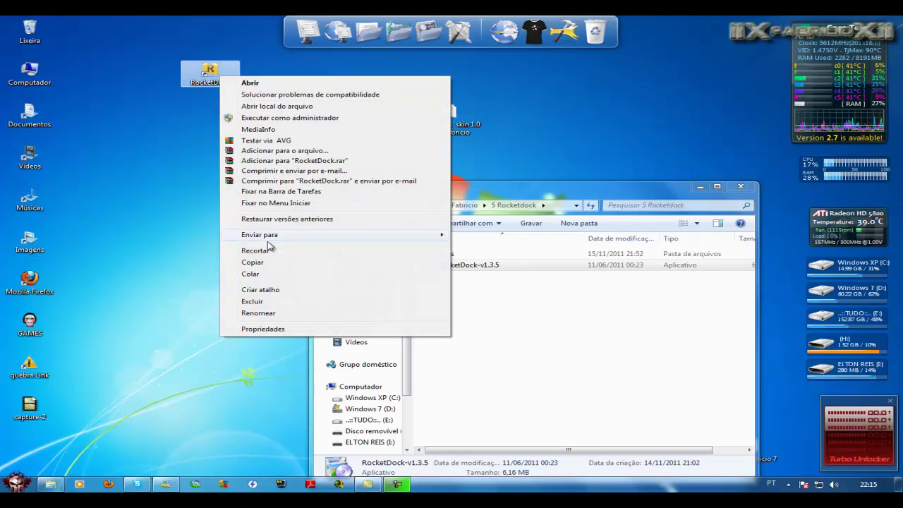
left_click(265, 329)
left_click(282, 269)
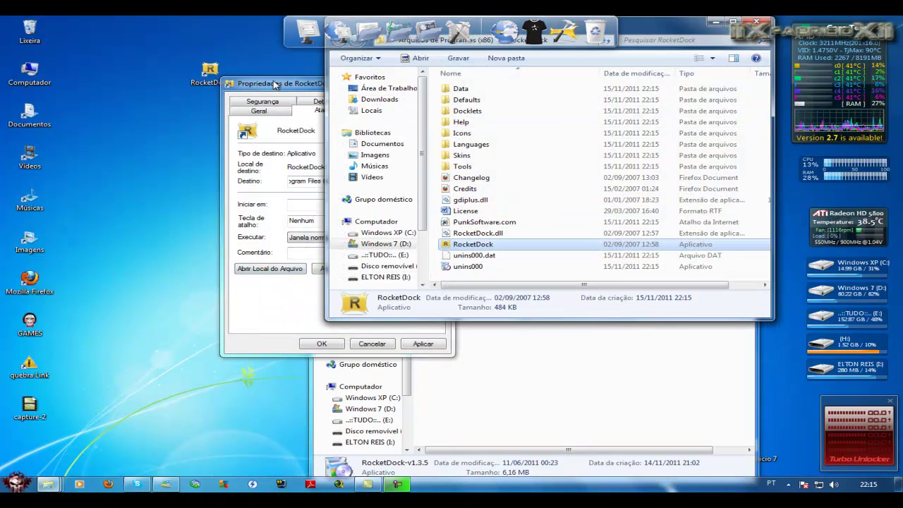
Close the shortcut's properties, place the two folder windows side by side, and open the Skins folder in RocketDock's installation folder.
left_click_drag(276, 85, 240, 201)
left_click(336, 206)
left_click_drag(682, 28, 352, 123)
left_click_drag(524, 198, 682, 191)
double_click(126, 255)
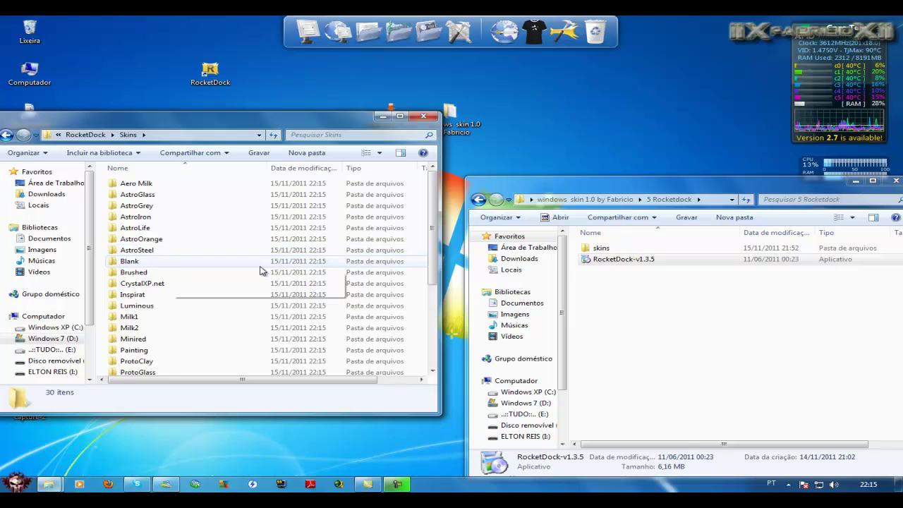
Open the skins folder inside the package's 5 Rocketdock folder and copy all the skin folders in it.
left_click(598, 252)
double_click(598, 253)
left_click(623, 259)
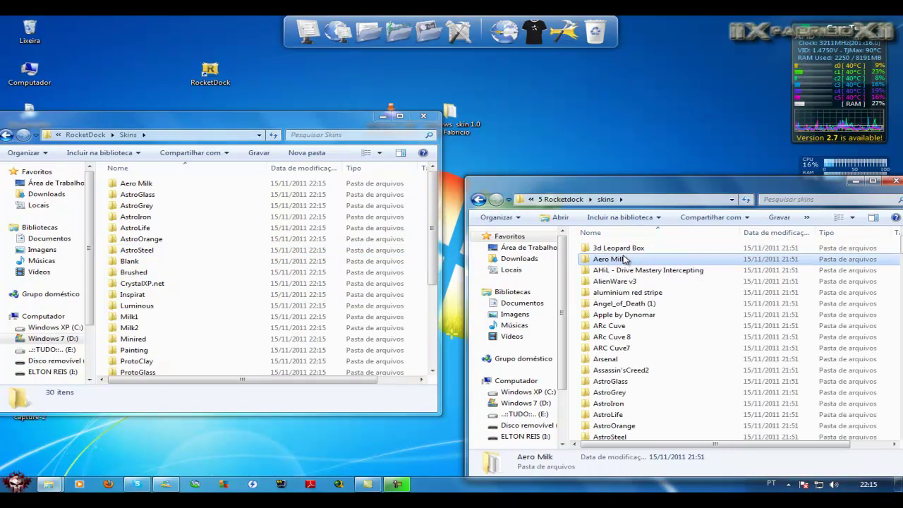
key("ctrl+a")
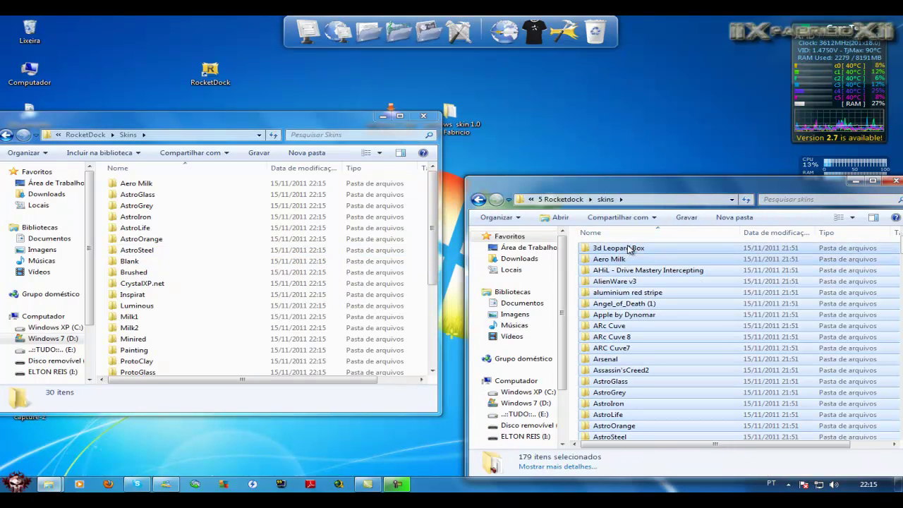
right_click(655, 248)
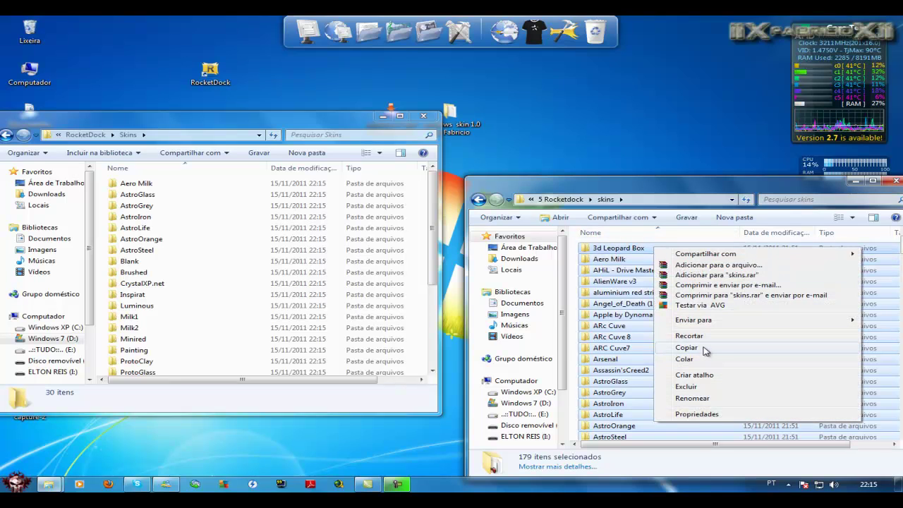
left_click(704, 348)
Paste the copied skins into RocketDock's maximized Skins folder, merging duplicate folders and skipping every conflicting file.
left_click(399, 115)
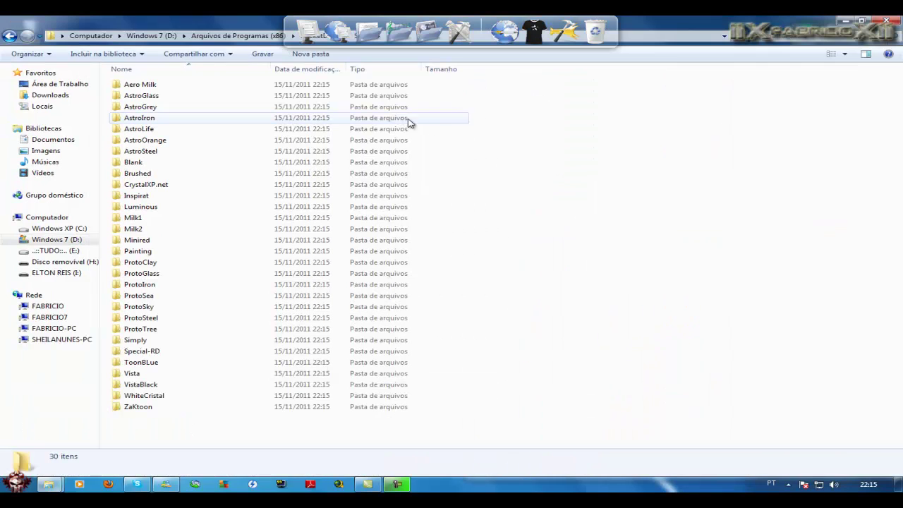
right_click(610, 265)
left_click(650, 347)
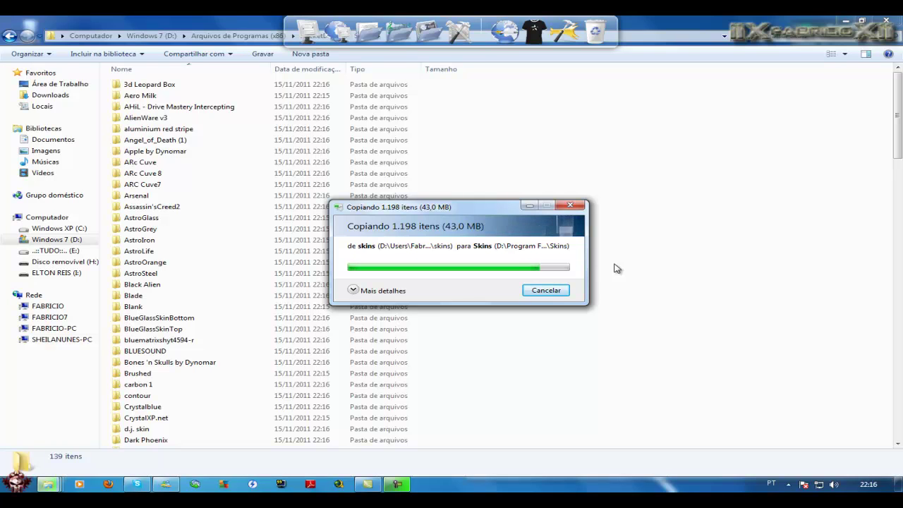
left_click(341, 368)
key("Return")
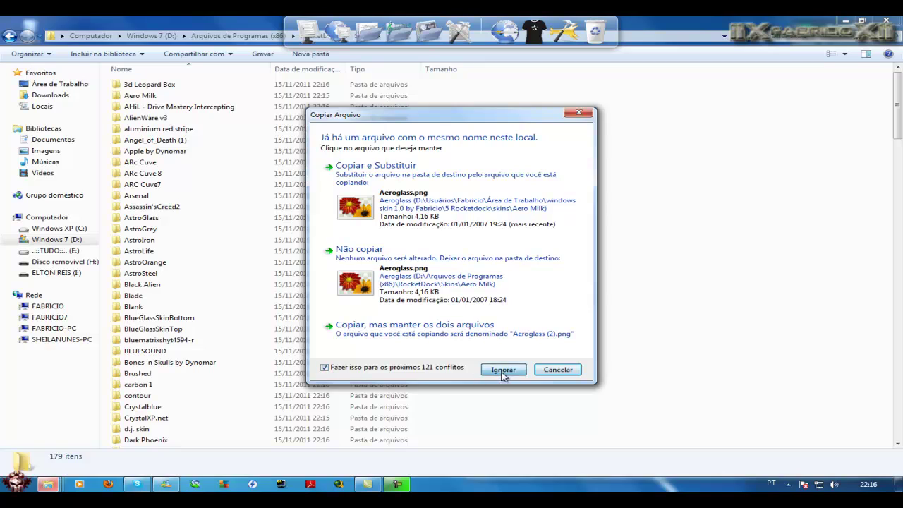
left_click(503, 371)
left_click(695, 242)
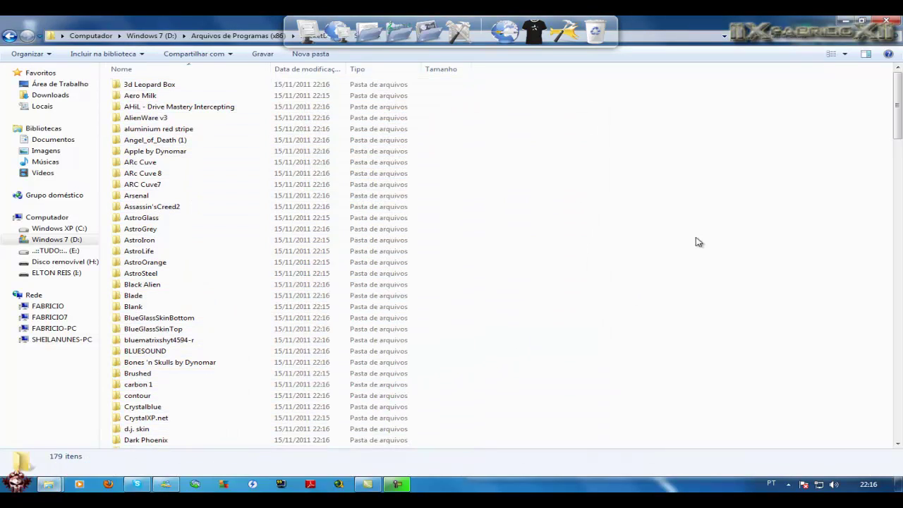
Close RocketDock's Skins folder, return the other window to the package's main folder, and move it clear of the dock.
key("alt+F4")
left_click_drag(742, 178, 487, 144)
left_click(224, 165)
left_click(225, 165)
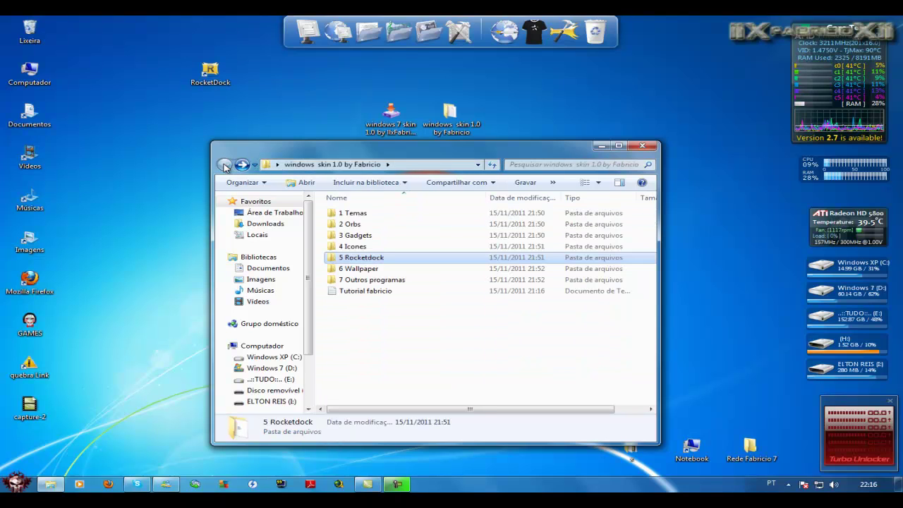
left_click_drag(432, 158, 623, 200)
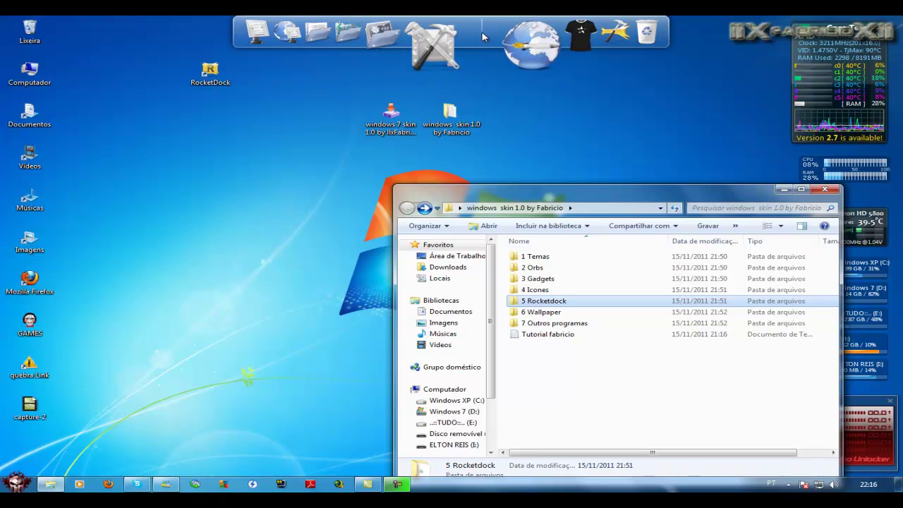
Open the dock's settings, set the language to Português do Brasil, and go to the style (Estilo) settings.
left_click(566, 37)
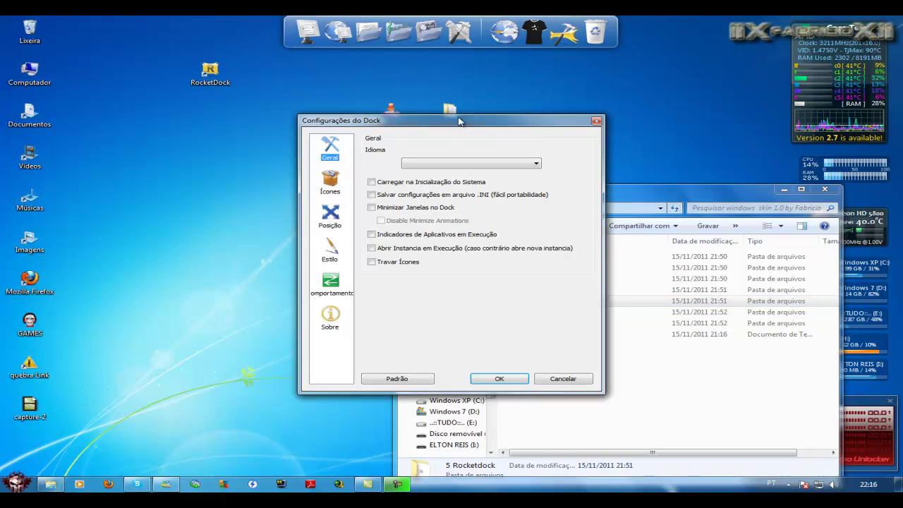
left_click_drag(463, 127, 252, 130)
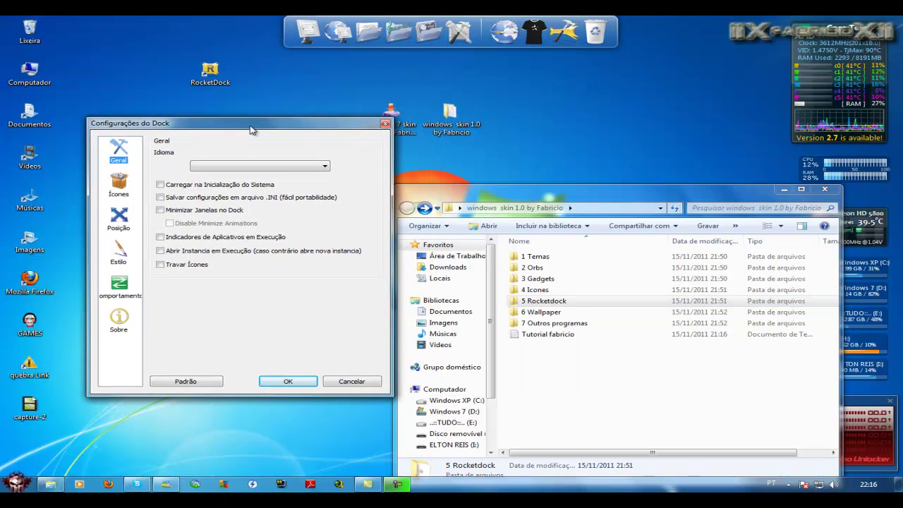
left_click(306, 166)
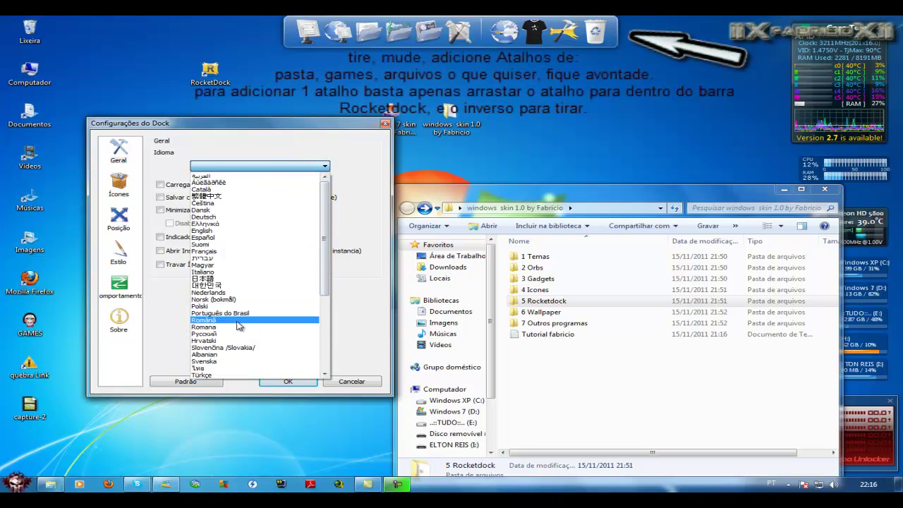
left_click(226, 312)
left_click(120, 182)
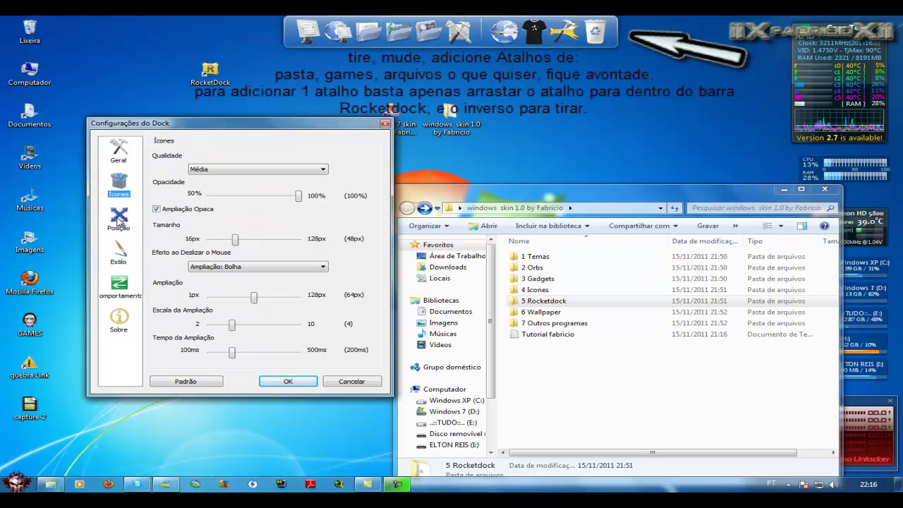
left_click(119, 251)
Look through the theme list and try the Diablo III theme on the dock.
left_click(275, 167)
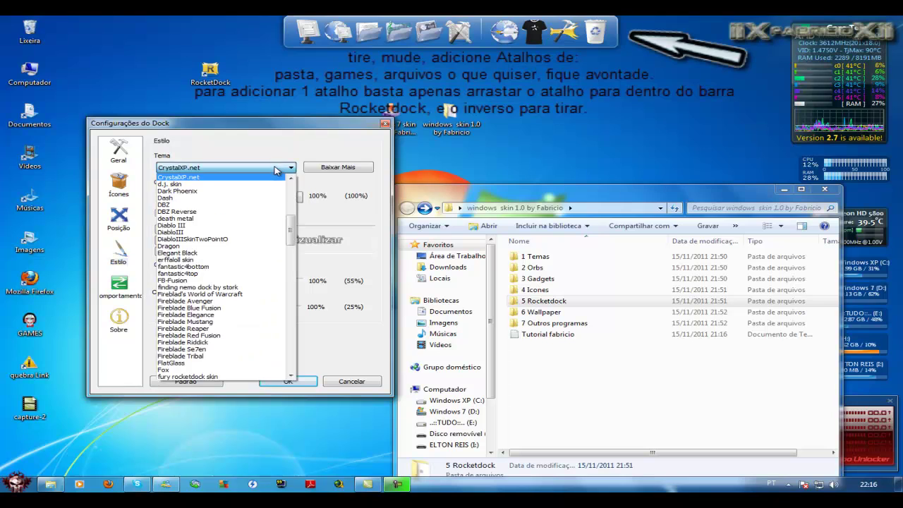
left_click(275, 172)
left_click(276, 170)
left_click_drag(294, 226, 294, 182)
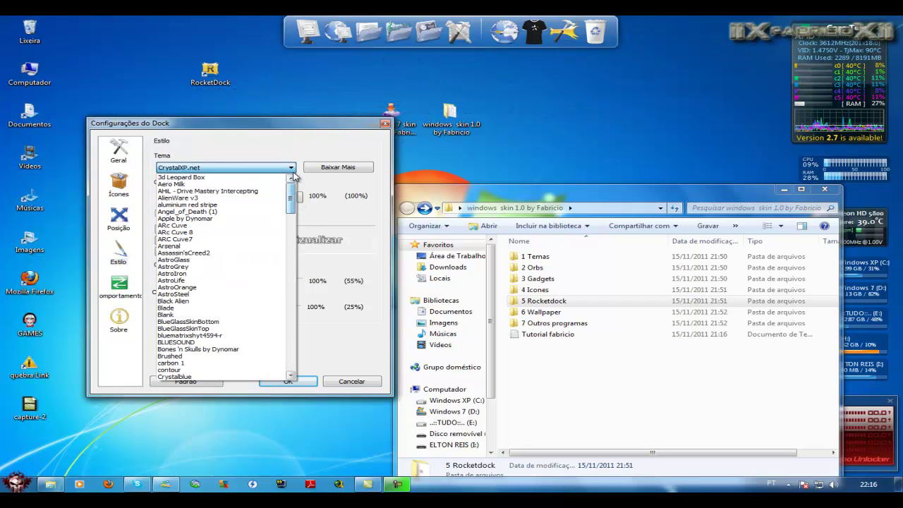
left_click(291, 170)
left_click(292, 169)
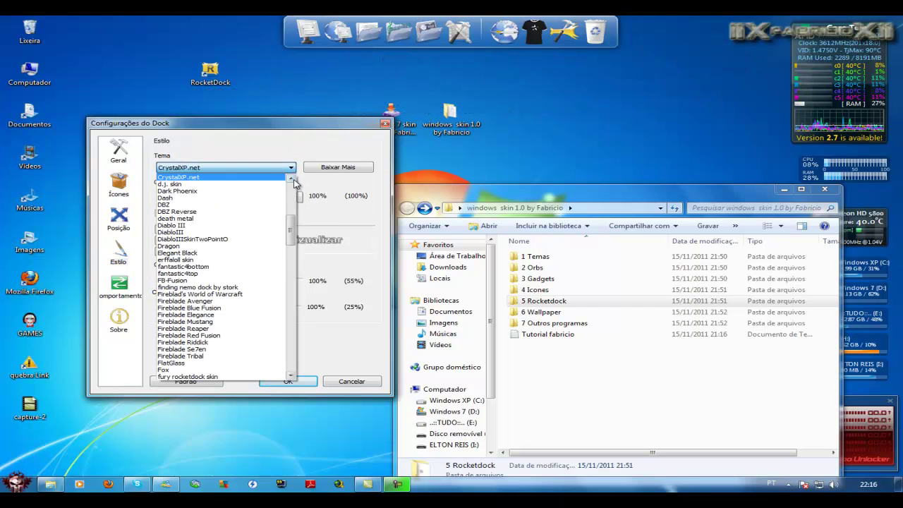
left_click(281, 225)
Preview further dock themes one after another, including ARc Cuve, AstroIron, Dash, fantastic4top, Half Glass and Let It Snow.
left_click(291, 168)
scroll(297, 223, "up", 10)
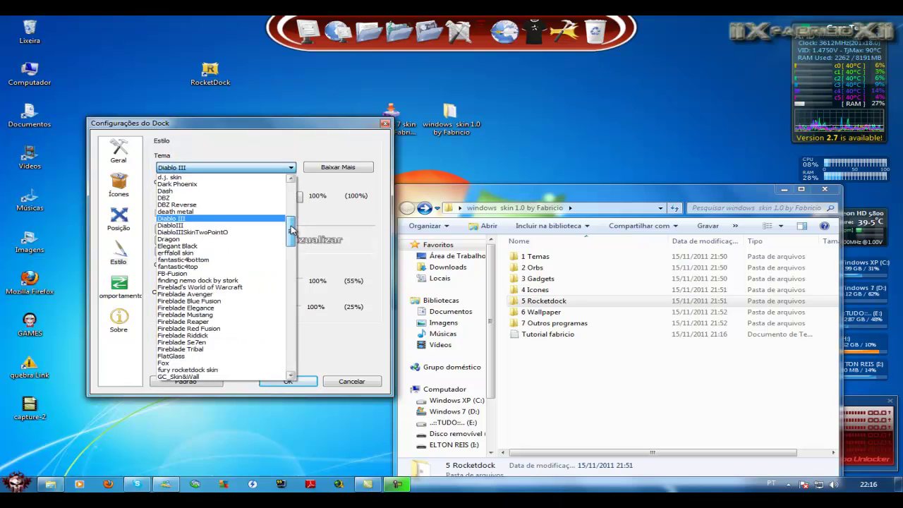
left_click(217, 183)
scroll(217, 182, "down", 1)
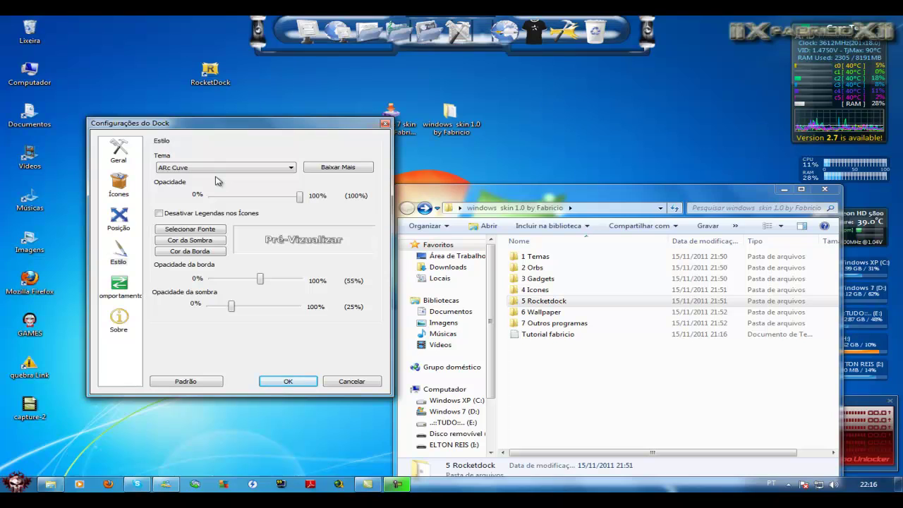
scroll(216, 182, "down", 2)
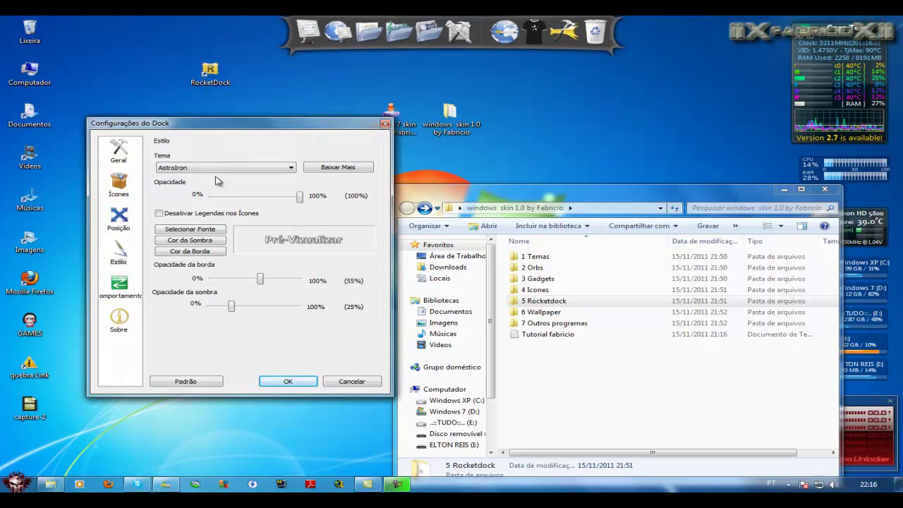
scroll(216, 182, "down", 2)
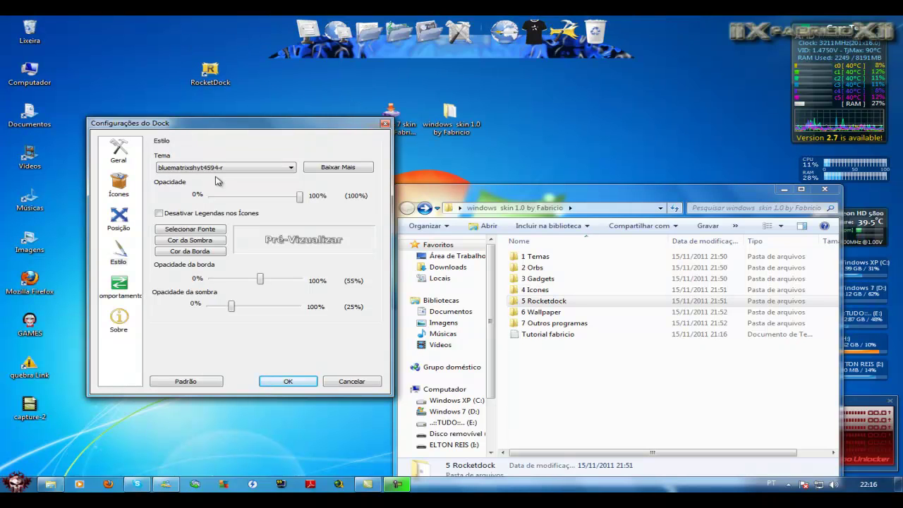
scroll(217, 182, "down", 2)
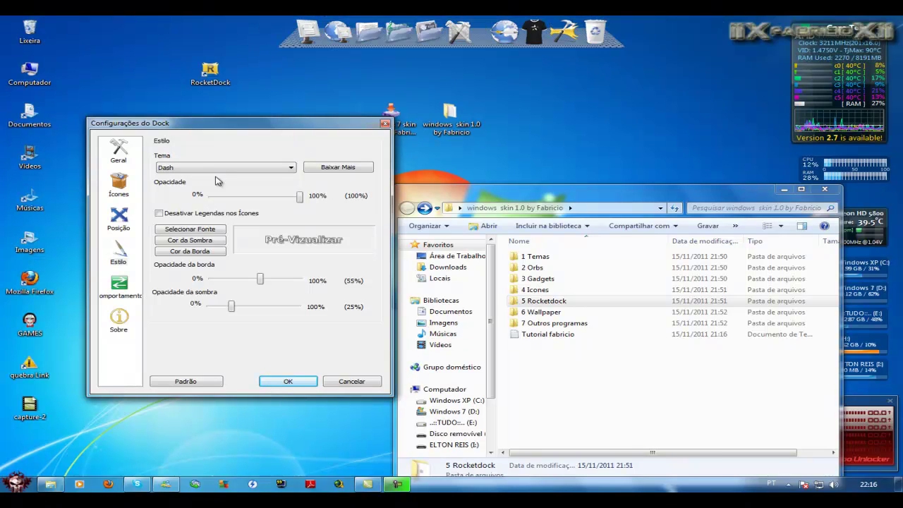
scroll(216, 182, "down", 4)
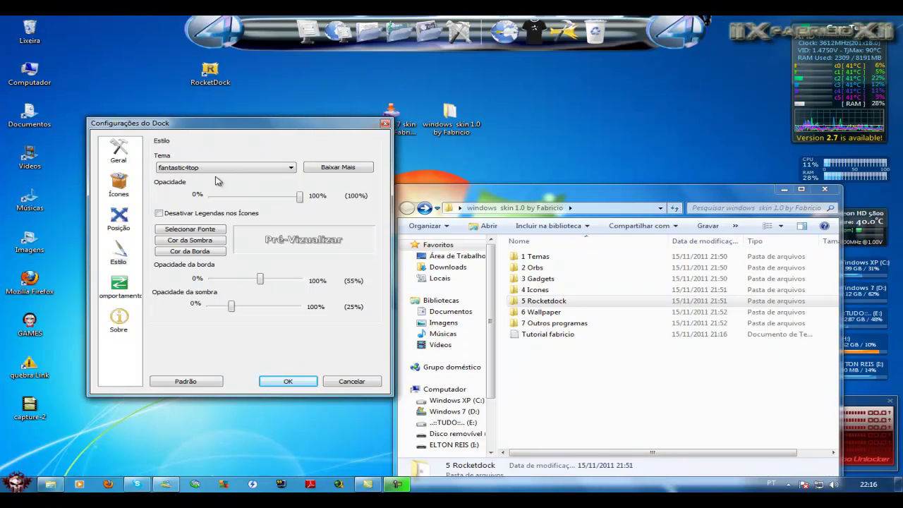
scroll(216, 182, "down", 2)
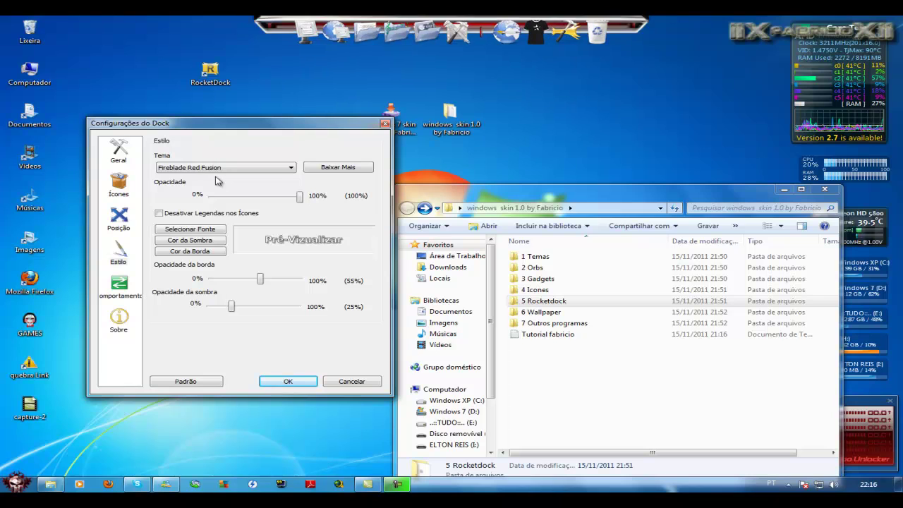
scroll(217, 182, "down", 4)
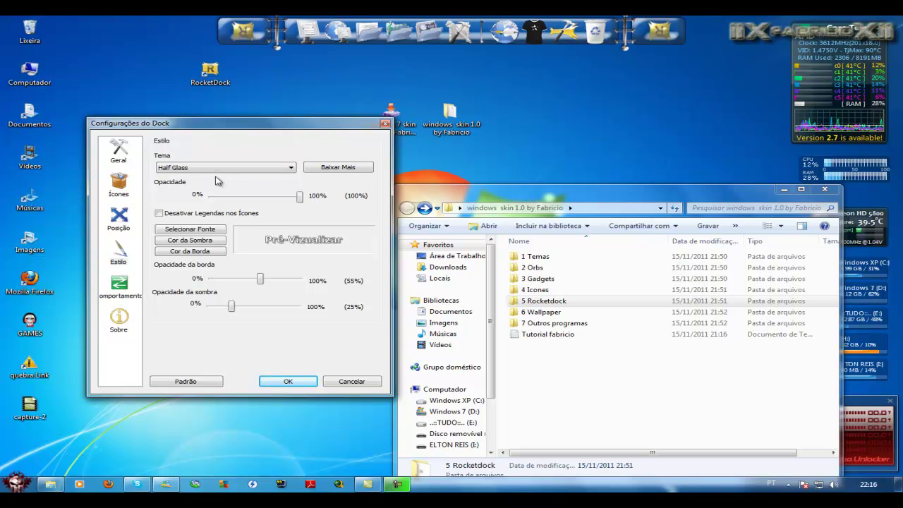
scroll(216, 182, "down", 3)
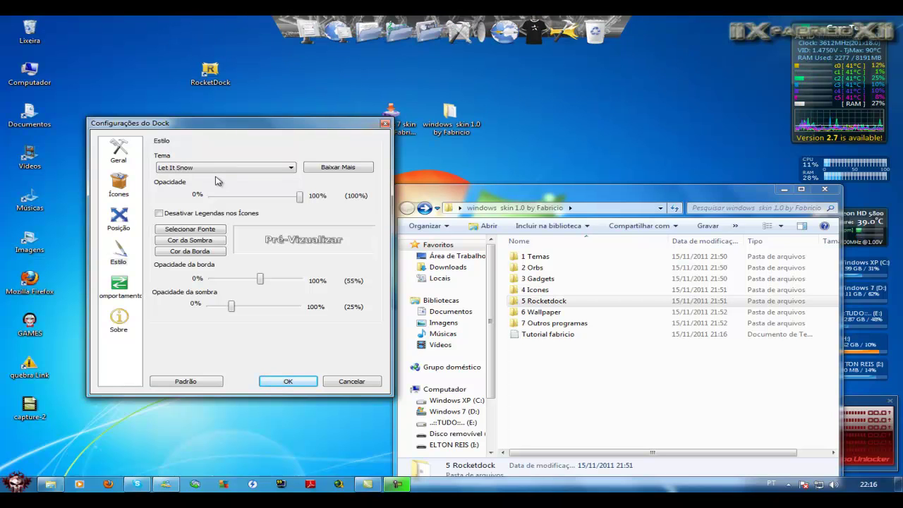
Go back to the first theme, 3d Leopard Box, move on to aluminium red stripe, and save it as the dock's theme.
left_click(288, 170)
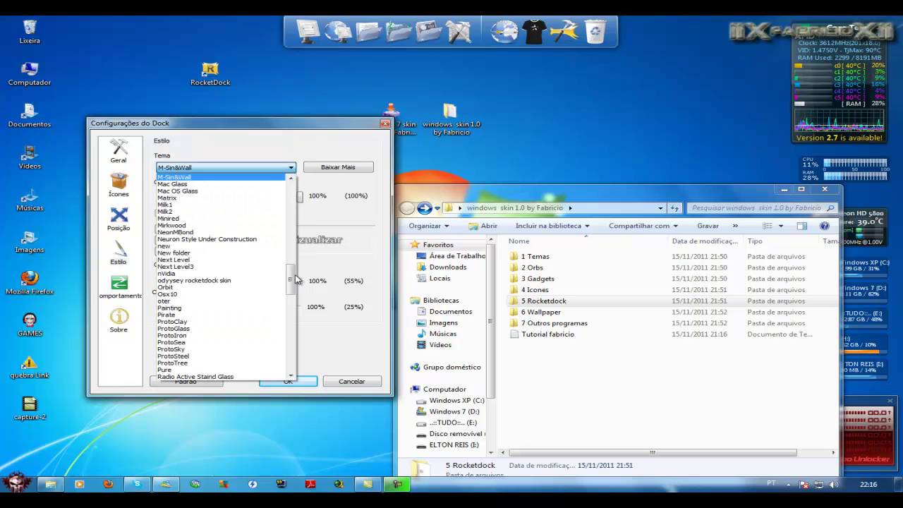
scroll(207, 179, "up", 15)
left_click(208, 178)
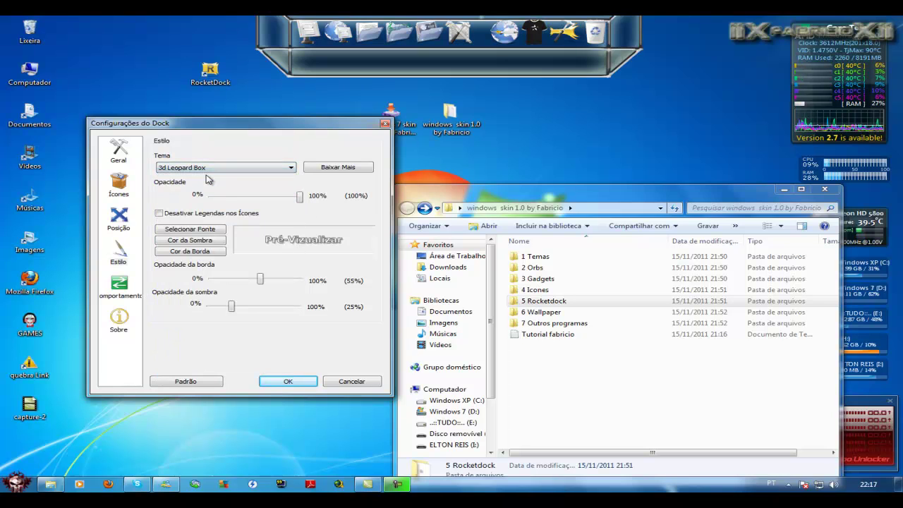
scroll(207, 179, "down", 3)
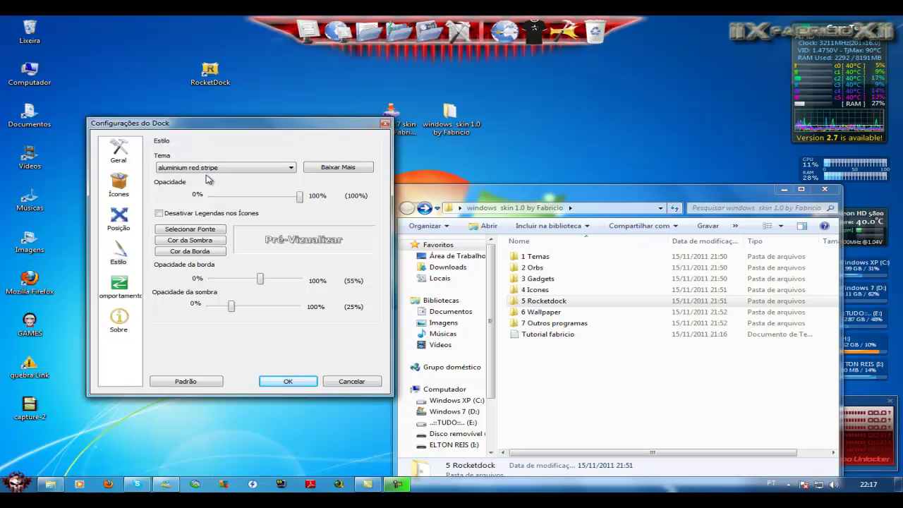
left_click(288, 382)
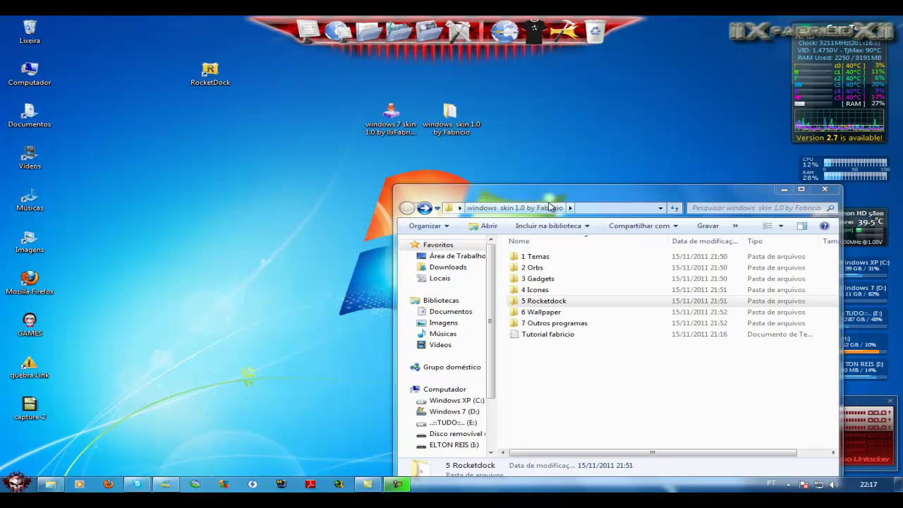
Center the package window, open 6 Wallpaper, maximize the window, and open the Dark folder.
left_click_drag(549, 205, 386, 169)
double_click(395, 277)
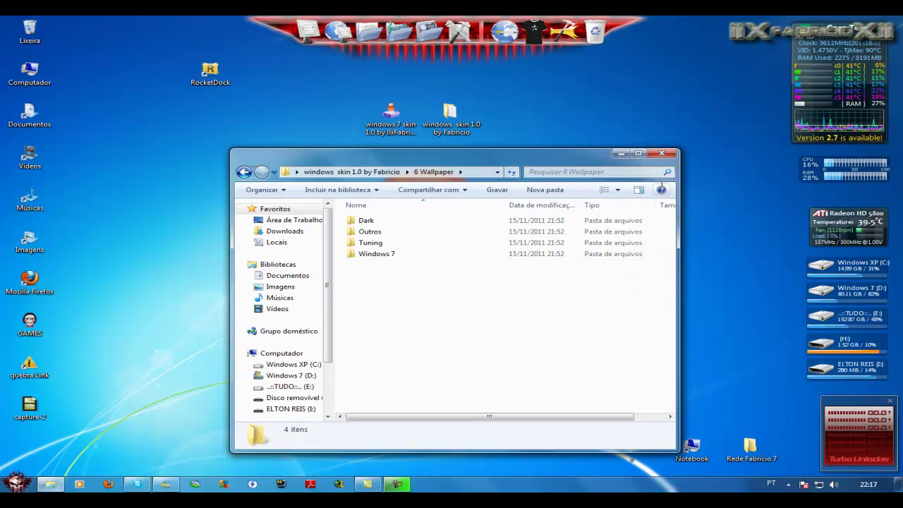
left_click(642, 154)
left_click(134, 83)
double_click(134, 83)
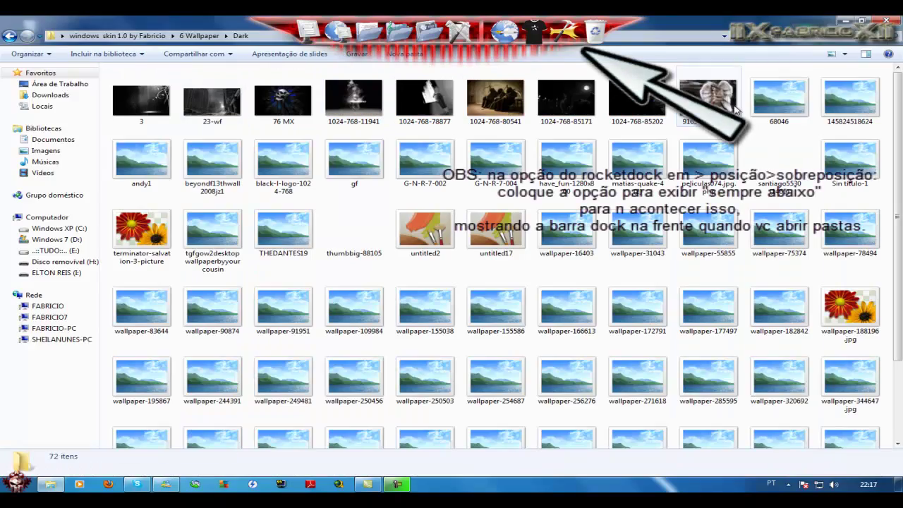
Set the xxxxxx image at the end of the Dark folder as the desktop background.
scroll(901, 120, "down", 2)
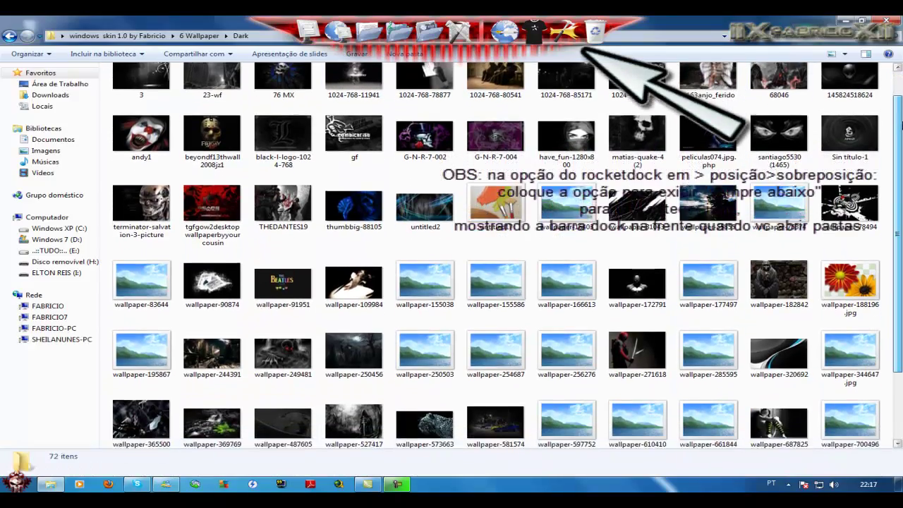
scroll(901, 141, "down", 3)
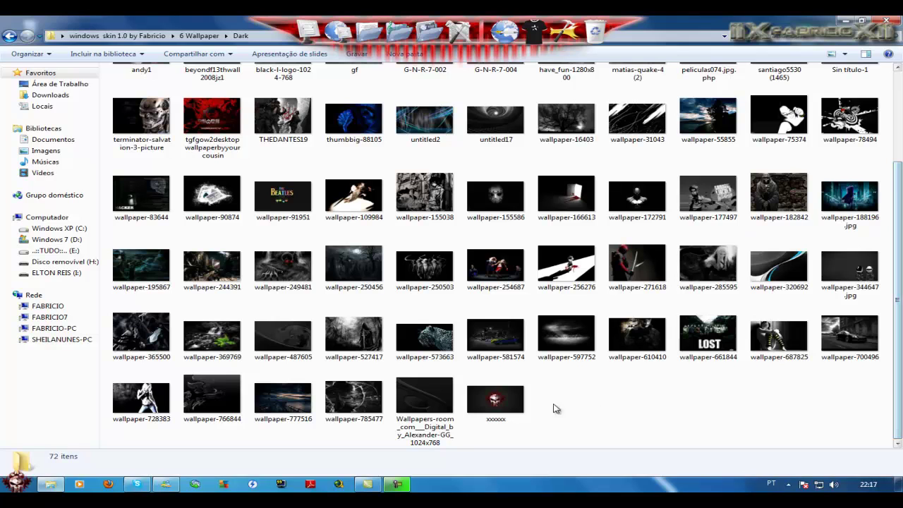
right_click(476, 401)
left_click(538, 138)
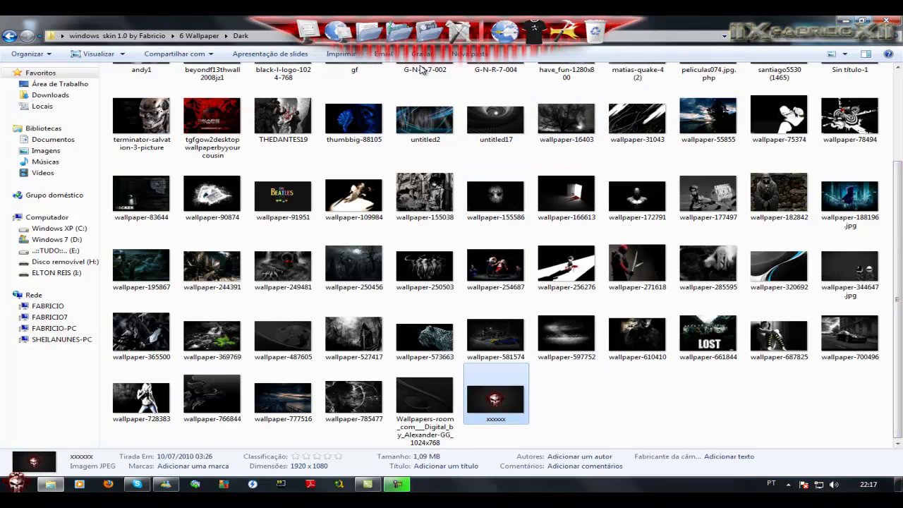
Restore the Dark folder window to normal size, go back to the skin package's root folder, and minimize the window.
double_click(652, 31)
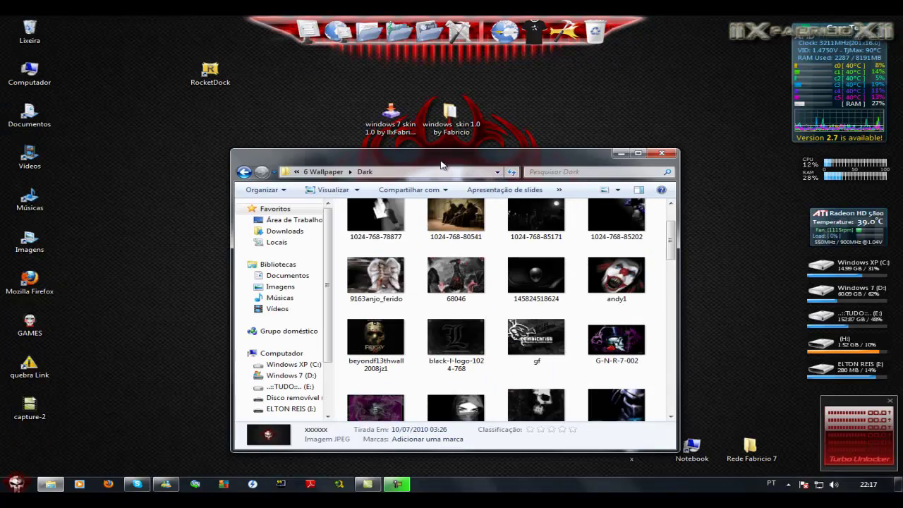
left_click_drag(441, 165, 534, 144)
left_click(337, 153)
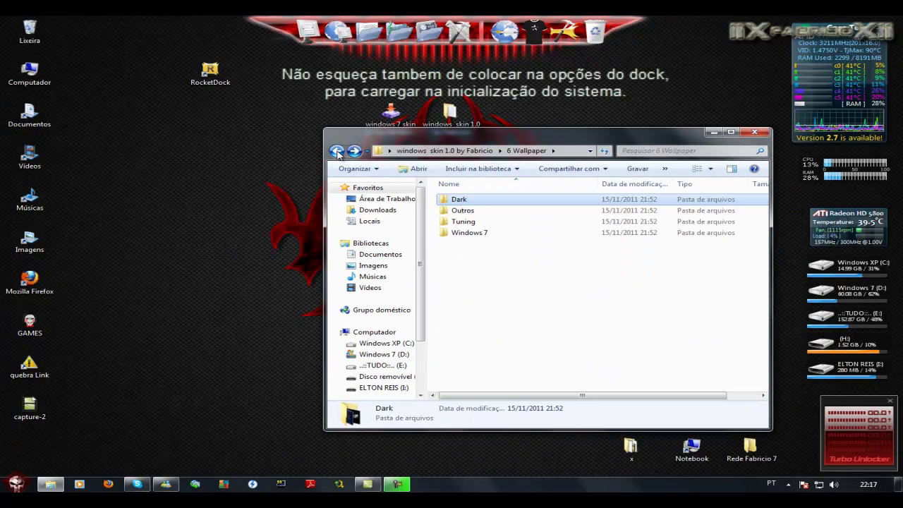
left_click(338, 153)
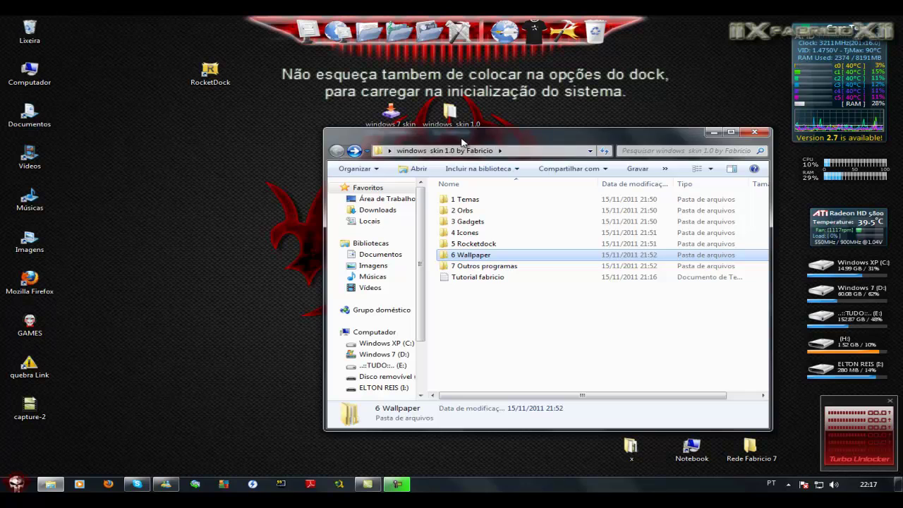
left_click_drag(452, 134, 425, 130)
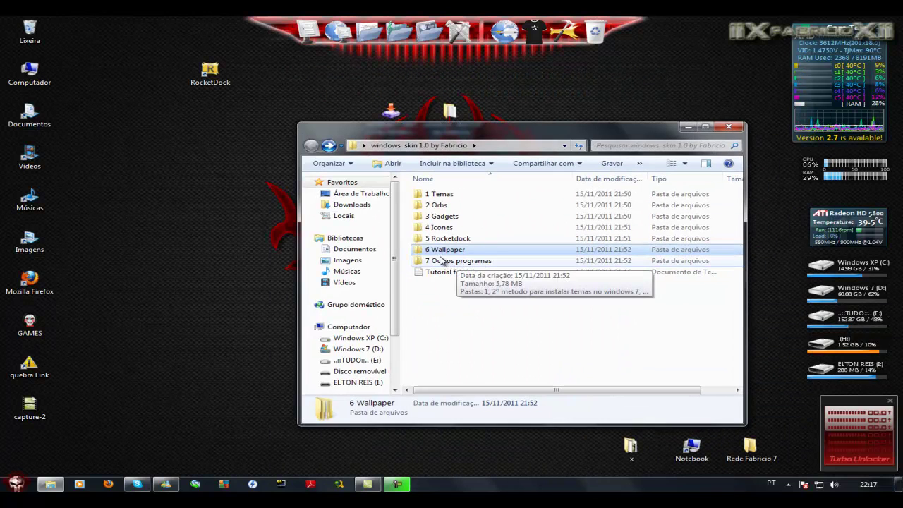
left_click(687, 126)
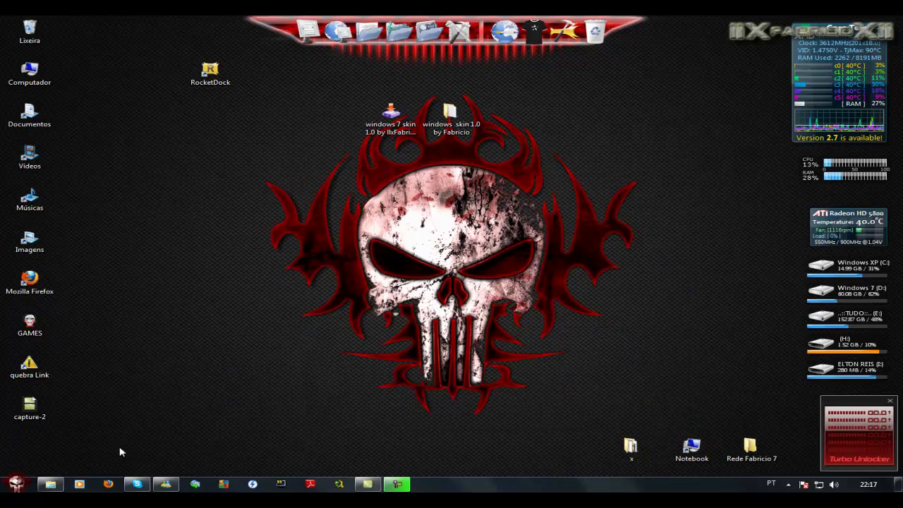
left_click(14, 484)
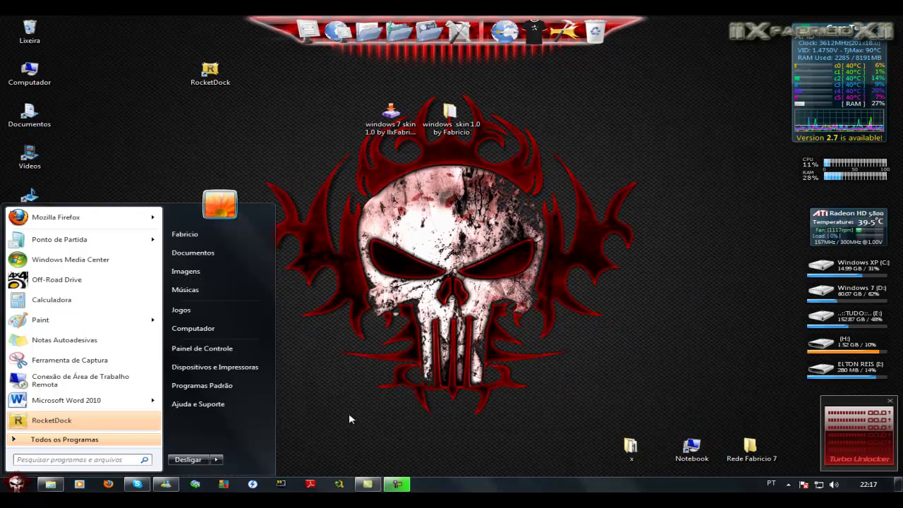
left_click(348, 417)
right_click(212, 297)
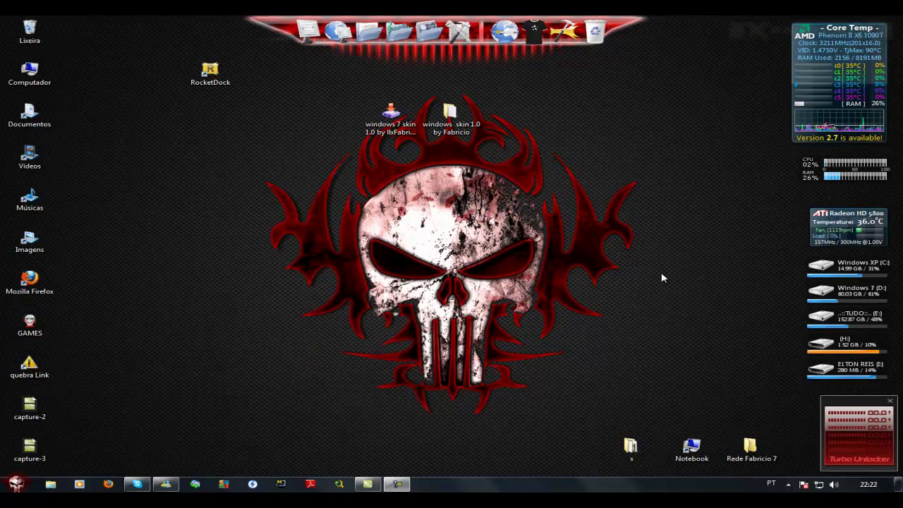
Create a new folder on the desktop and name it with the computer owner's first name.
right_click(208, 374)
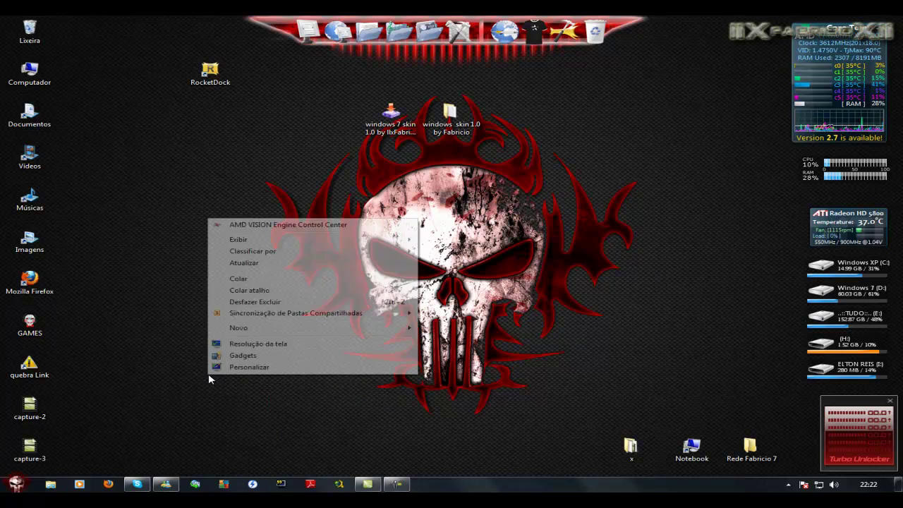
mouse_move(256, 328)
left_click(496, 330)
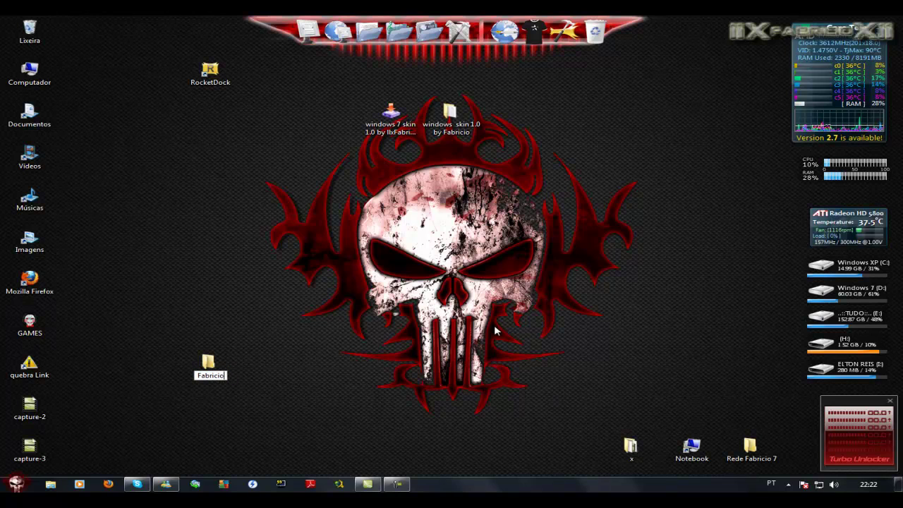
type("Fabricio")
key("Return")
Unlock the taskbar and add a new toolbar to it based on the newly created name folder on the desktop.
right_click(556, 489)
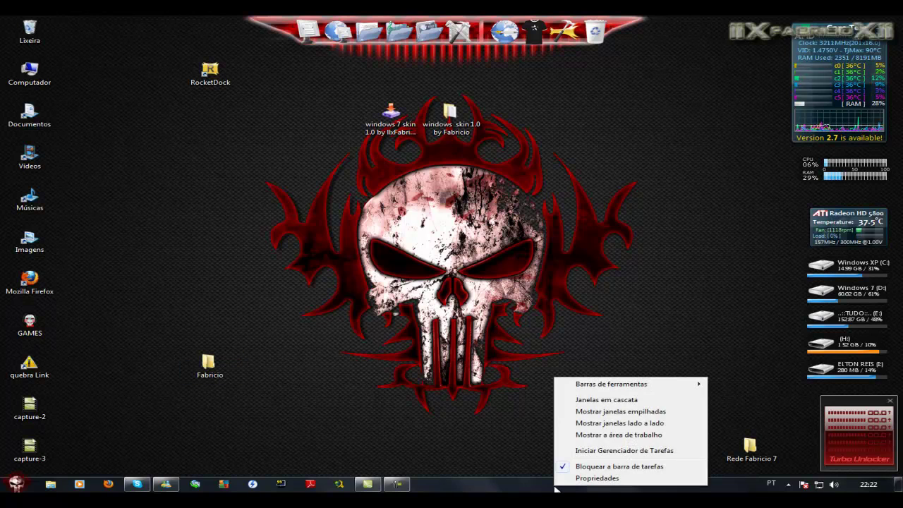
left_click(597, 468)
right_click(524, 487)
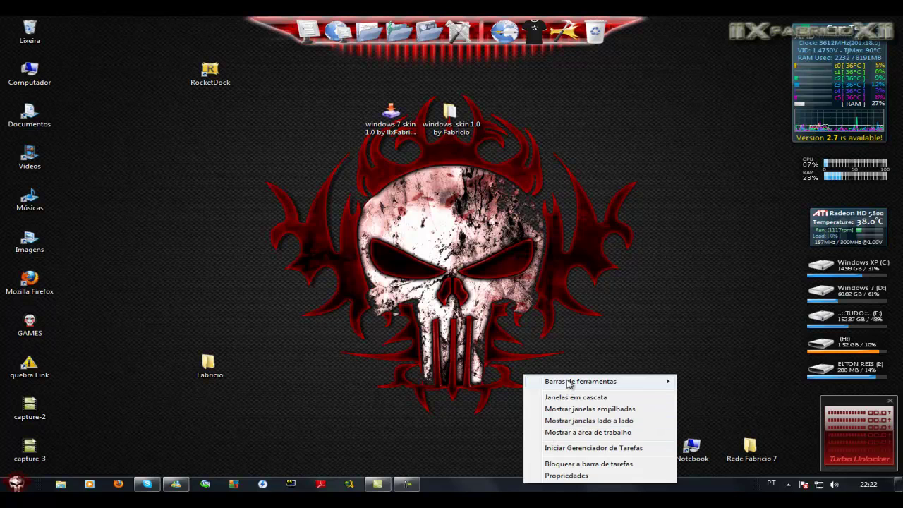
mouse_move(578, 383)
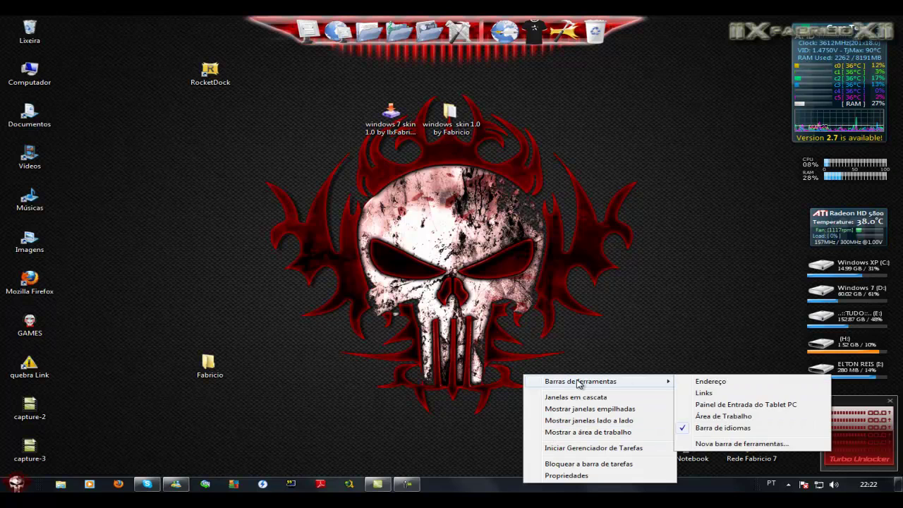
left_click(731, 445)
left_click(71, 213)
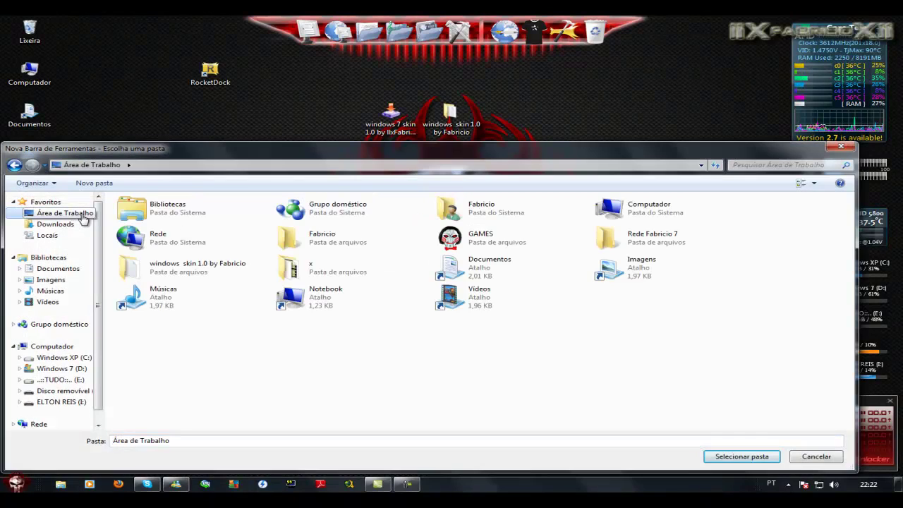
left_click(319, 235)
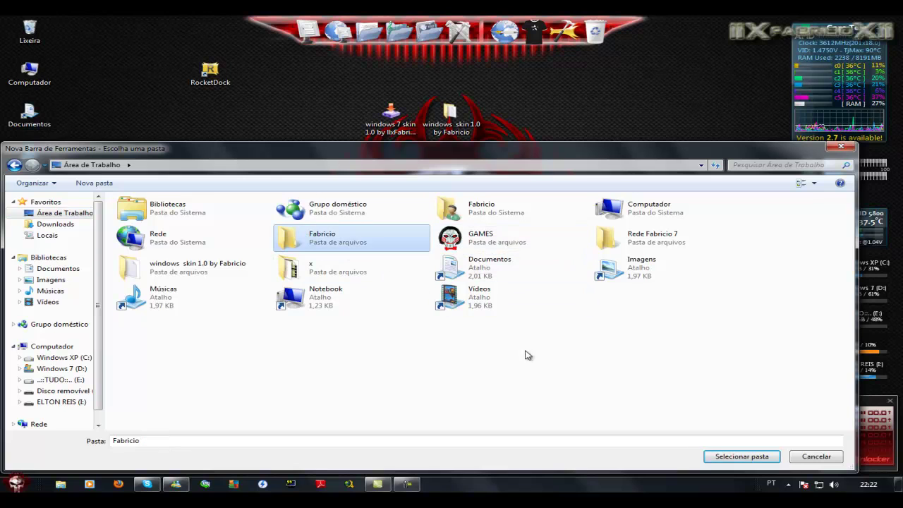
left_click(740, 457)
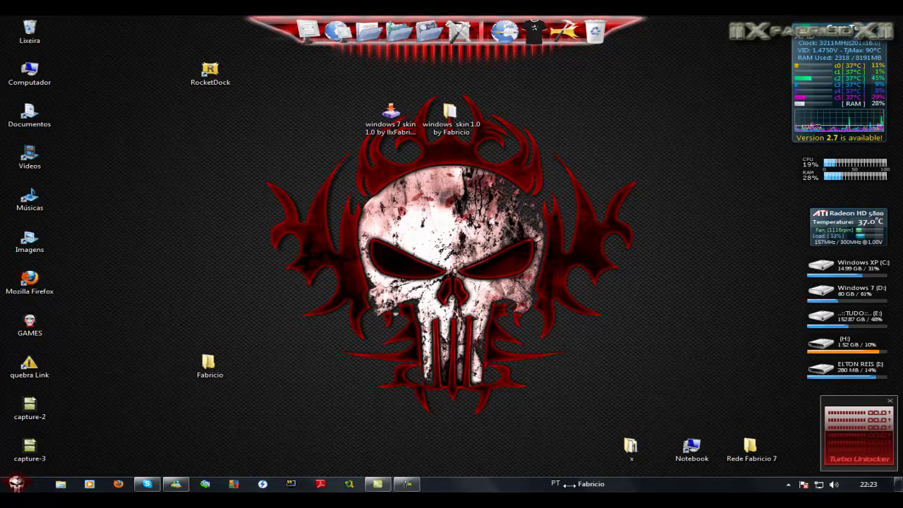
Move the name toolbar beside the start orb, ahead of the pinned program icons, and lock the taskbar.
left_click_drag(568, 484, 26, 483)
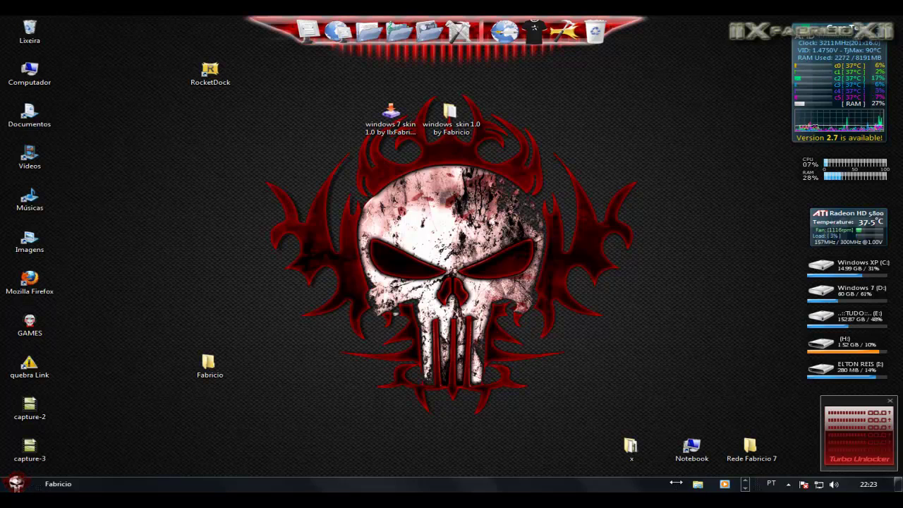
left_click_drag(674, 483, 75, 488)
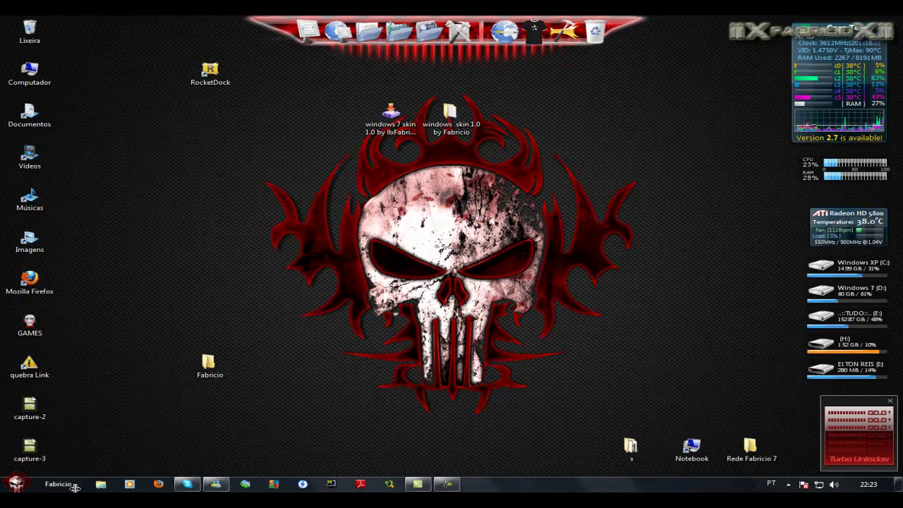
right_click(533, 488)
left_click(554, 462)
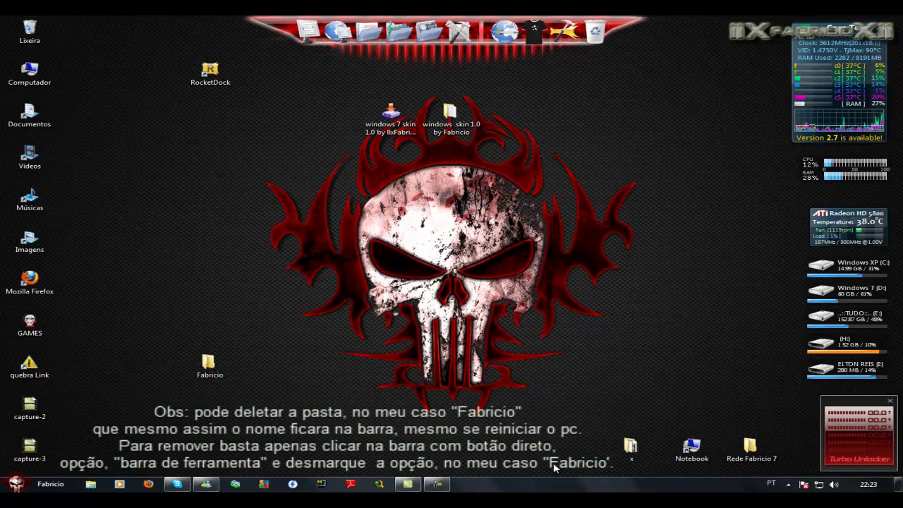
left_click(517, 407)
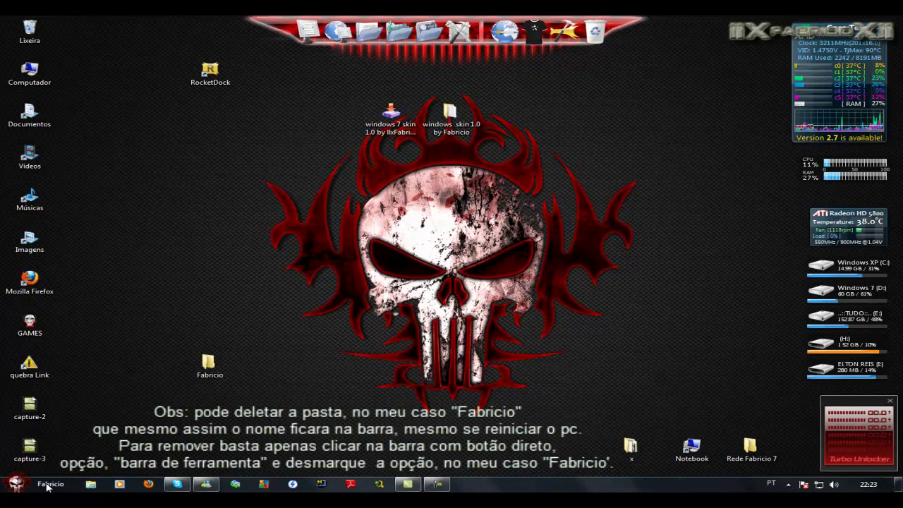